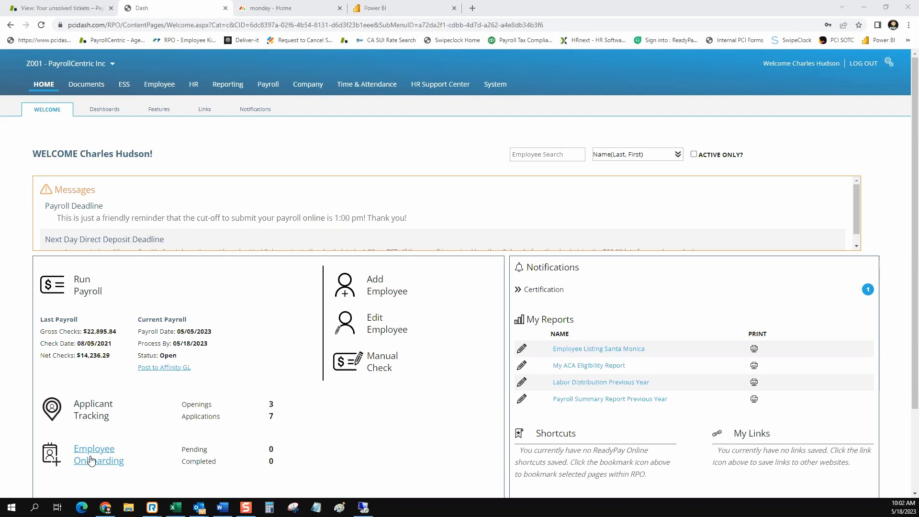
# Go from Company to the Onboarding dashboard and open the Onboard New Employee page.
pyautogui.click(314, 86)
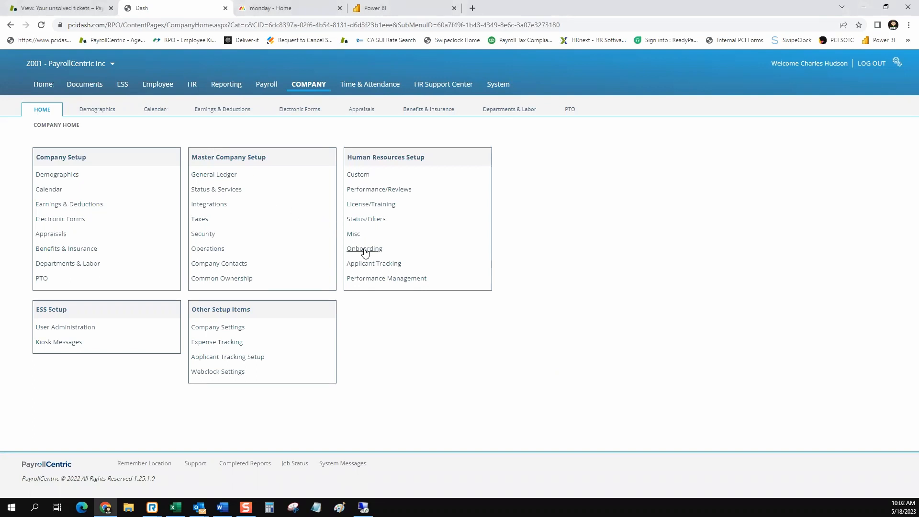
pyautogui.moveTo(429, 158); pyautogui.dragTo(348, 160)
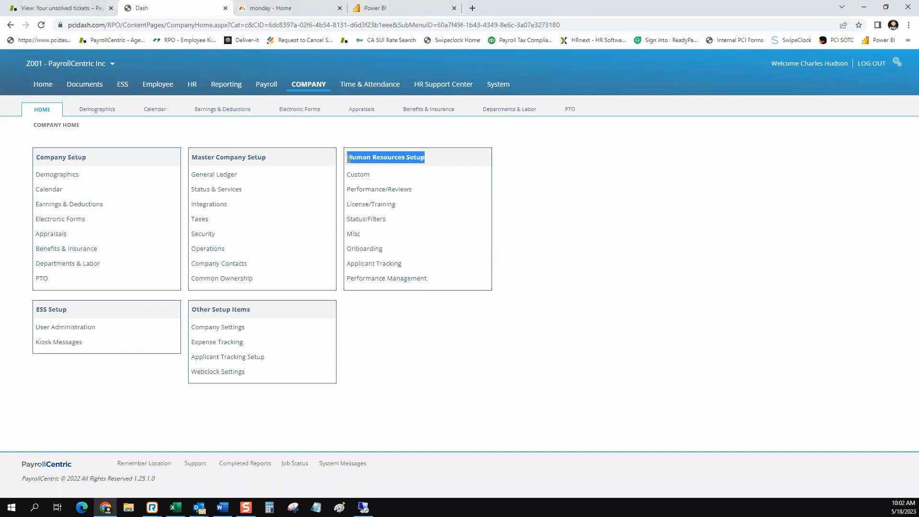
pyautogui.click(362, 250)
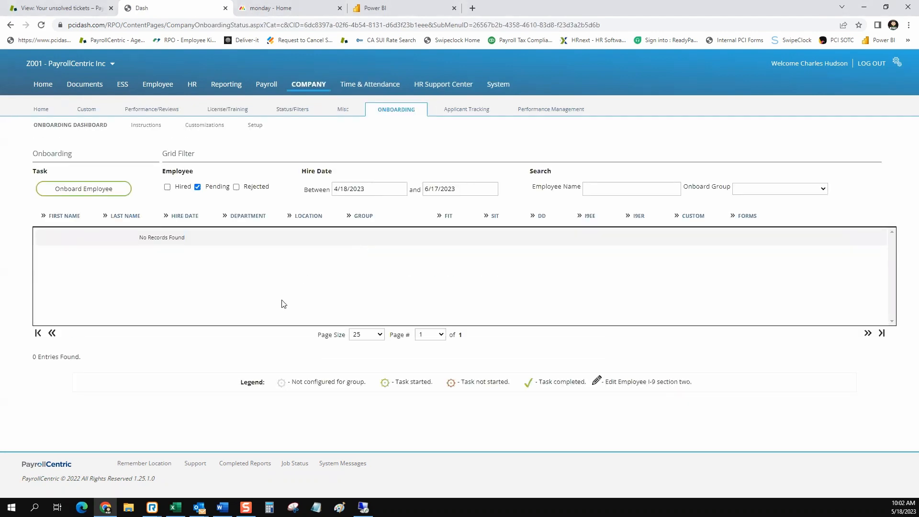
pyautogui.click(74, 192)
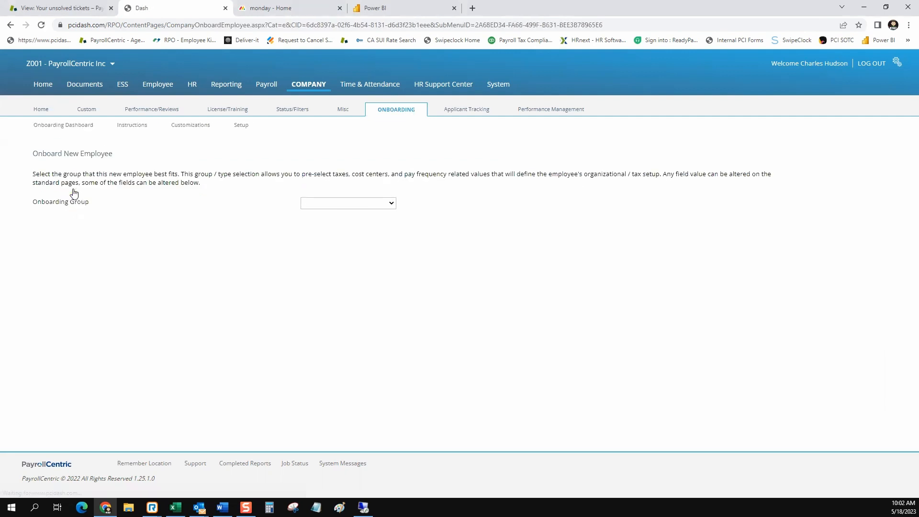
# Choose 'CAW2 - California W-2 Employees' as the onboarding group.
pyautogui.click(391, 204)
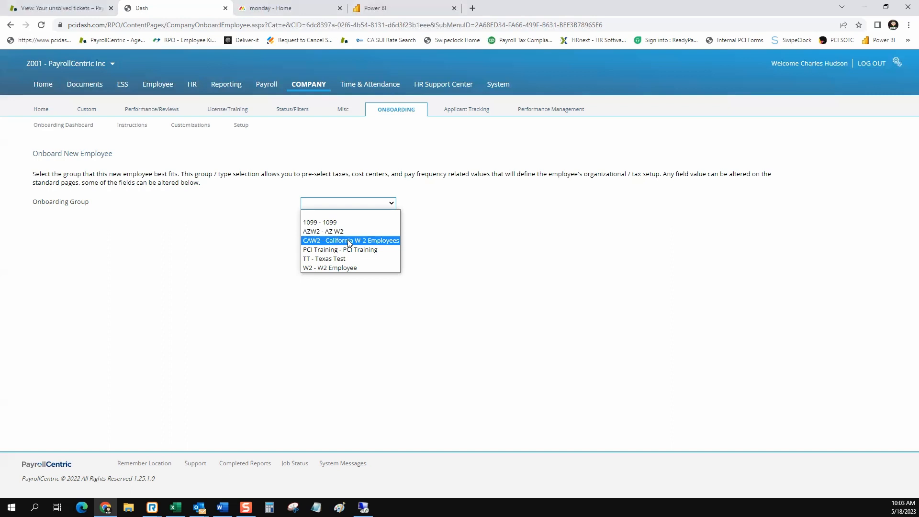
pyautogui.click(348, 242)
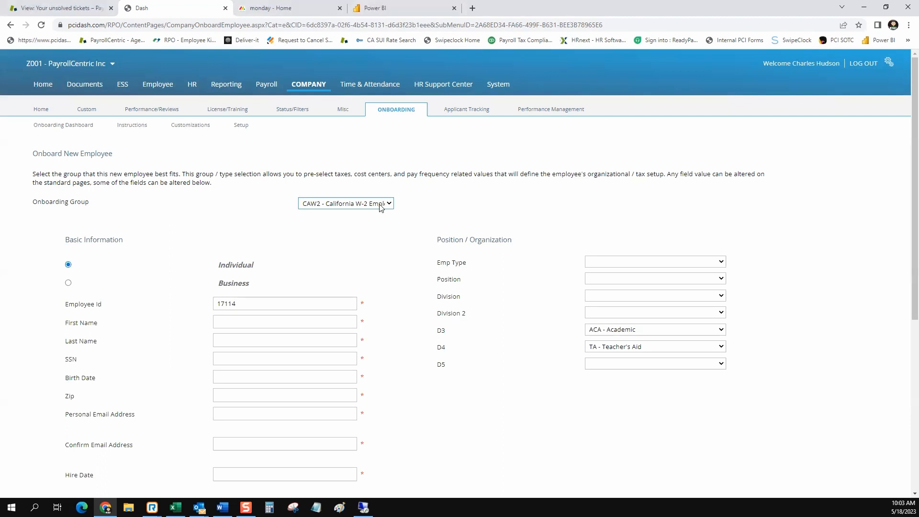
pyautogui.scroll(-1, 319, 254)
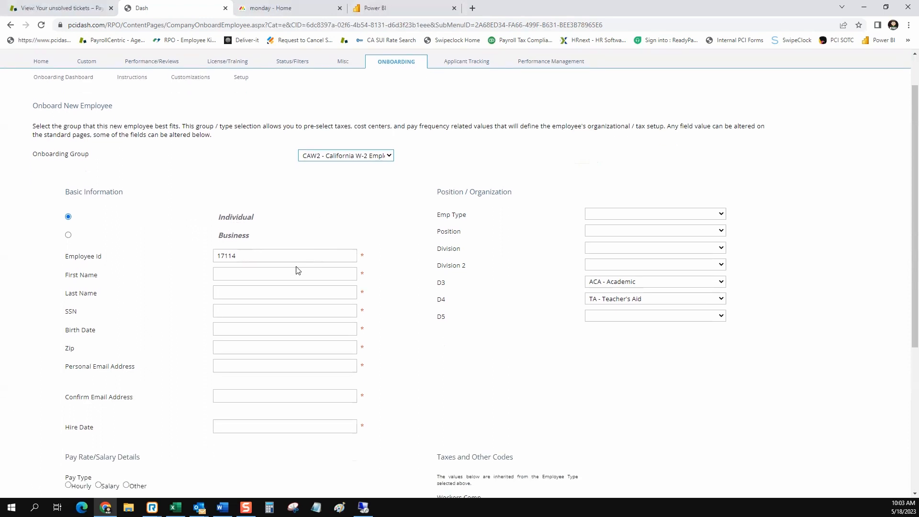
pyautogui.click(282, 273)
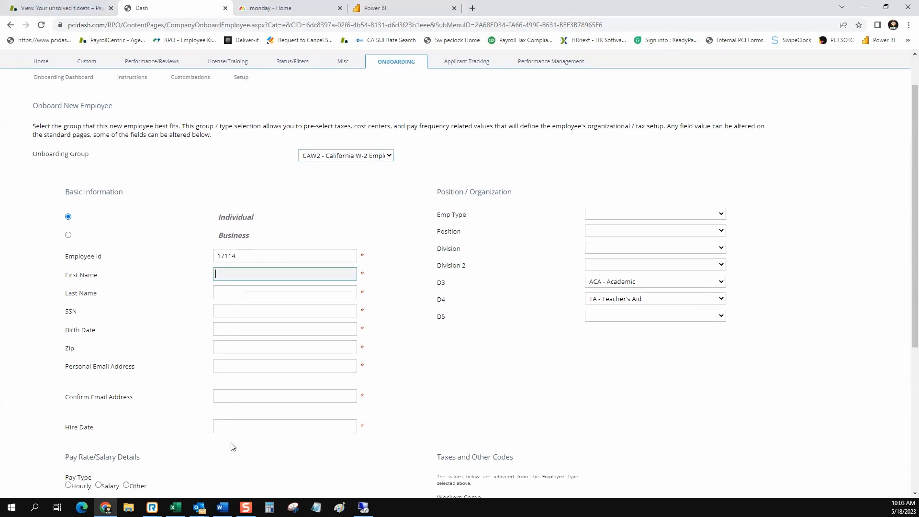
pyautogui.scroll(-2, 515, 199)
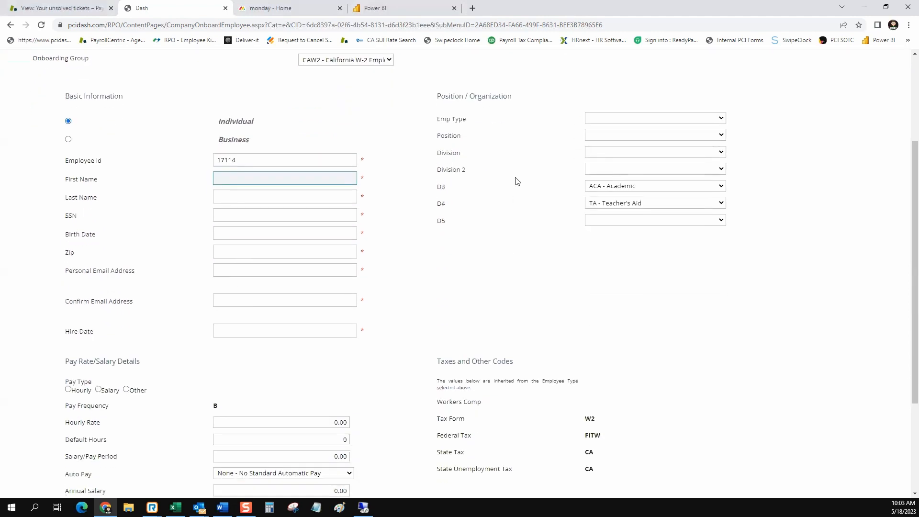
pyautogui.click(722, 118)
pyautogui.click(765, 122)
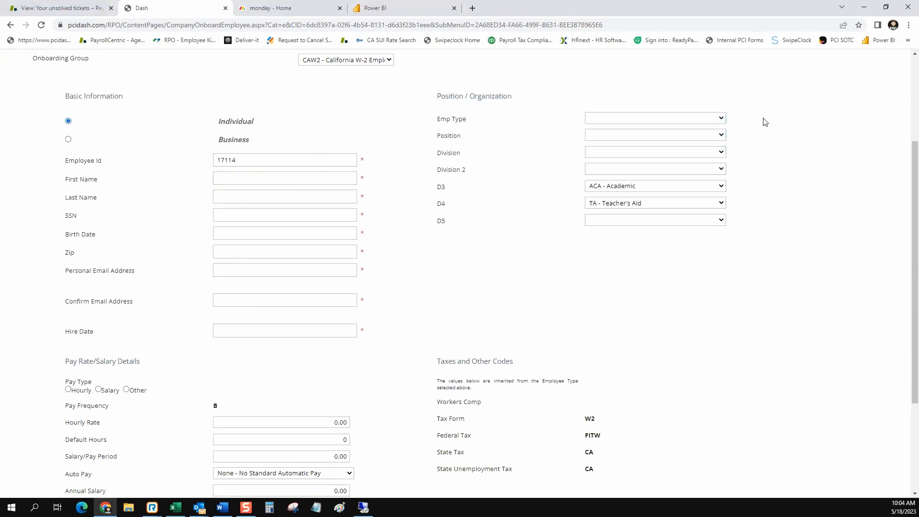
pyautogui.click(722, 136)
pyautogui.click(817, 180)
pyautogui.scroll(-1, 478, 253)
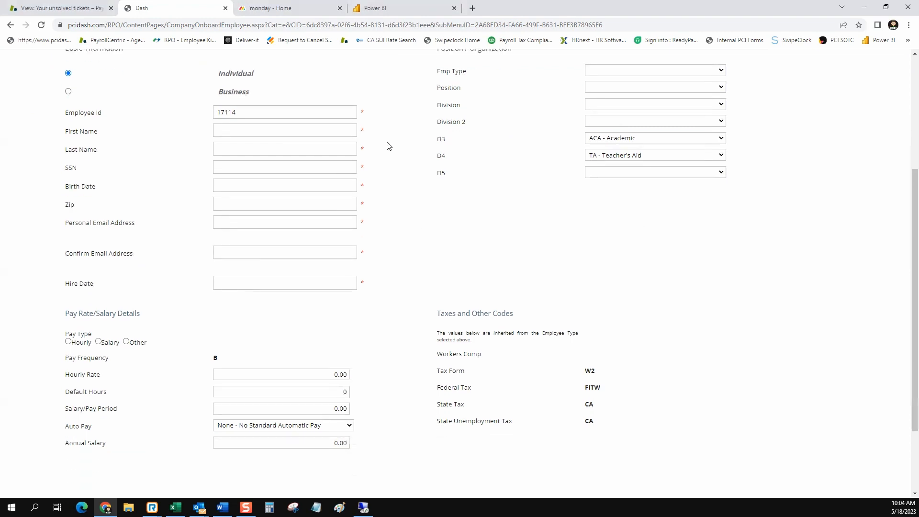
pyautogui.moveTo(366, 113); pyautogui.dragTo(363, 113)
pyautogui.click(260, 218)
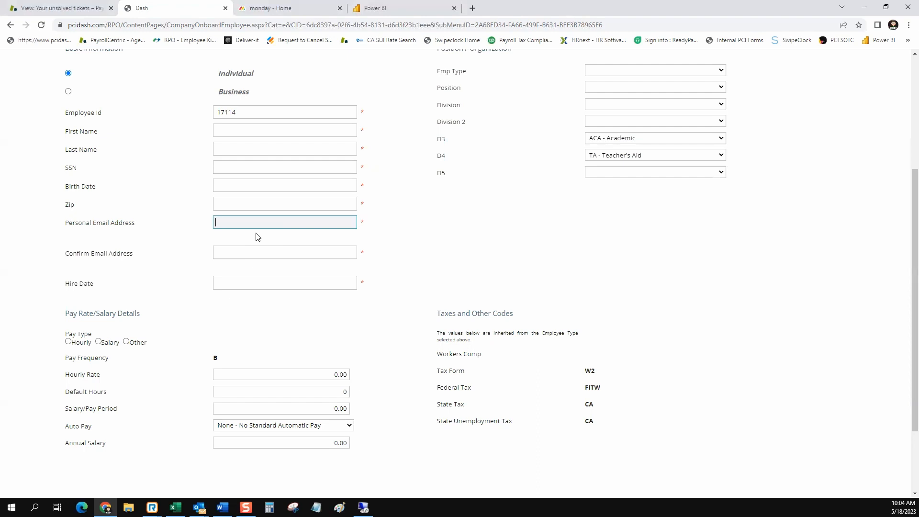
pyautogui.scroll(-2, 258, 258)
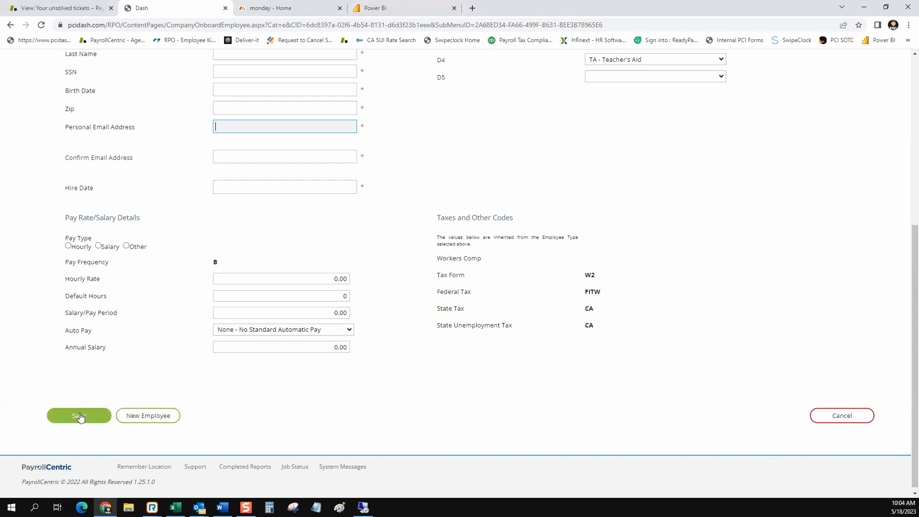
pyautogui.scroll(5, 205, 203)
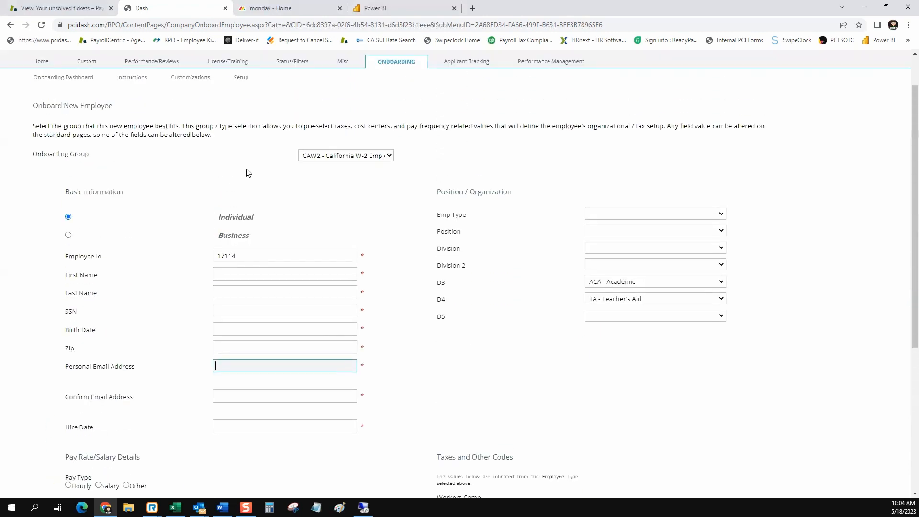
pyautogui.scroll(1, 248, 173)
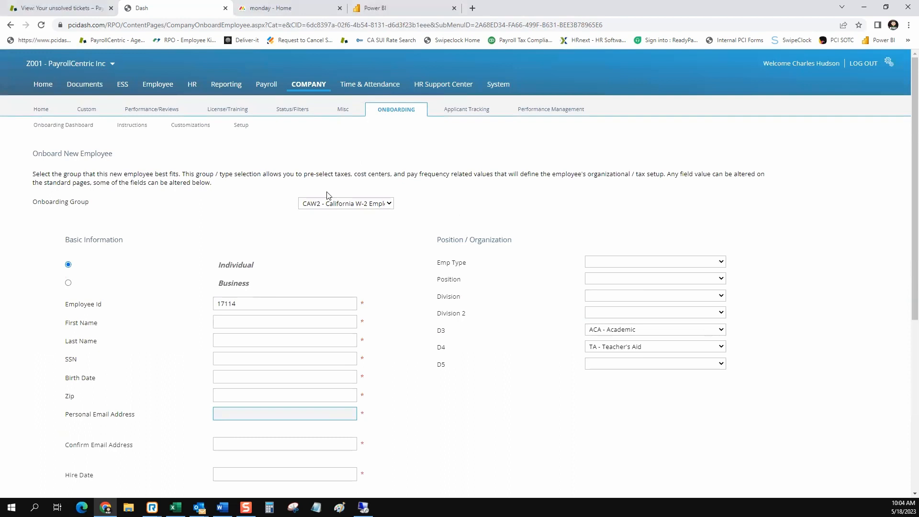
pyautogui.click(73, 131)
# Discard the unsaved form and toggle the Hired filter on the empty onboarding dashboard.
pyautogui.click(502, 119)
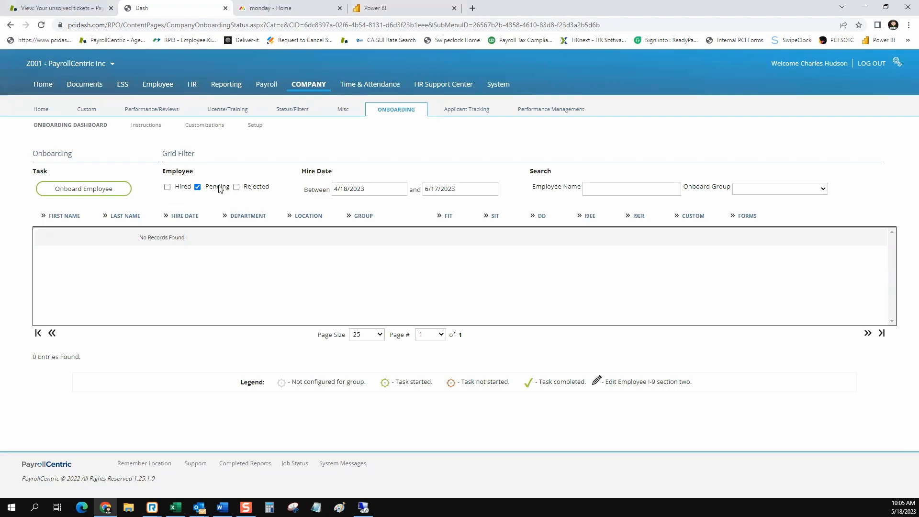
pyautogui.click(168, 187)
pyautogui.click(168, 187)
# Go from Home to the Employee section and choose Add Employee.
pyautogui.click(43, 85)
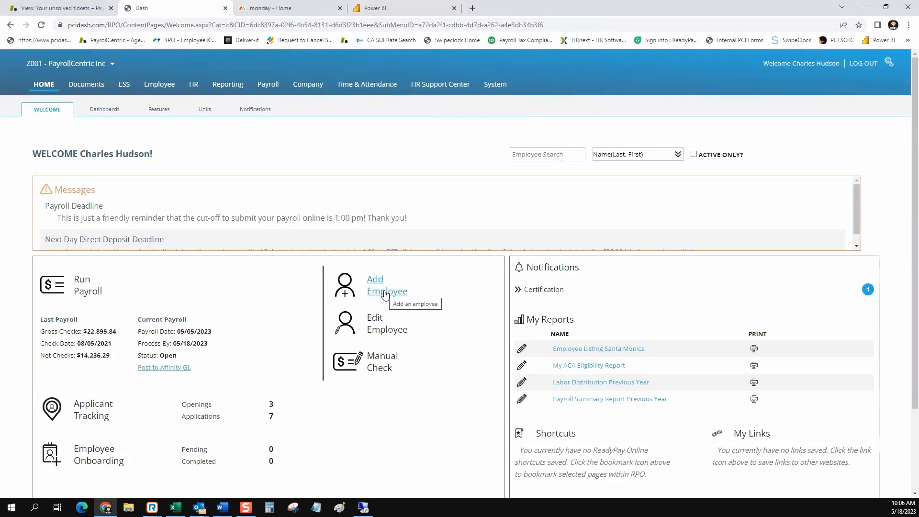
pyautogui.click(159, 85)
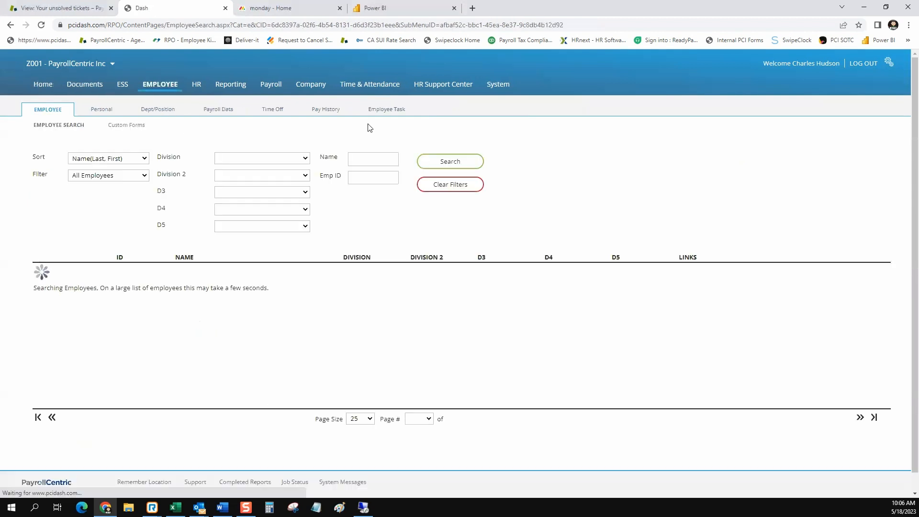
pyautogui.click(387, 123)
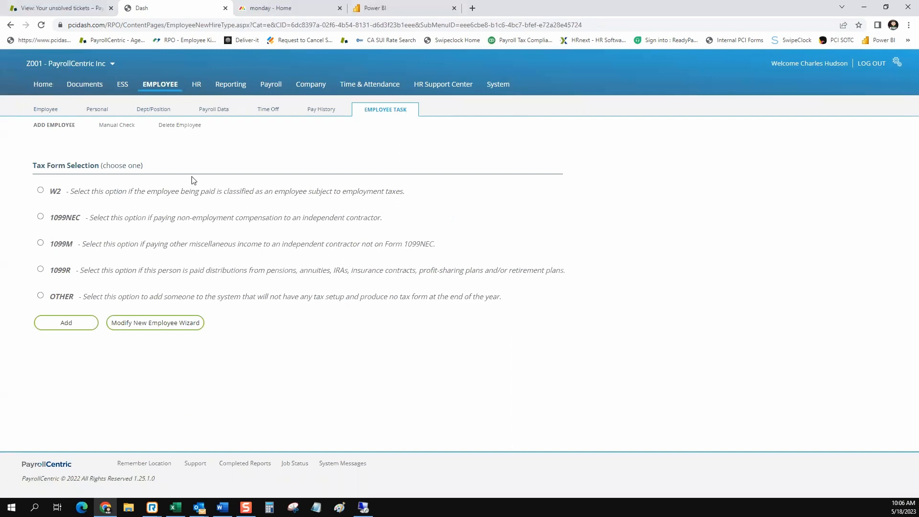
# Review the W2, 1099NEC and OTHER tax form options on the selection page.
pyautogui.moveTo(50, 191); pyautogui.dragTo(72, 194)
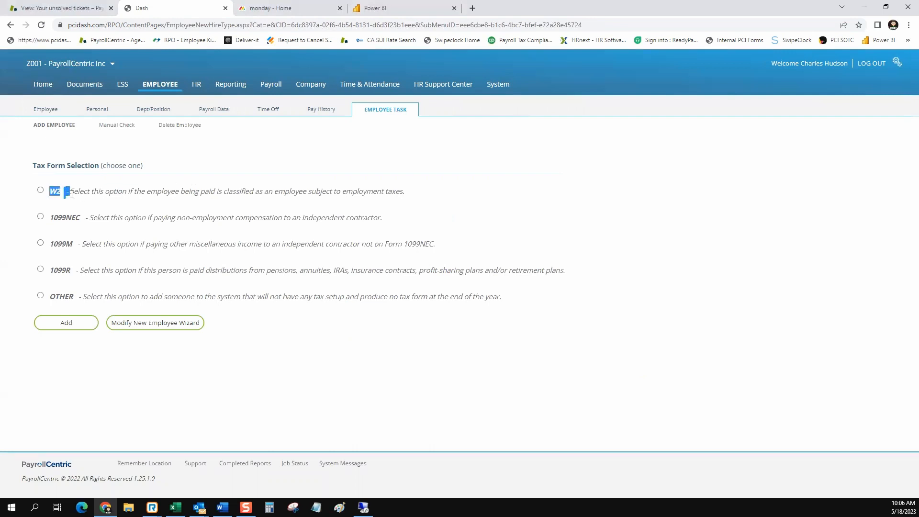
pyautogui.click(131, 191)
pyautogui.moveTo(48, 192); pyautogui.dragTo(107, 194)
pyautogui.moveTo(53, 218); pyautogui.dragTo(288, 220)
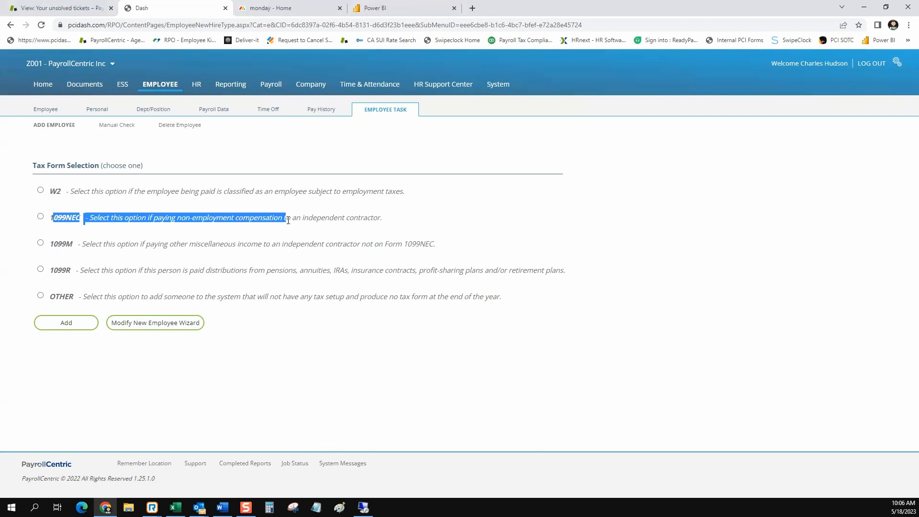
pyautogui.click(93, 303)
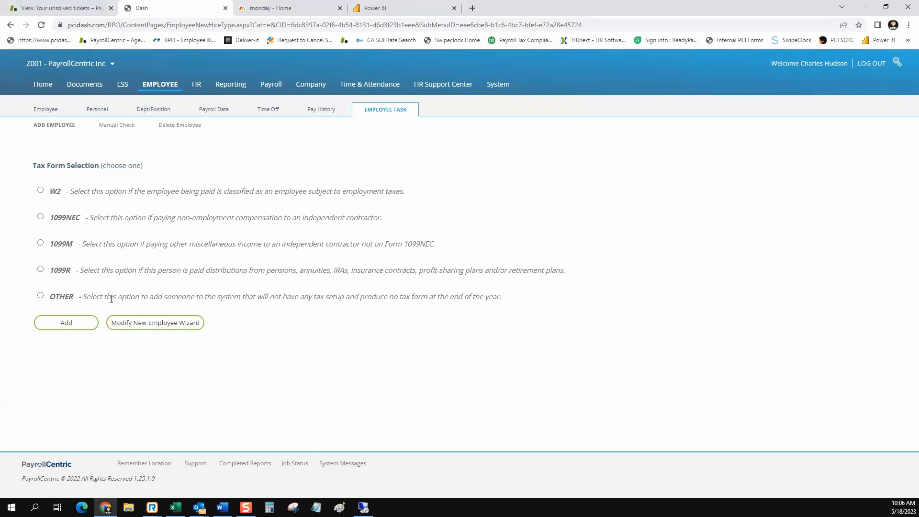
pyautogui.moveTo(51, 295); pyautogui.dragTo(514, 308)
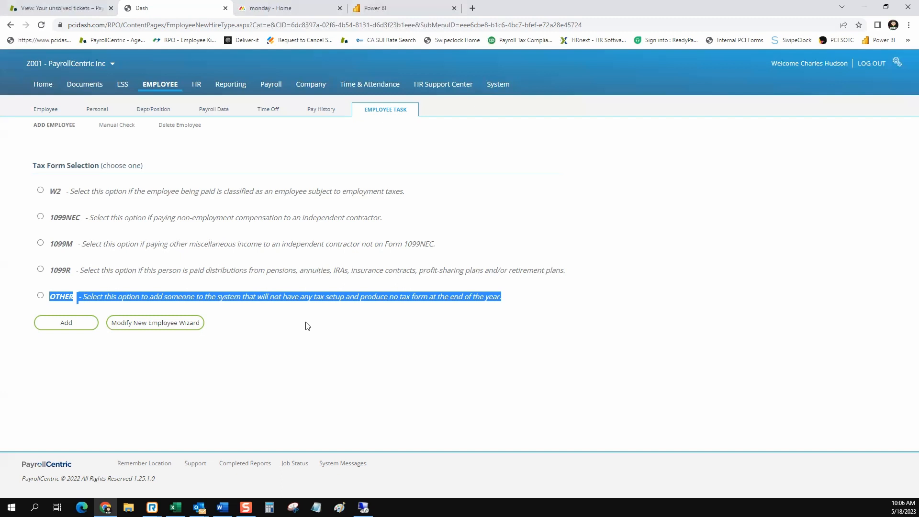
# Review the 1099M and 1099R descriptions, then open the Modify New Employee Wizard settings.
pyautogui.click(106, 246)
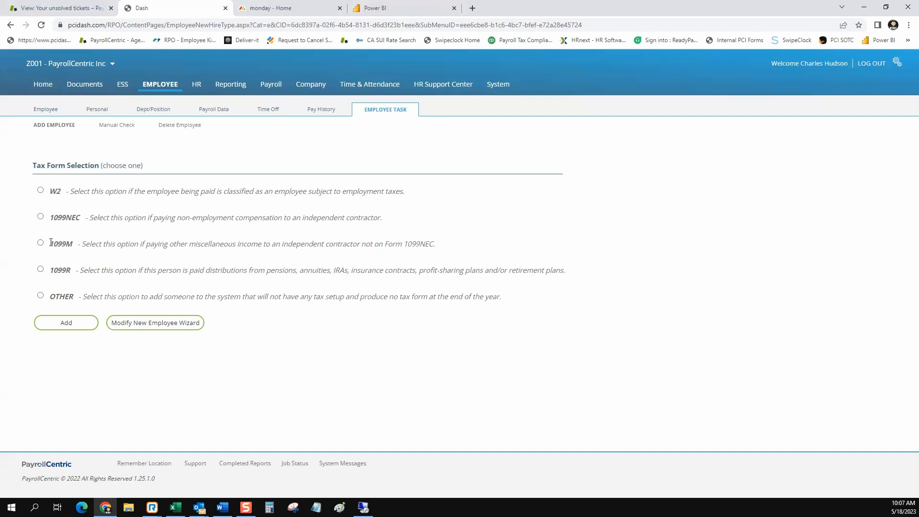
pyautogui.moveTo(49, 244); pyautogui.dragTo(103, 246)
pyautogui.click(68, 241)
pyautogui.moveTo(54, 244); pyautogui.dragTo(99, 244)
pyautogui.click(54, 271)
pyautogui.moveTo(50, 272); pyautogui.dragTo(98, 270)
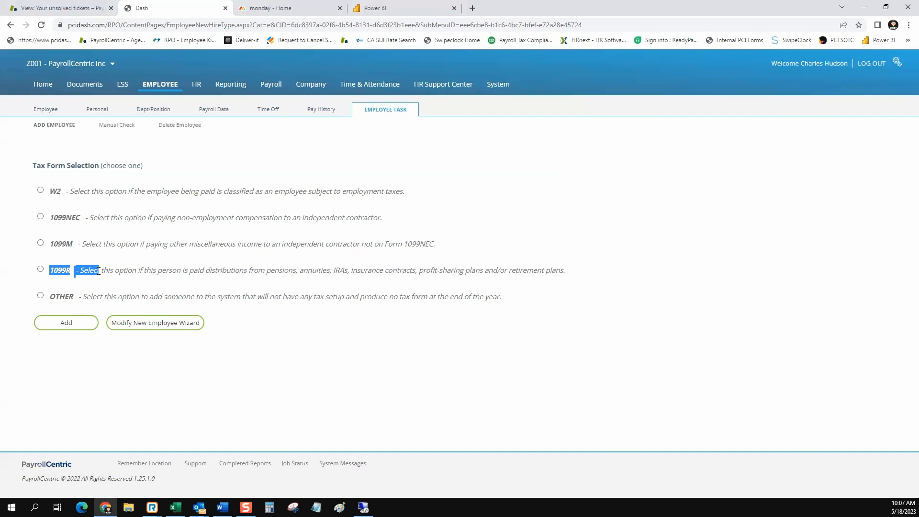
pyautogui.click(495, 152)
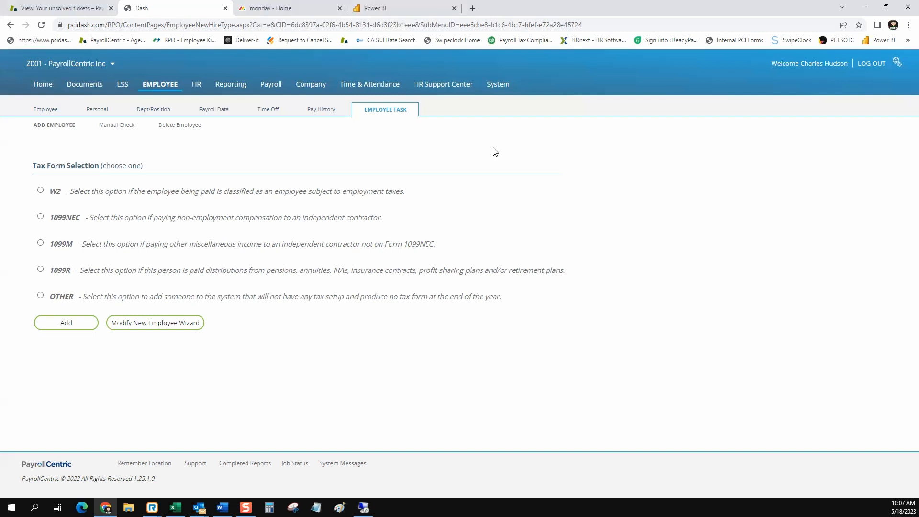
pyautogui.click(160, 325)
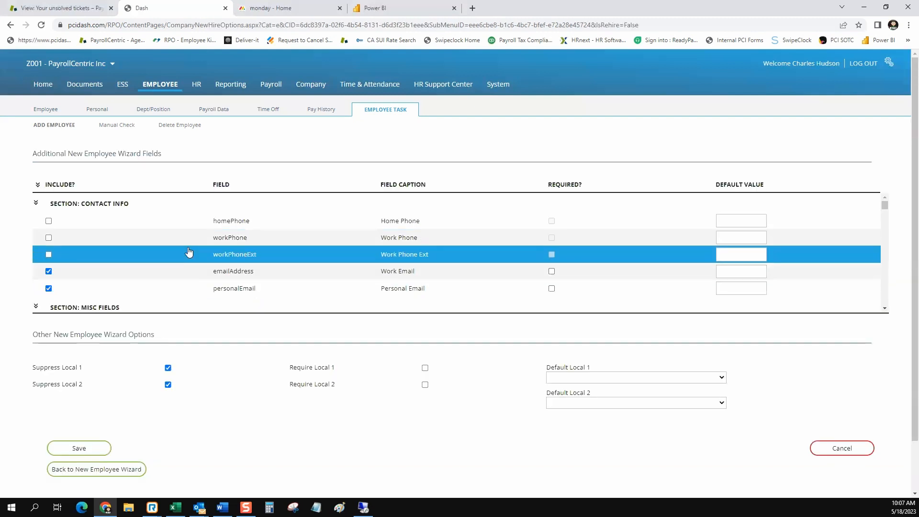
pyautogui.scroll(-1, 190, 252)
pyautogui.scroll(1, 189, 252)
pyautogui.scroll(-1, 189, 252)
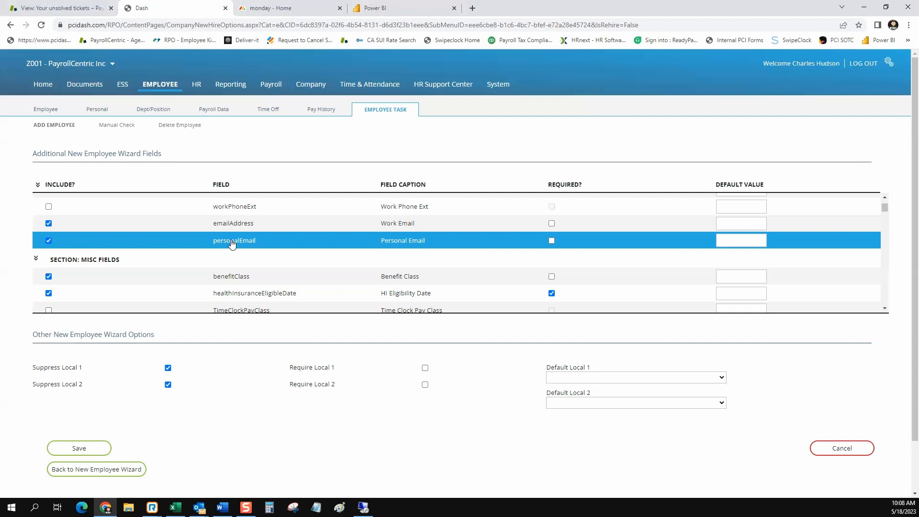
pyautogui.scroll(-1, 232, 244)
pyautogui.scroll(-5, 232, 244)
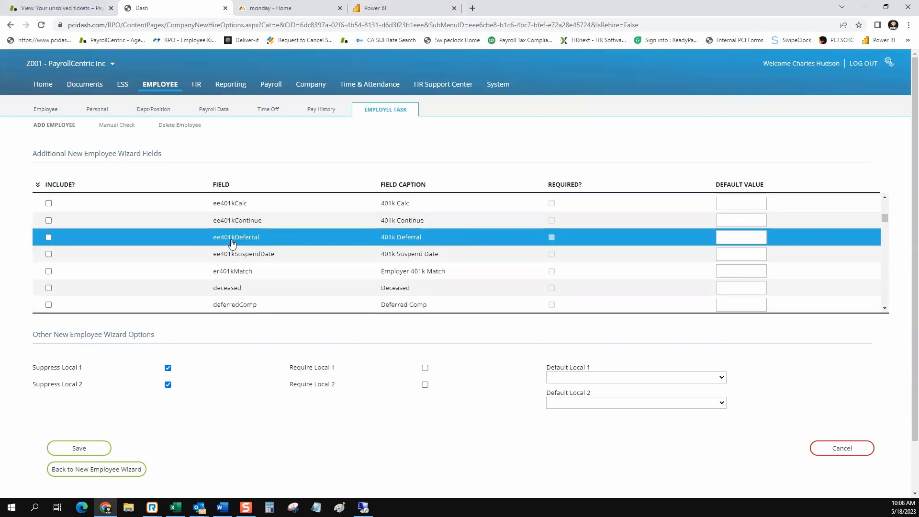
pyautogui.scroll(-8, 232, 244)
pyautogui.scroll(-7, 232, 243)
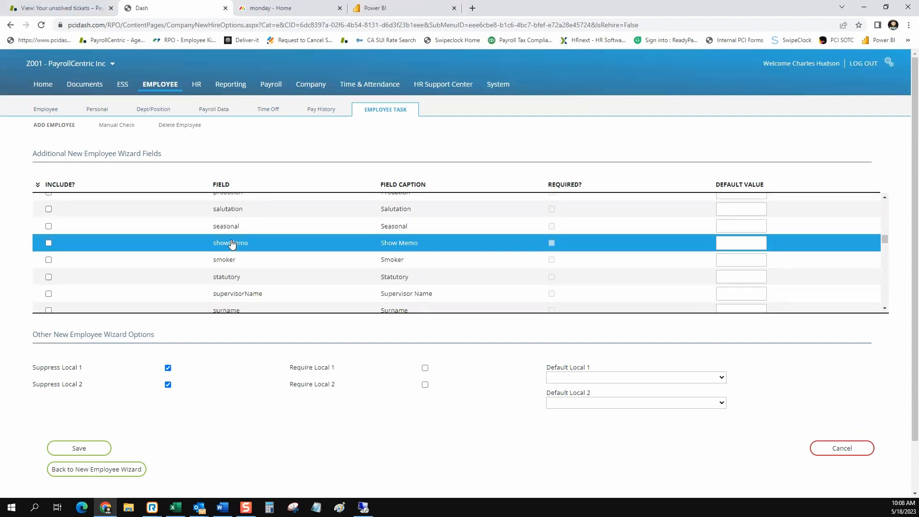
pyautogui.scroll(-7, 232, 244)
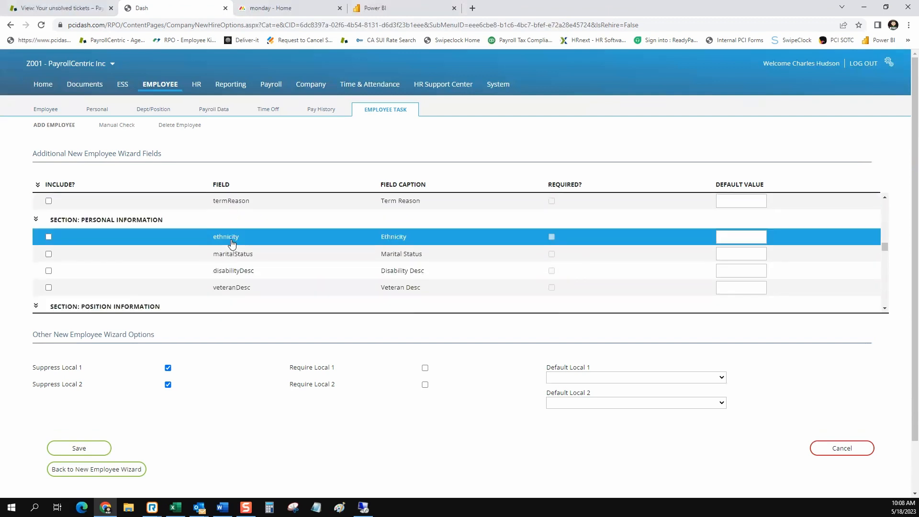
pyautogui.scroll(-3, 232, 244)
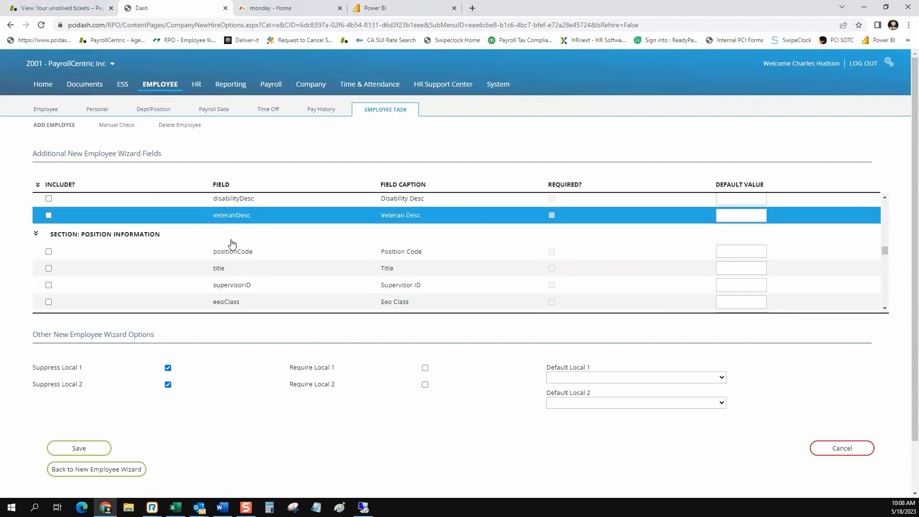
pyautogui.scroll(-1, 232, 243)
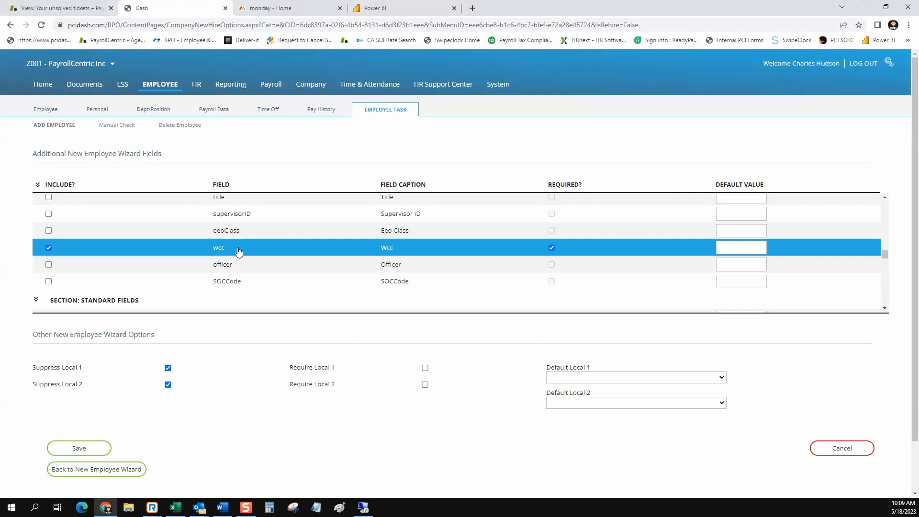
pyautogui.scroll(-3, 238, 251)
pyautogui.scroll(-3, 238, 251)
pyautogui.scroll(-6, 239, 251)
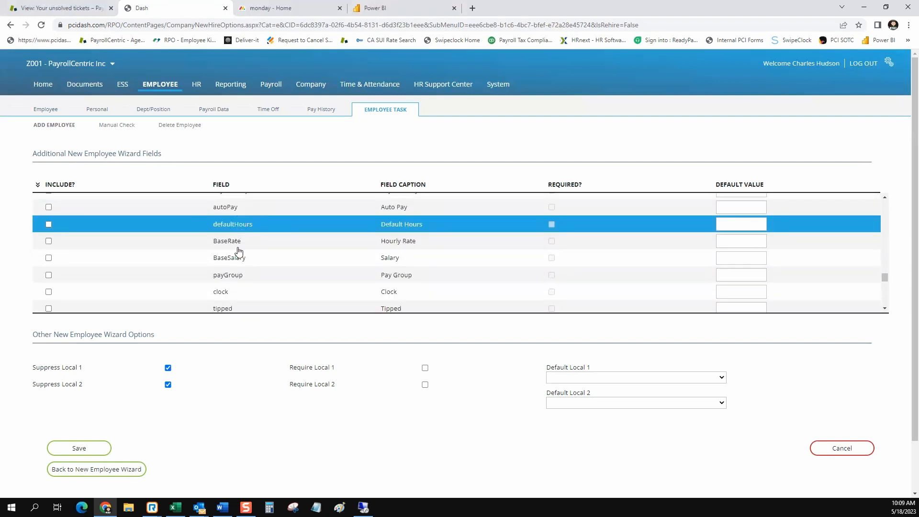
pyautogui.scroll(-3, 238, 251)
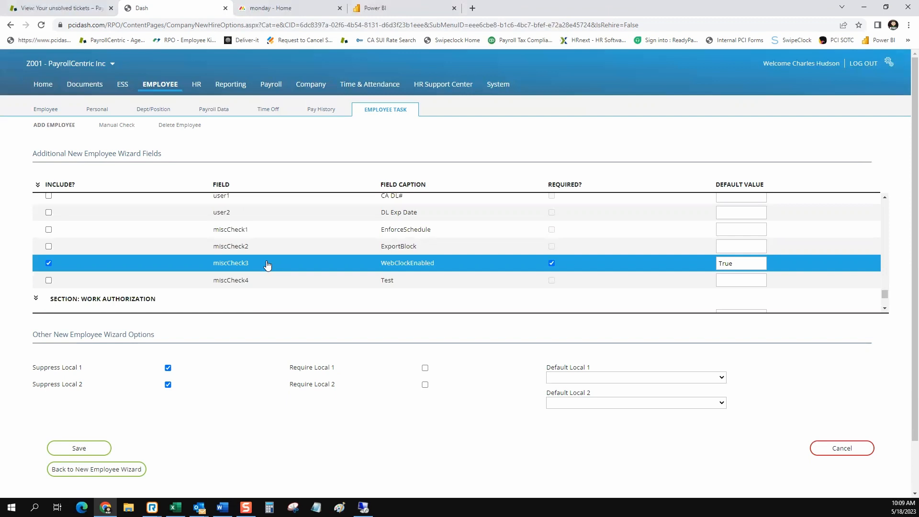
pyautogui.scroll(-3, 267, 265)
pyautogui.click(267, 259)
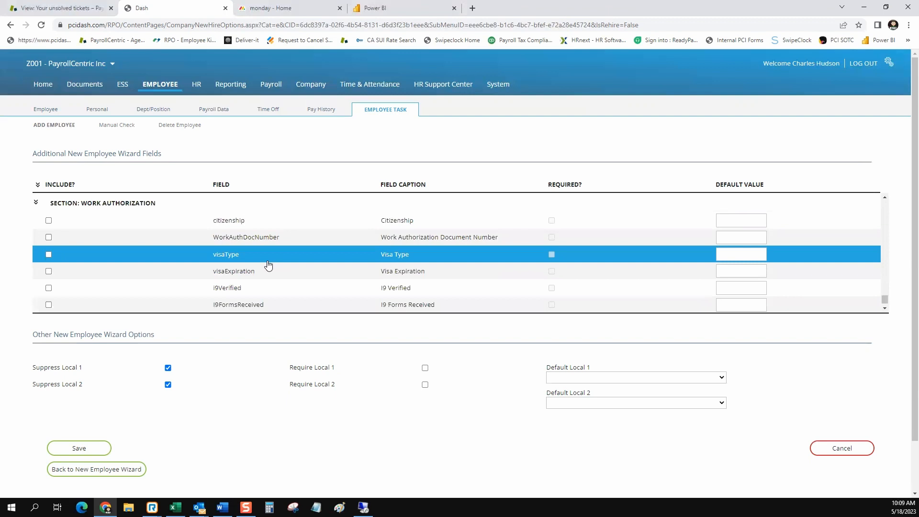
pyautogui.scroll(-1, 267, 264)
pyautogui.click(269, 260)
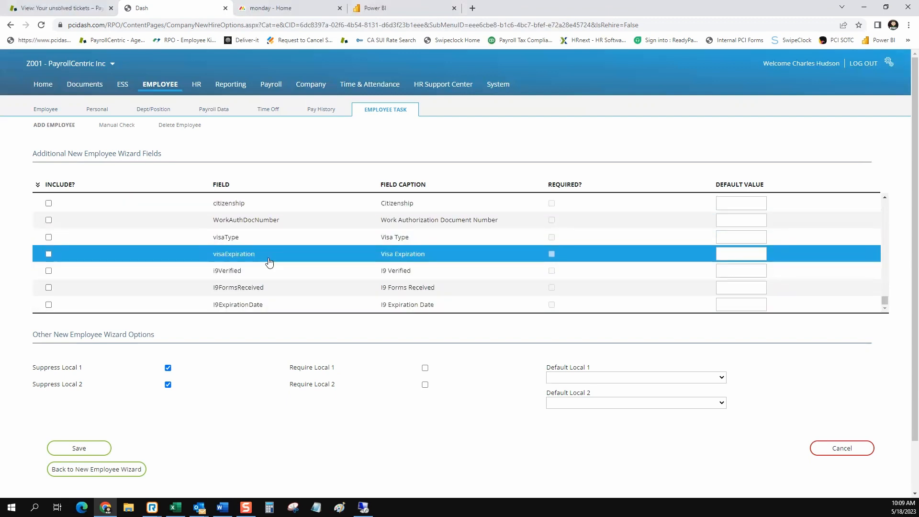
pyautogui.scroll(5, 270, 262)
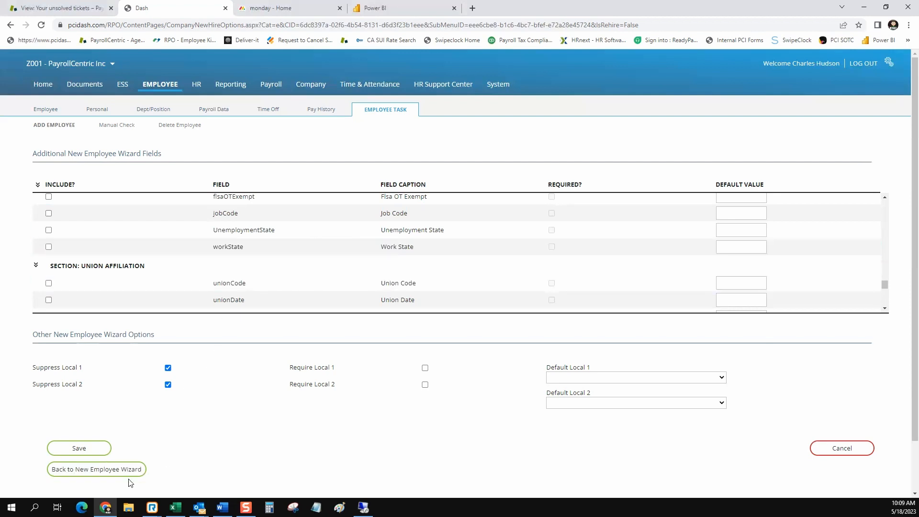
# Return to the wizard, select the 1099NEC tax form and add a payee.
pyautogui.click(98, 472)
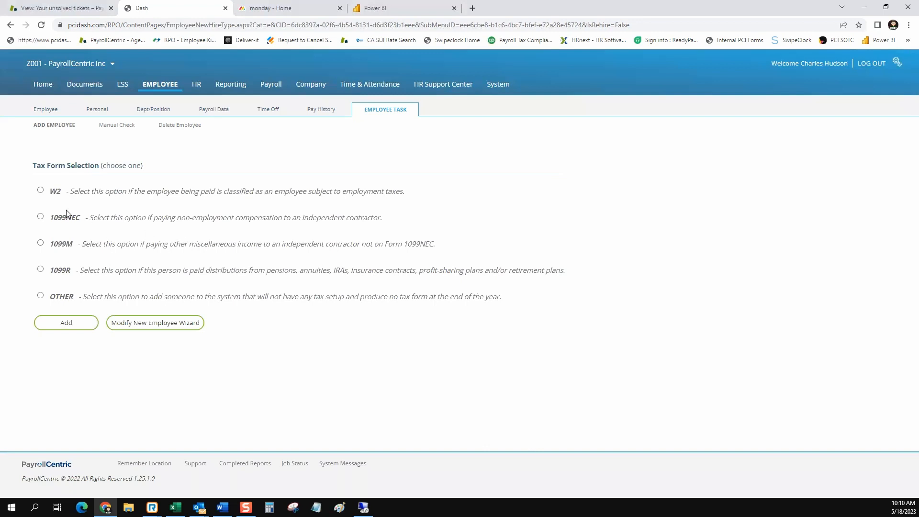
pyautogui.click(41, 217)
pyautogui.click(62, 322)
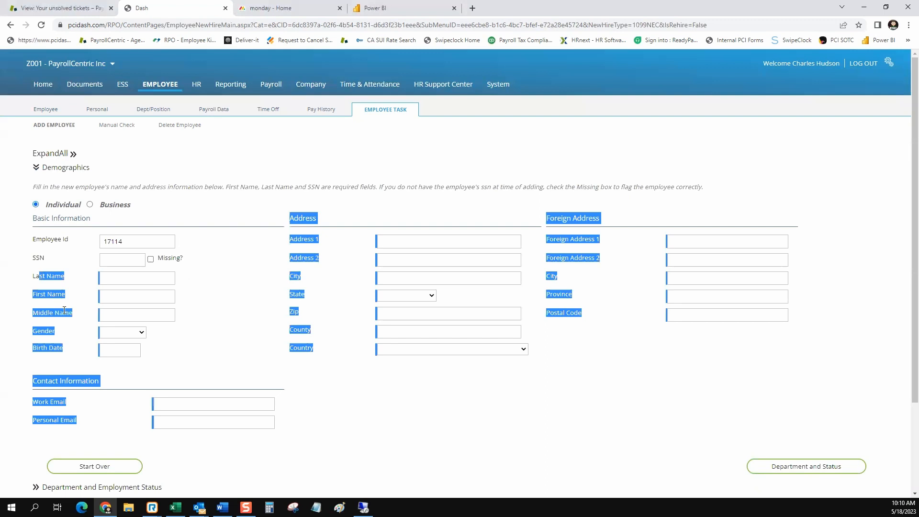
# Set the payee type to Business with name 'Umbrella Corporation' and enter its tax ID.
pyautogui.moveTo(70, 315); pyautogui.dragTo(34, 280)
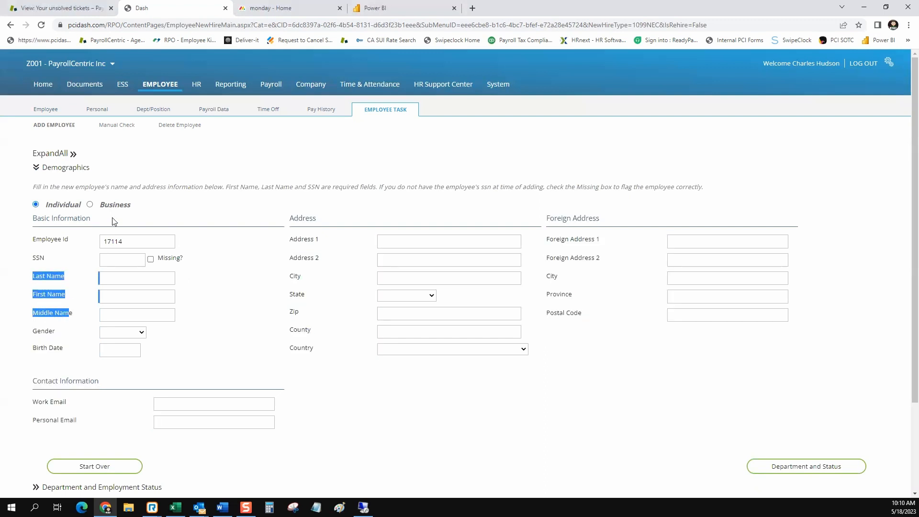
pyautogui.click(90, 205)
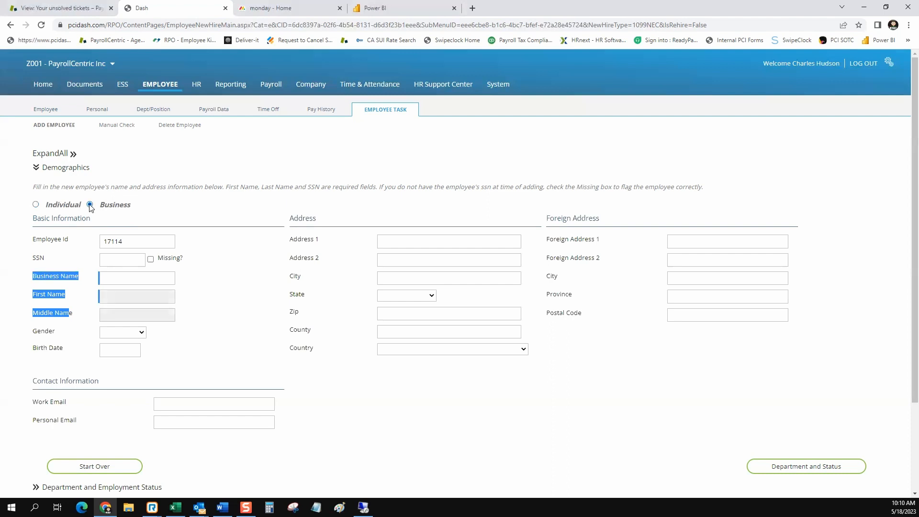
pyautogui.click(115, 277)
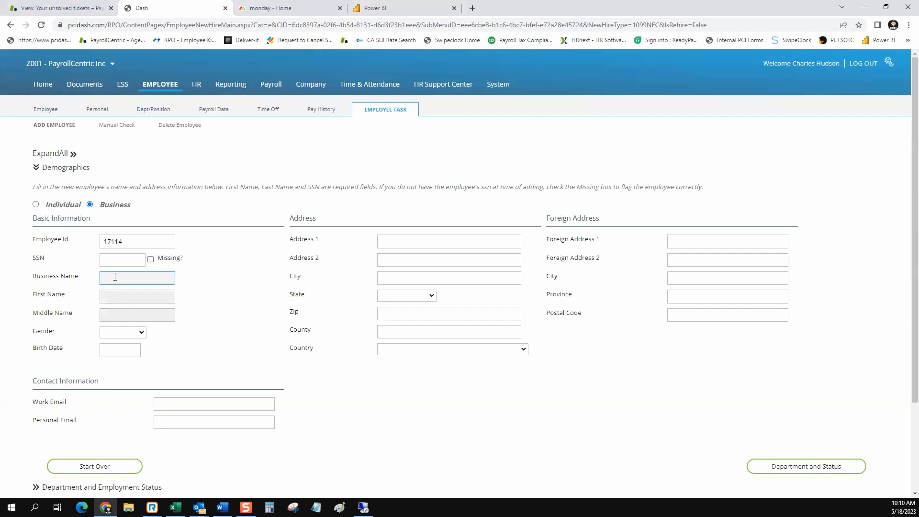
pyautogui.write('Umlrella Corporation')
pyautogui.click(116, 259)
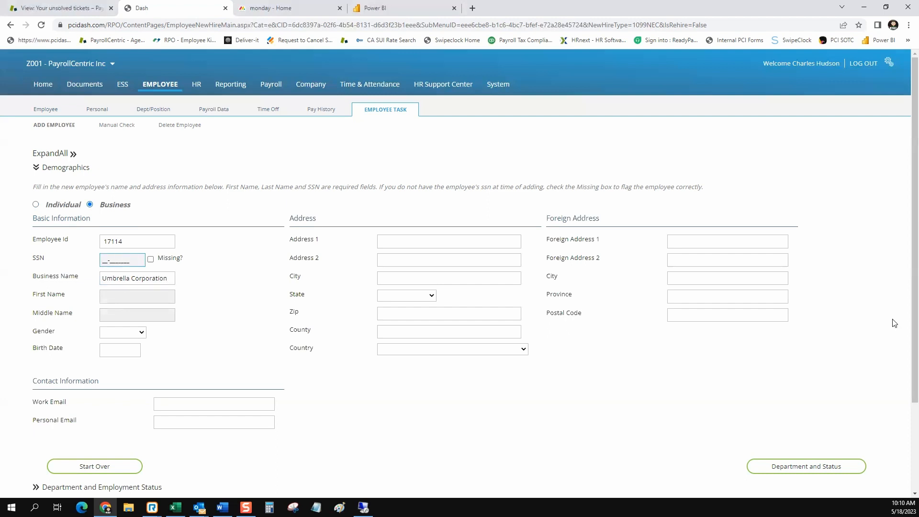
pyautogui.write('12-3456789')
pyautogui.click(395, 239)
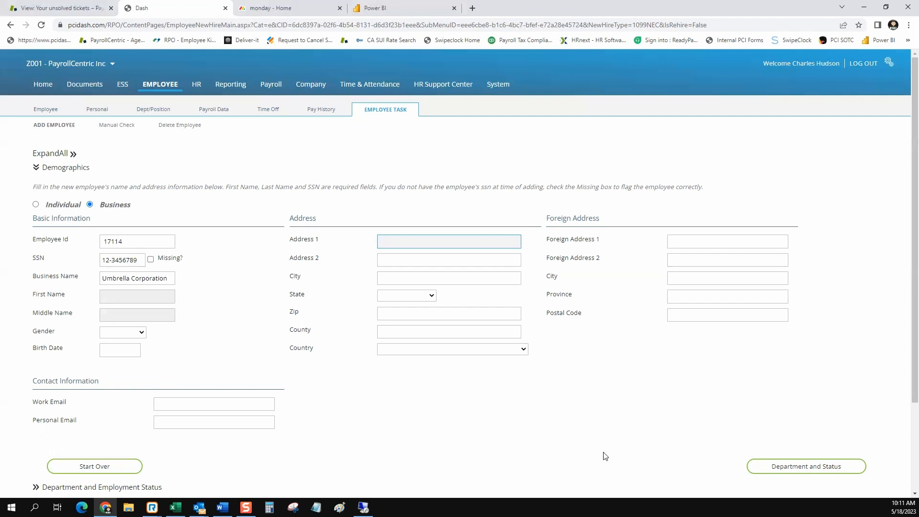
# Start over, discarding the business payee entry, and select the W2 tax form.
pyautogui.click(123, 468)
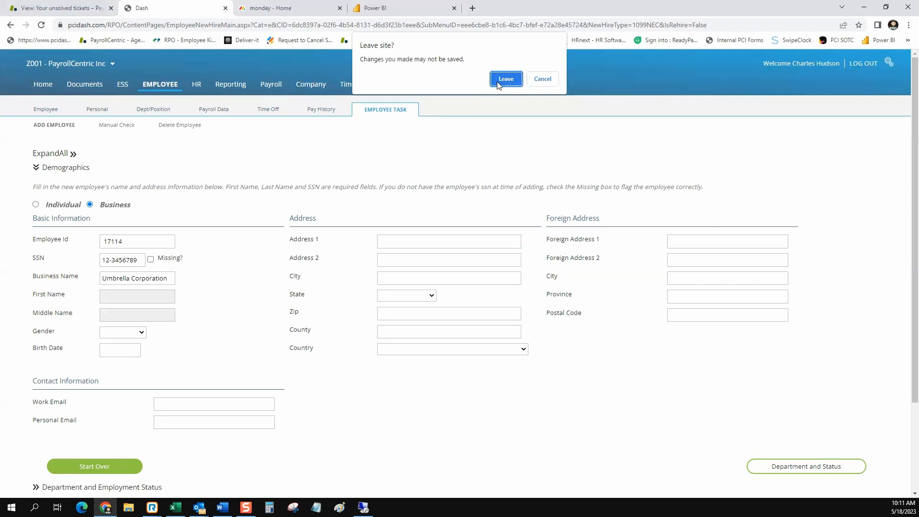
pyautogui.click(506, 79)
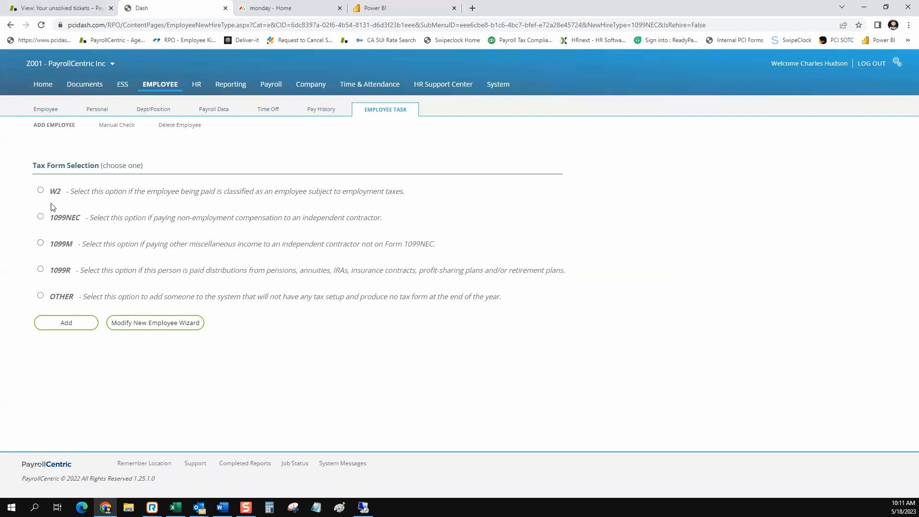
pyautogui.click(40, 190)
# Add a W2 employee and enter an SSN, replacing the duplicate with an unused one.
pyautogui.click(66, 323)
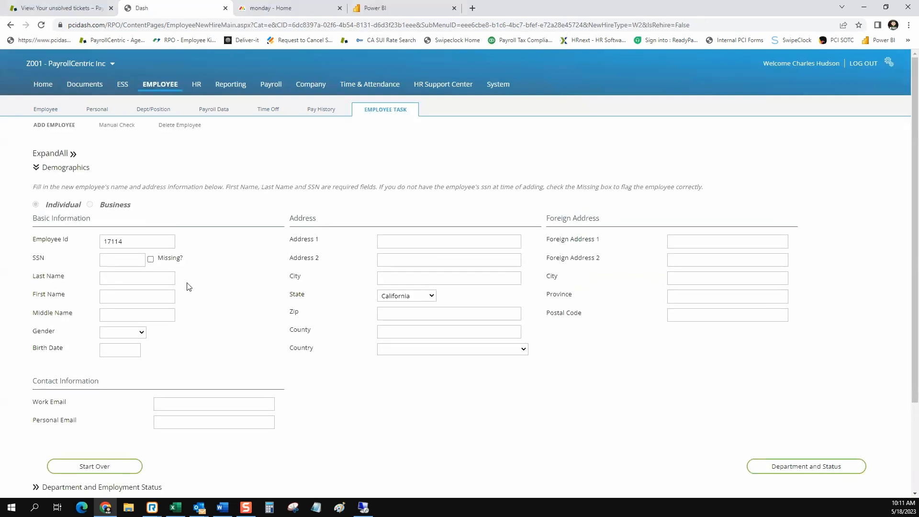
pyautogui.click(124, 258)
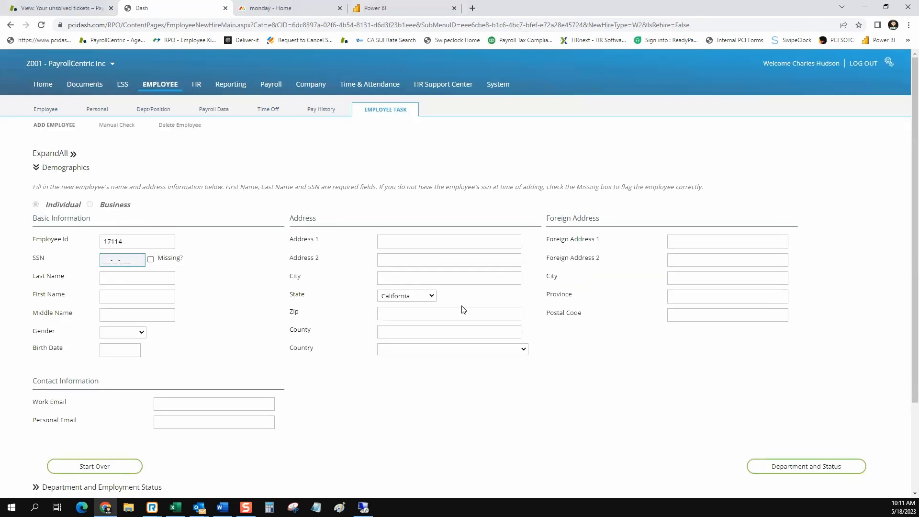
pyautogui.write('123-45-6789')
pyautogui.press('Tab')
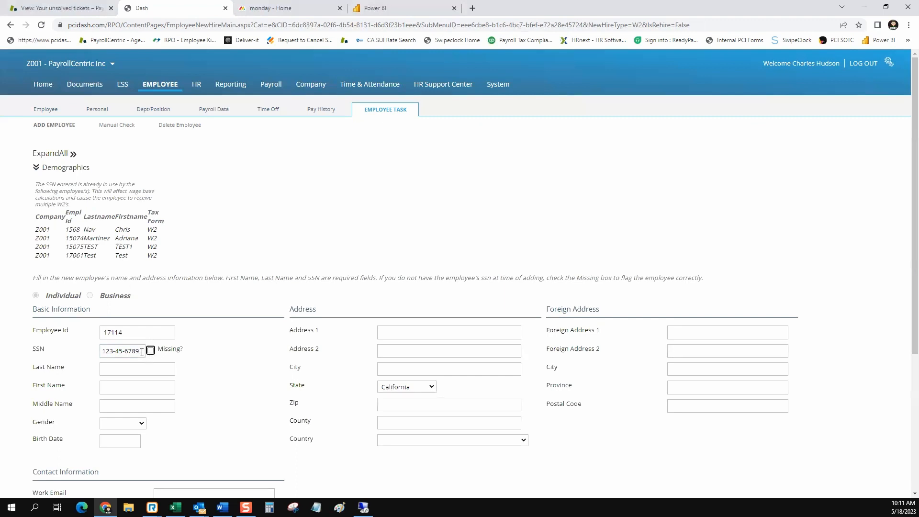
pyautogui.moveTo(143, 354); pyautogui.dragTo(81, 352)
pyautogui.write('9')
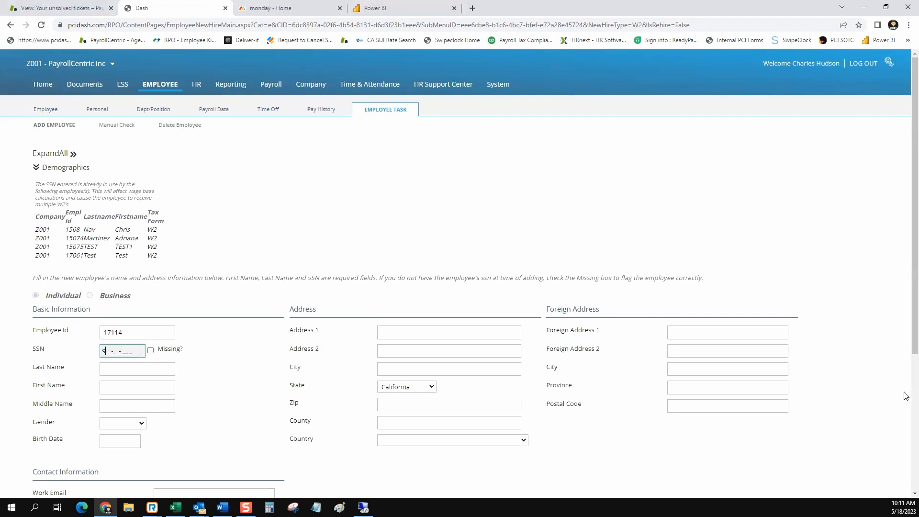
pyautogui.write('12-34-5678')
pyautogui.press('Tab')
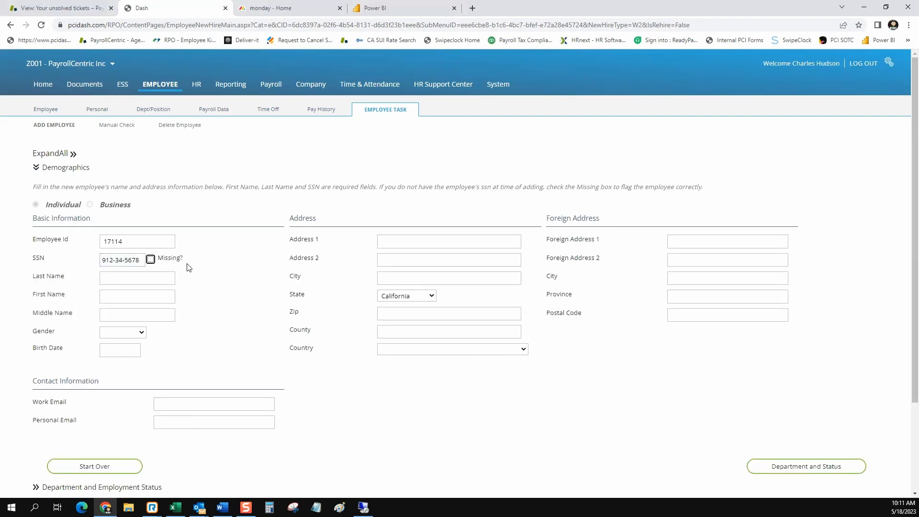
pyautogui.click(159, 278)
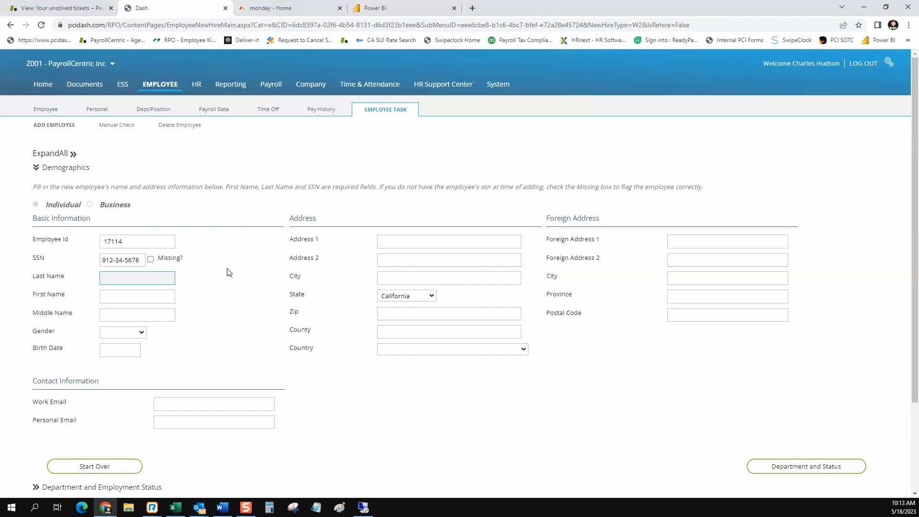
# Enter the employee's last and first names, leaving the middle name blank.
pyautogui.write('Wayen')
pyautogui.press('BackSpace')
pyautogui.press('BackSpace')
pyautogui.write('ne')
pyautogui.press('Tab')
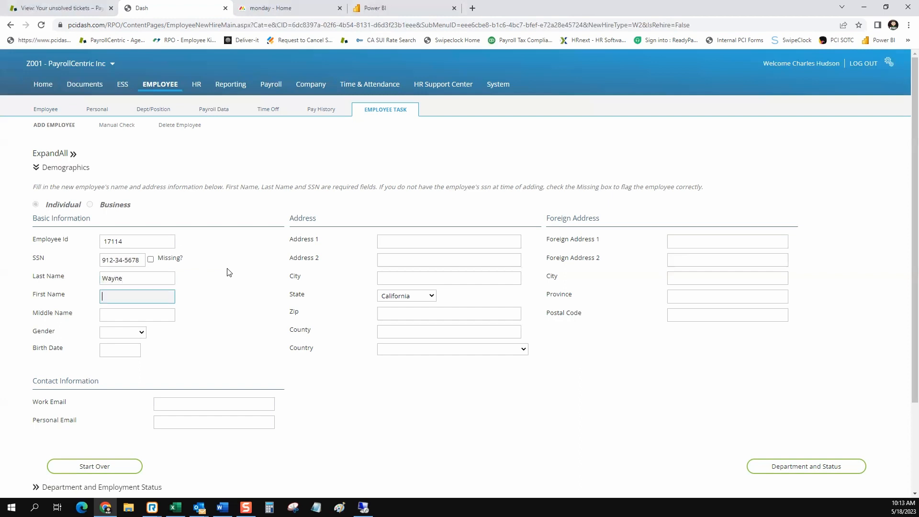
pyautogui.write('Bruce')
pyautogui.press('Tab')
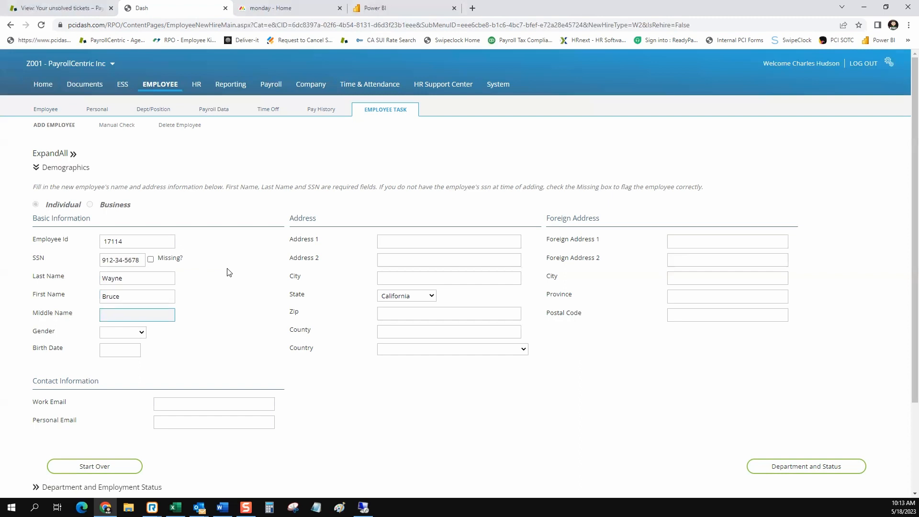
pyautogui.press('Tab')
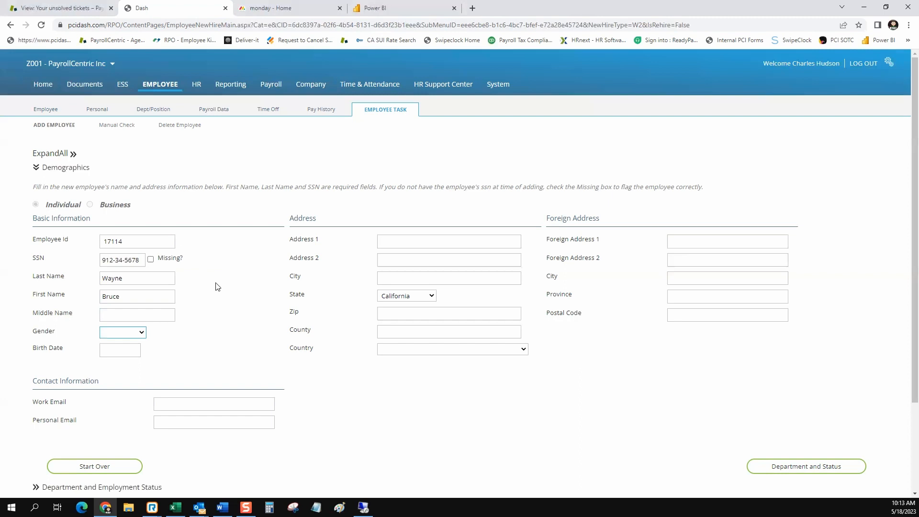
# Set gender to Male and birth date to 01/01/1973.
pyautogui.click(145, 334)
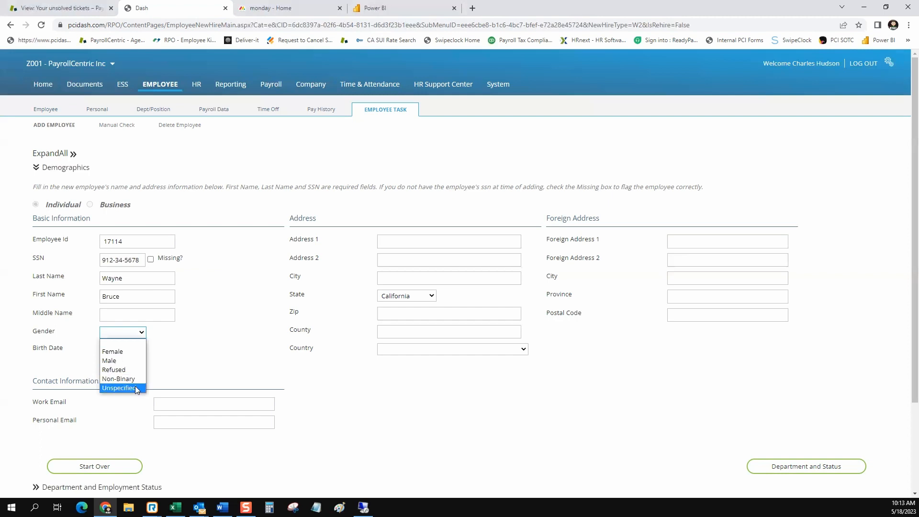
pyautogui.click(126, 360)
pyautogui.click(133, 353)
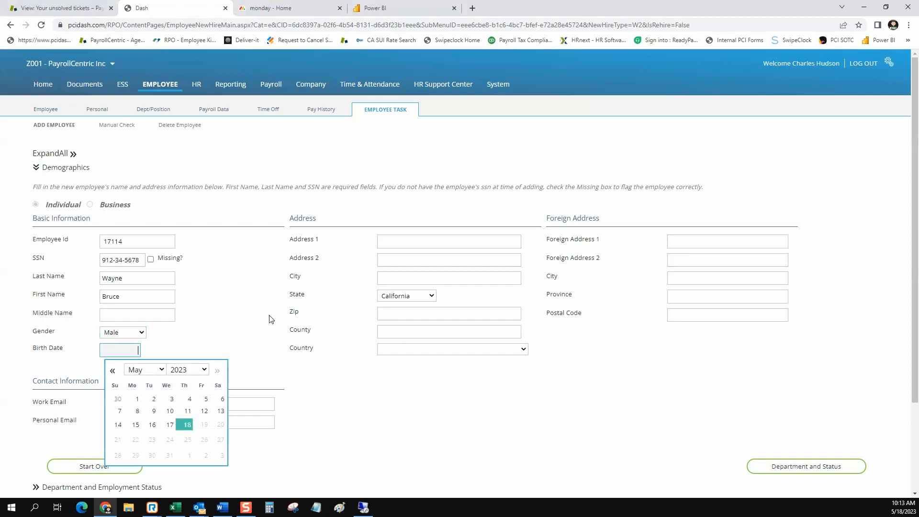
pyautogui.write('01/01/')
pyautogui.write('1973')
pyautogui.press('Tab')
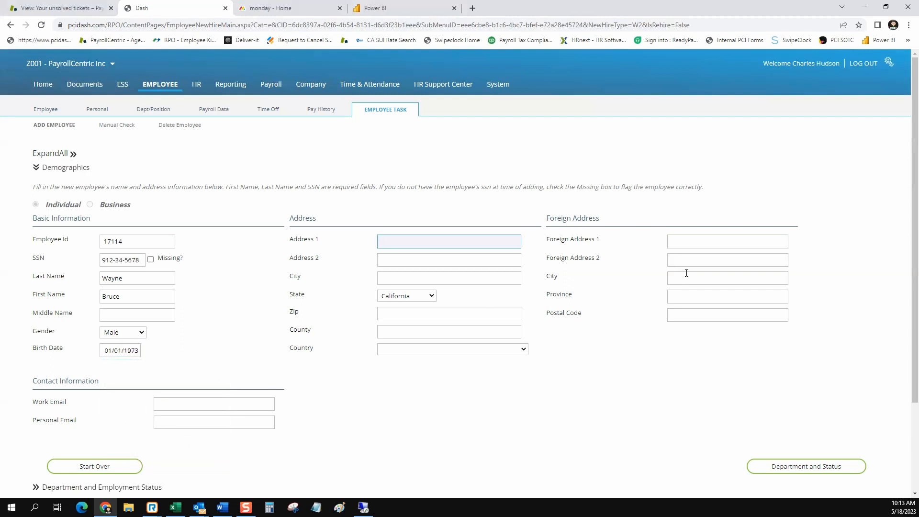
# Enter the employee's street address, city and zip code, keeping California as the state.
pyautogui.write('1 Wayne Manor')
pyautogui.press('Tab')
pyautogui.press('Tab')
pyautogui.write('Gotham')
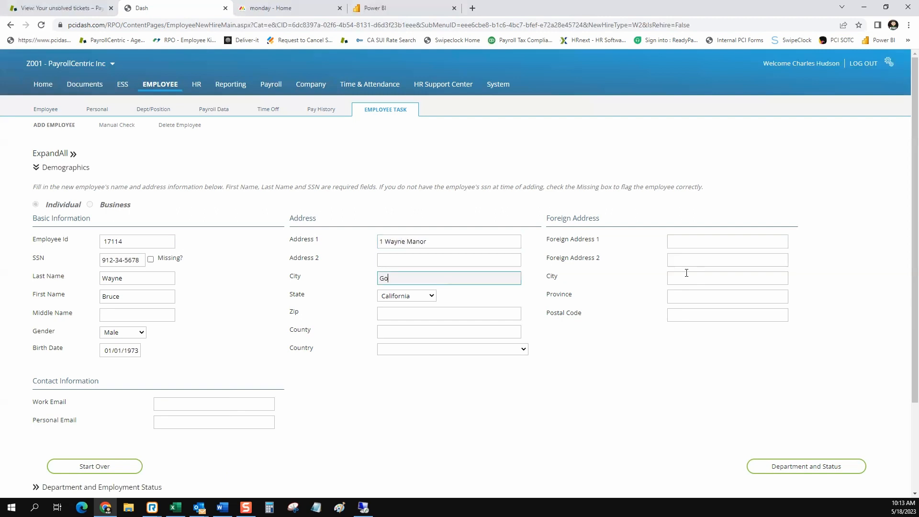
pyautogui.press('Tab')
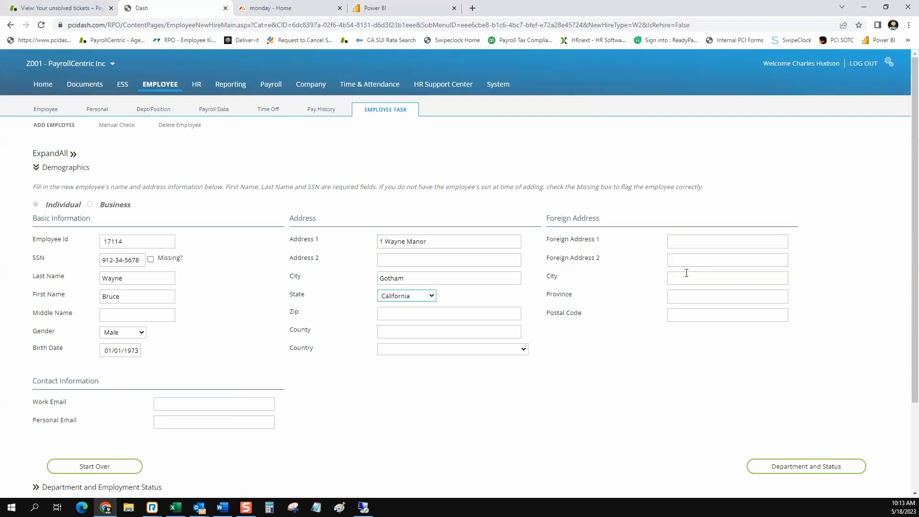
pyautogui.press('Tab')
pyautogui.write('90001')
pyautogui.press('Tab')
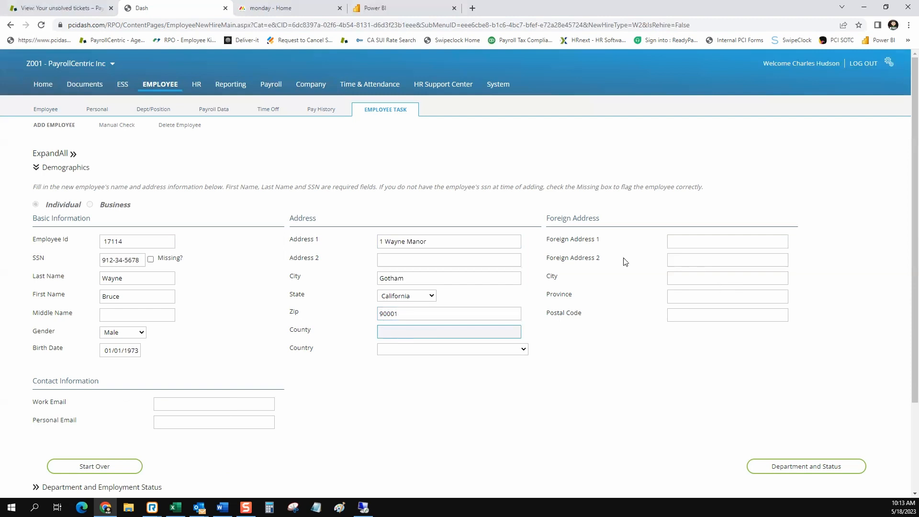
# Fill in the employee's work e-mail and personal e-mail addresses.
pyautogui.click(180, 404)
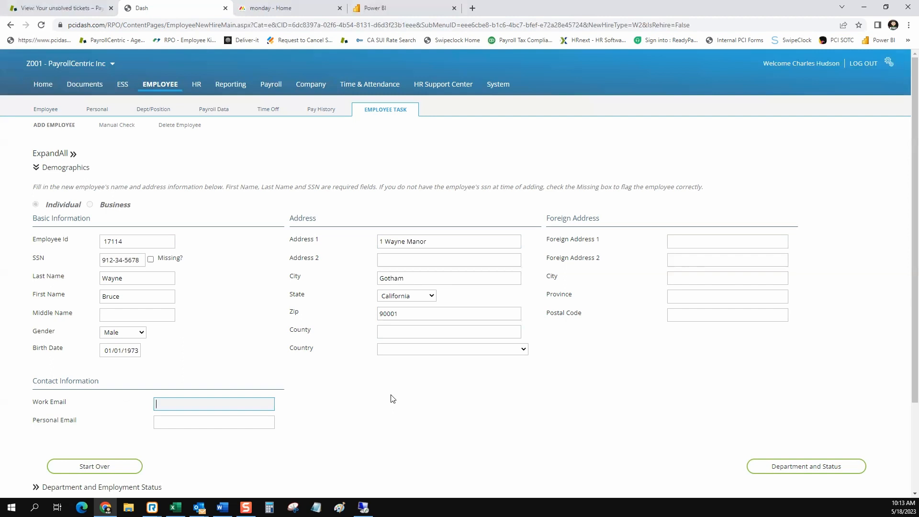
pyautogui.press('Tab')
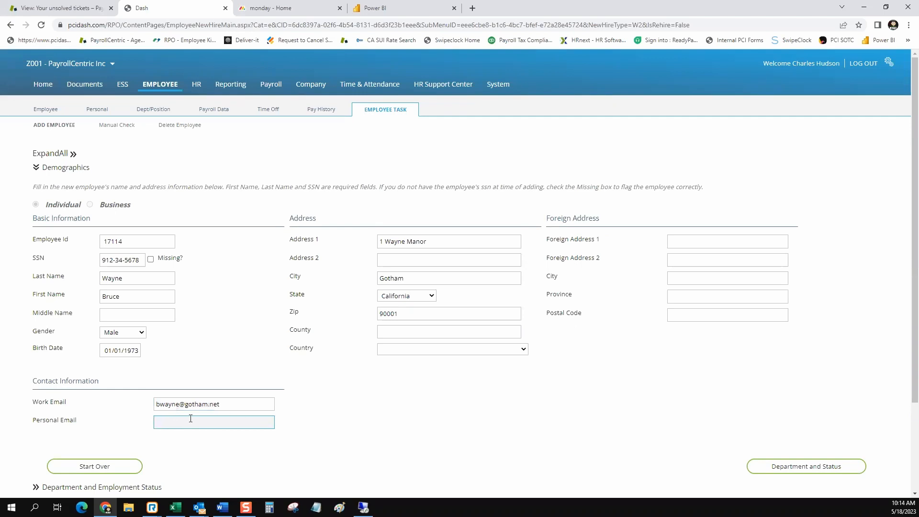
pyautogui.write('lm')
pyautogui.press('BackSpace')
pyautogui.press('BackSpace')
pyautogui.write('lmgb')
pyautogui.press('BackSpace')
pyautogui.press('BackSpace')
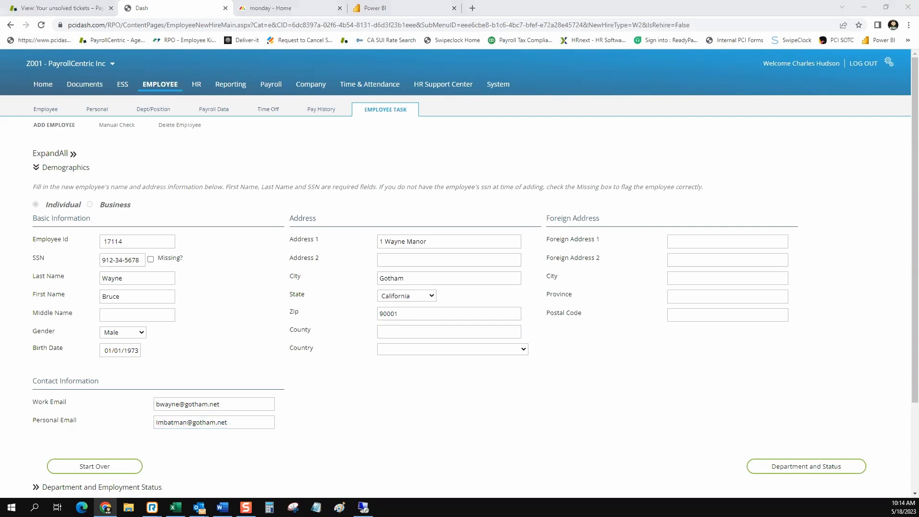
# Set Division 2 to 300 - Management, D3 to GEN - General, D4 to INSTRUCTOR, D5 to 1000.
pyautogui.scroll(-3, 747, 433)
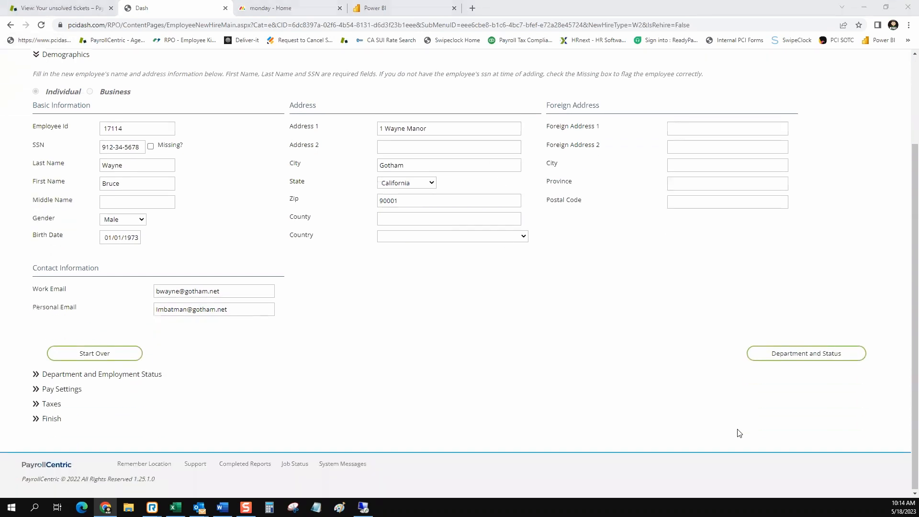
pyautogui.click(836, 357)
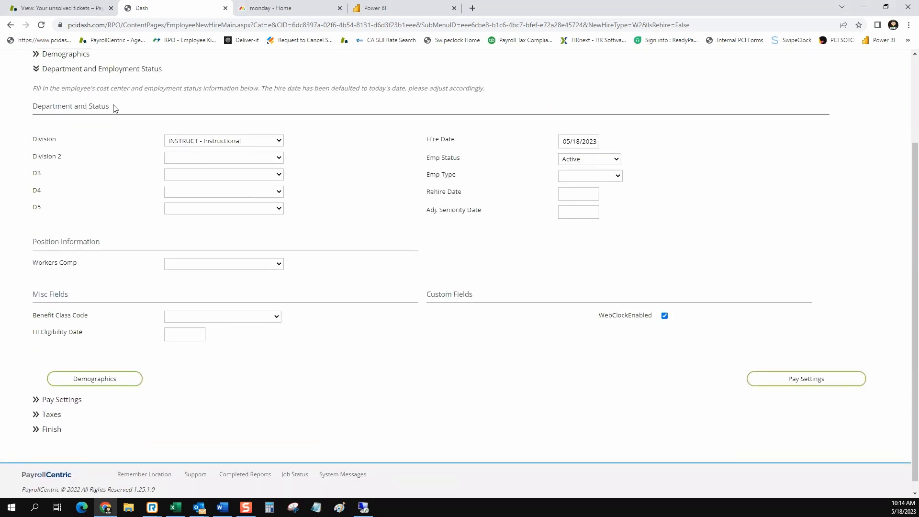
pyautogui.moveTo(109, 106); pyautogui.dragTo(33, 105)
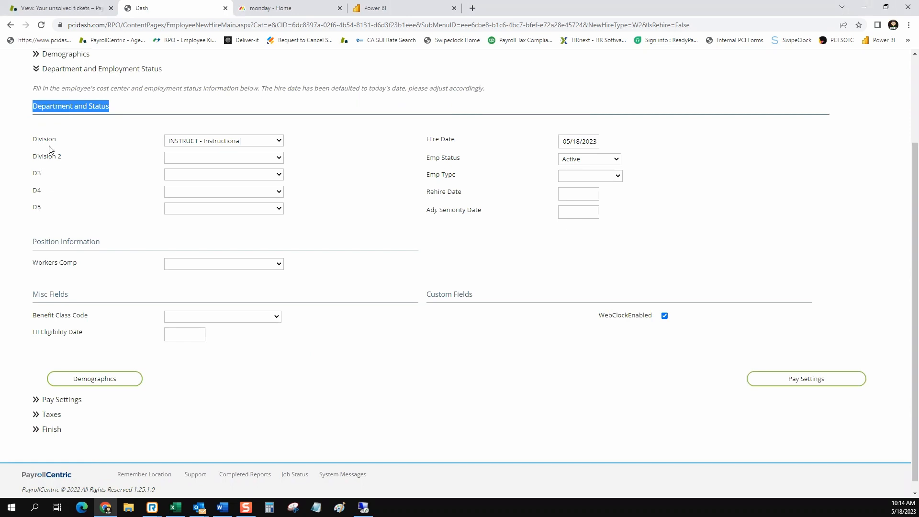
pyautogui.click(280, 159)
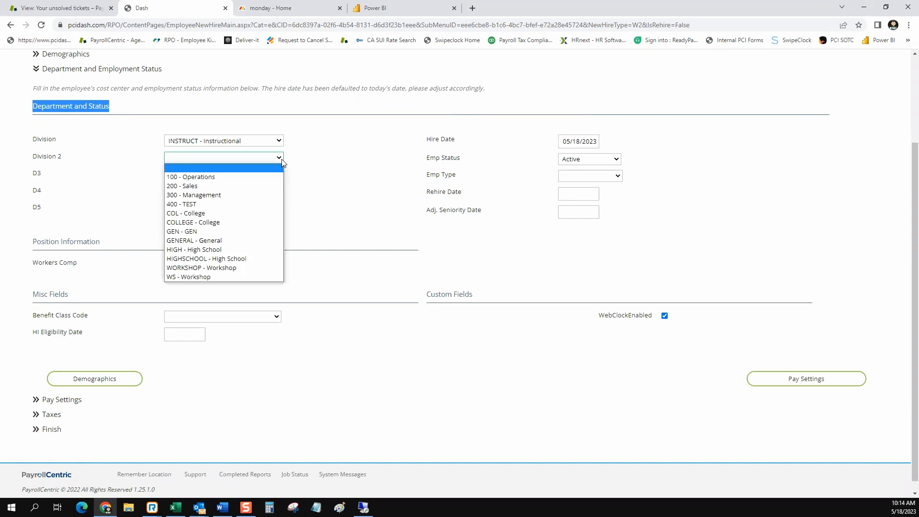
pyautogui.click(195, 195)
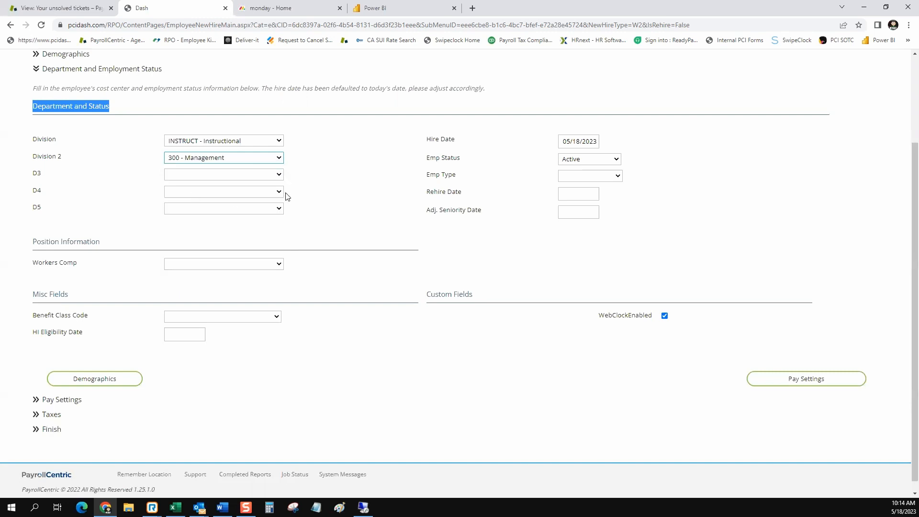
pyautogui.click(280, 175)
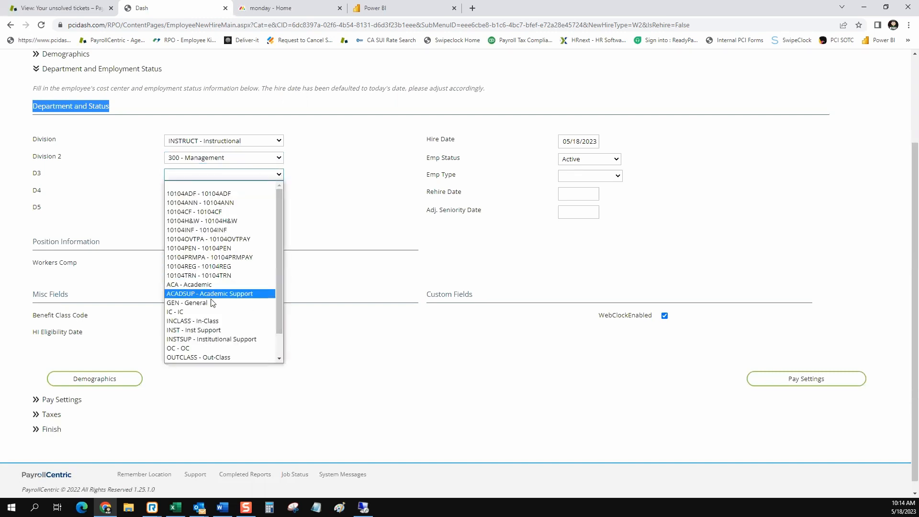
pyautogui.click(212, 303)
pyautogui.click(279, 193)
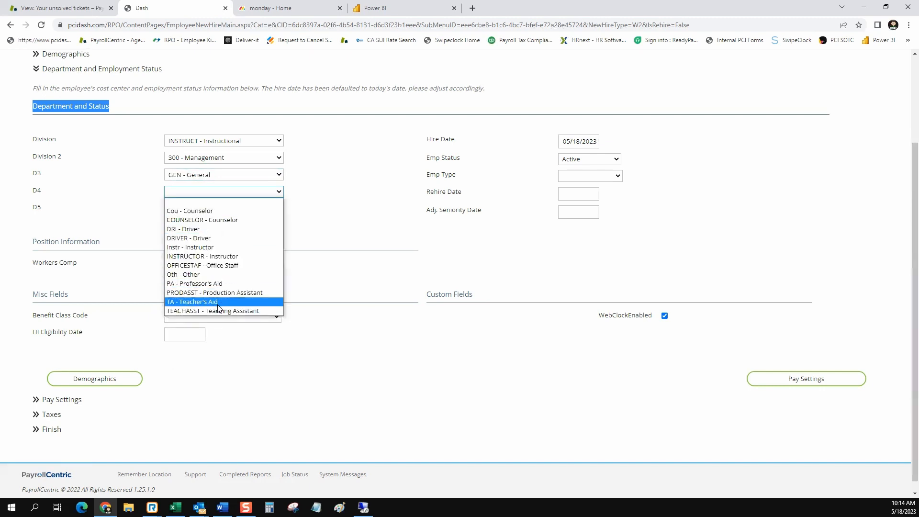
pyautogui.click(217, 256)
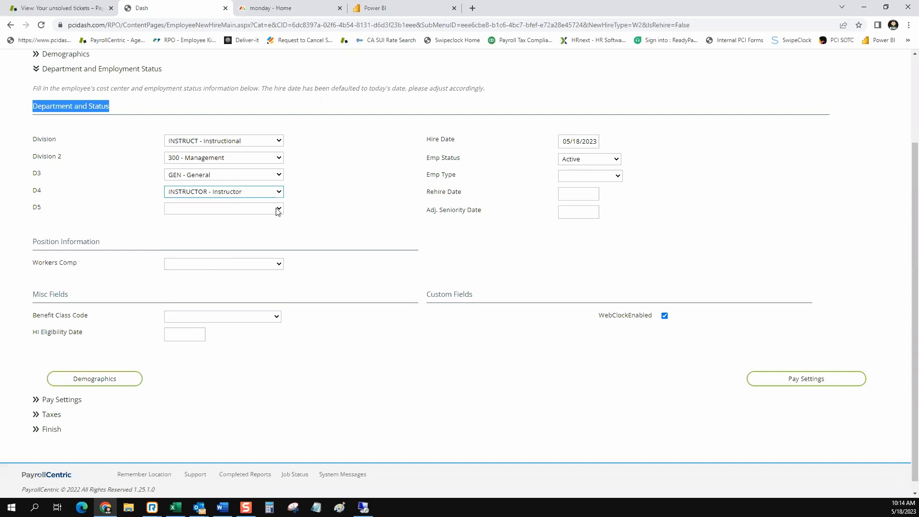
pyautogui.click(278, 210)
pyautogui.click(242, 228)
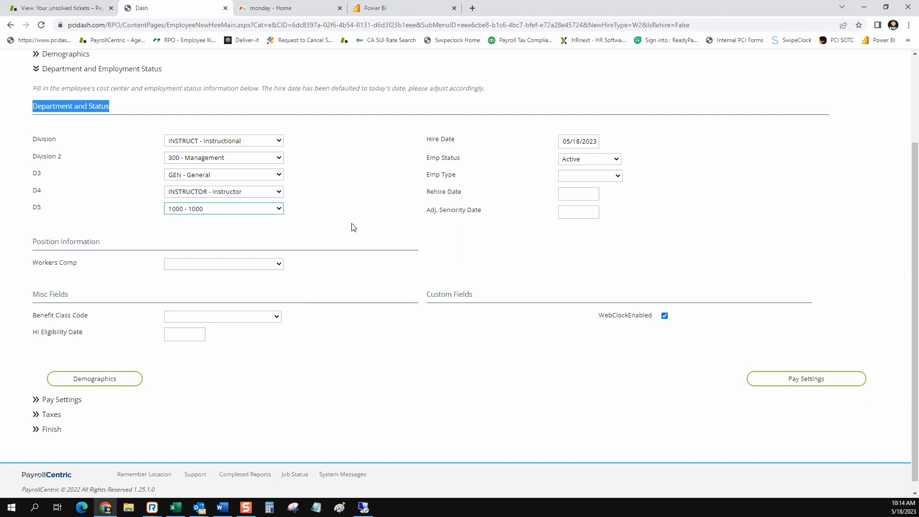
# Set the Workers Comp code to 3066 - 3066, leaving the hire date unchanged.
pyautogui.click(574, 143)
pyautogui.click(639, 137)
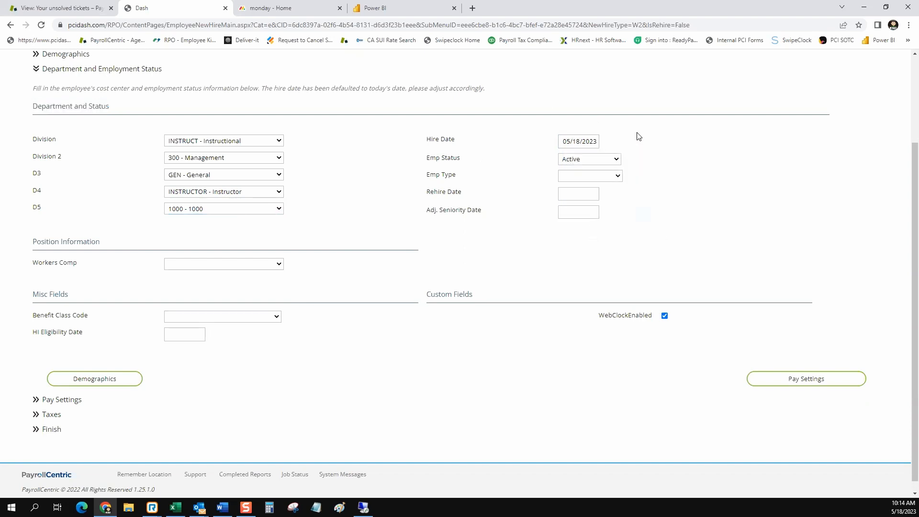
pyautogui.click(280, 266)
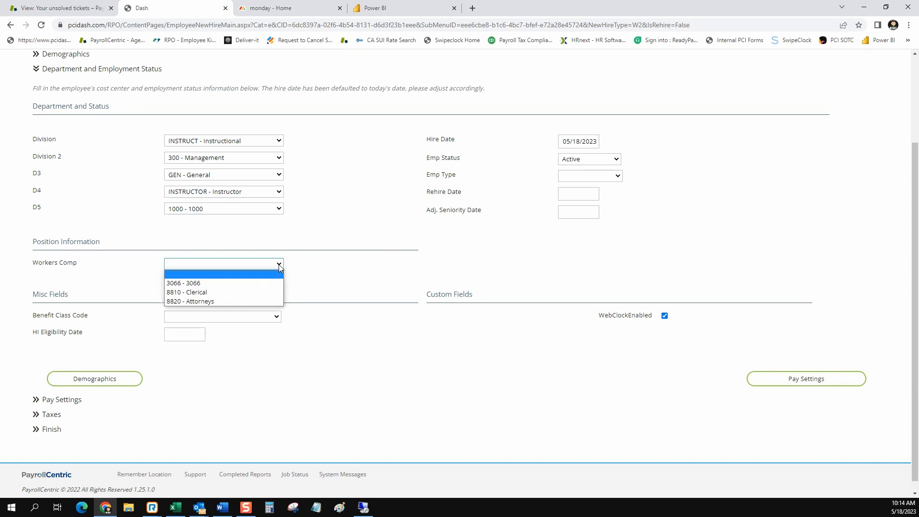
pyautogui.click(224, 285)
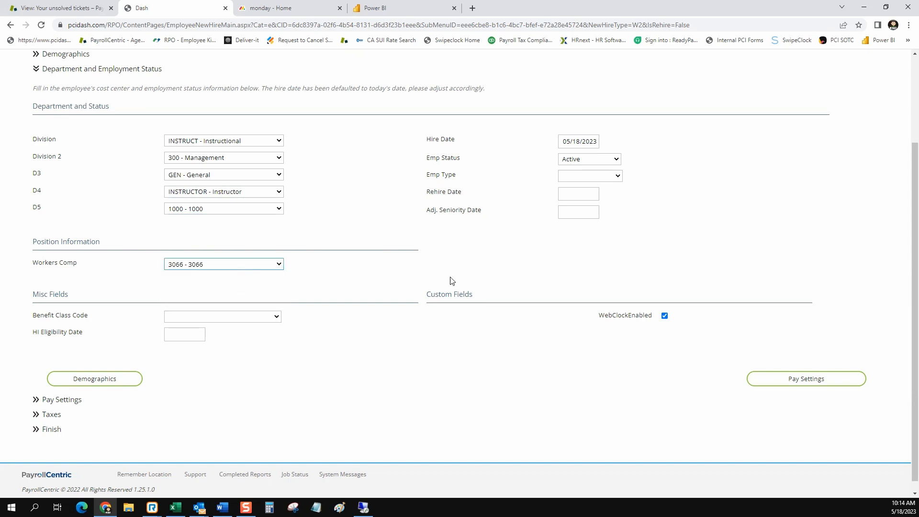
pyautogui.moveTo(599, 315); pyautogui.dragTo(652, 318)
pyautogui.scroll(-1, 484, 343)
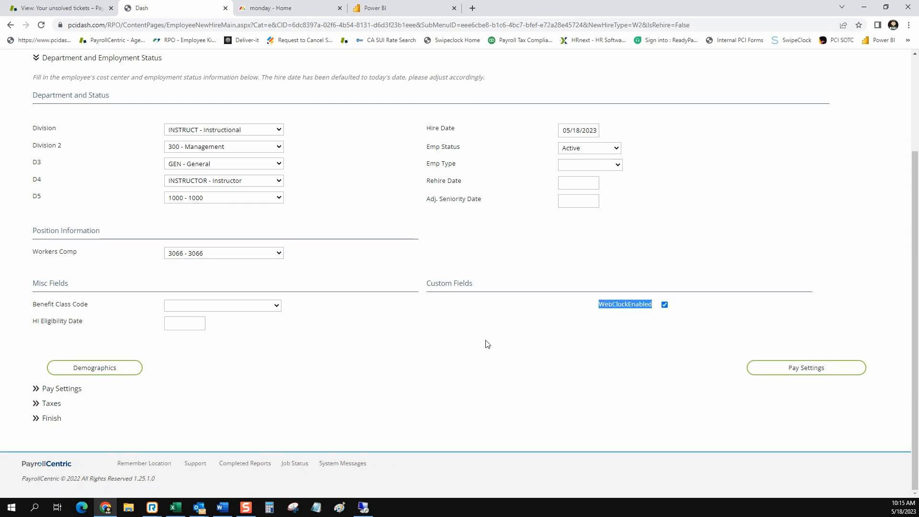
pyautogui.click(795, 369)
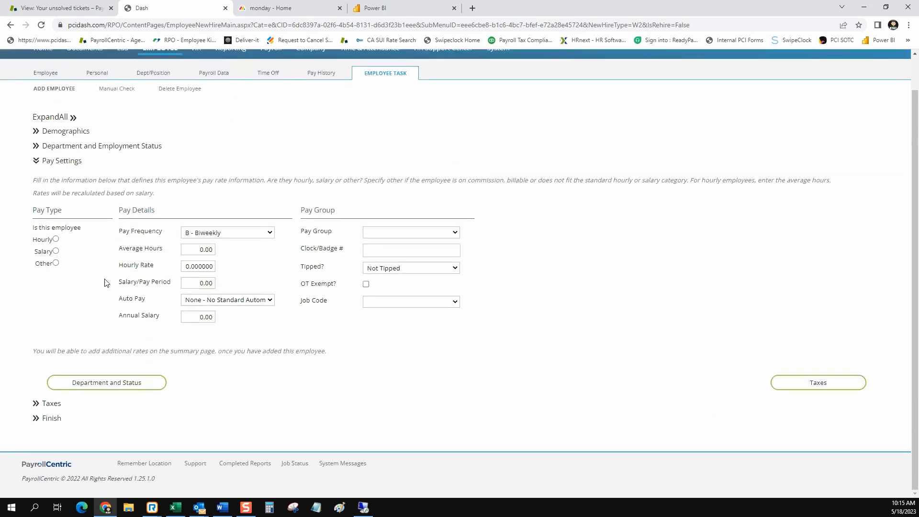
# Set the salary per pay period to 9,000.00, auto-paying the base salary each paycheck.
pyautogui.moveTo(69, 216); pyautogui.dragTo(33, 212)
pyautogui.moveTo(165, 214); pyautogui.dragTo(119, 206)
pyautogui.click(198, 283)
pyautogui.write('9000')
pyautogui.click(271, 301)
pyautogui.click(253, 329)
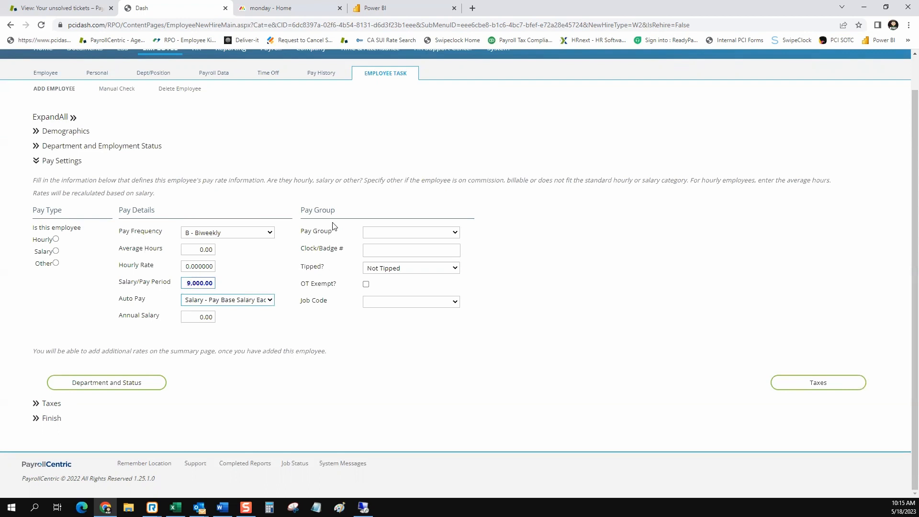
# Put the employee in the Salary pay group with job code 11113 - Job X.
pyautogui.moveTo(343, 211); pyautogui.dragTo(304, 211)
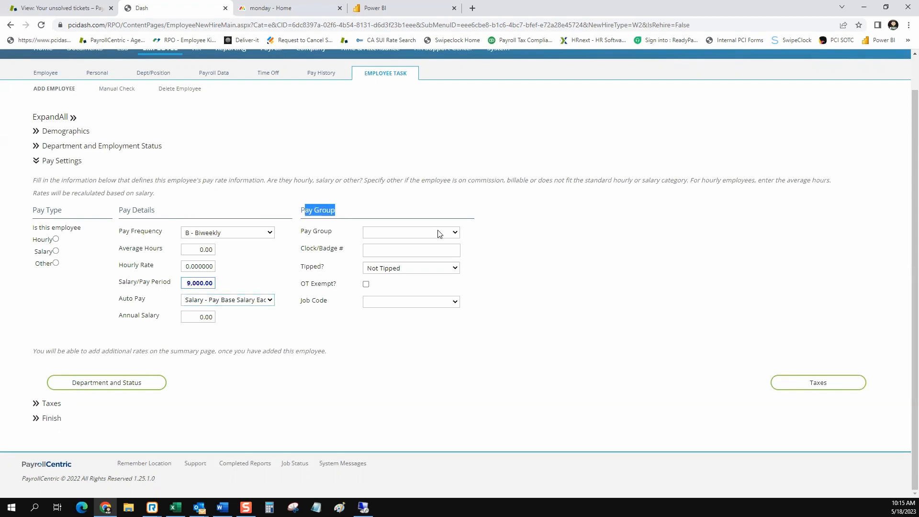
pyautogui.click(454, 234)
pyautogui.click(406, 260)
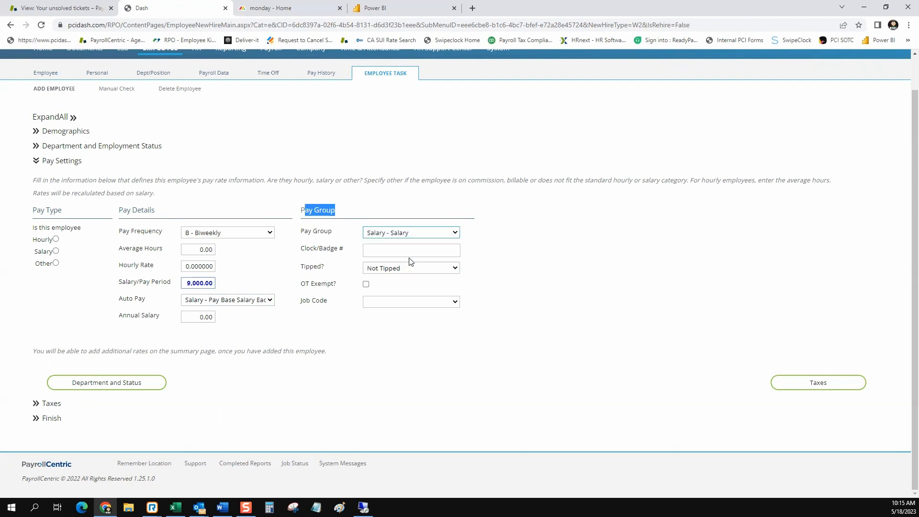
pyautogui.click(436, 251)
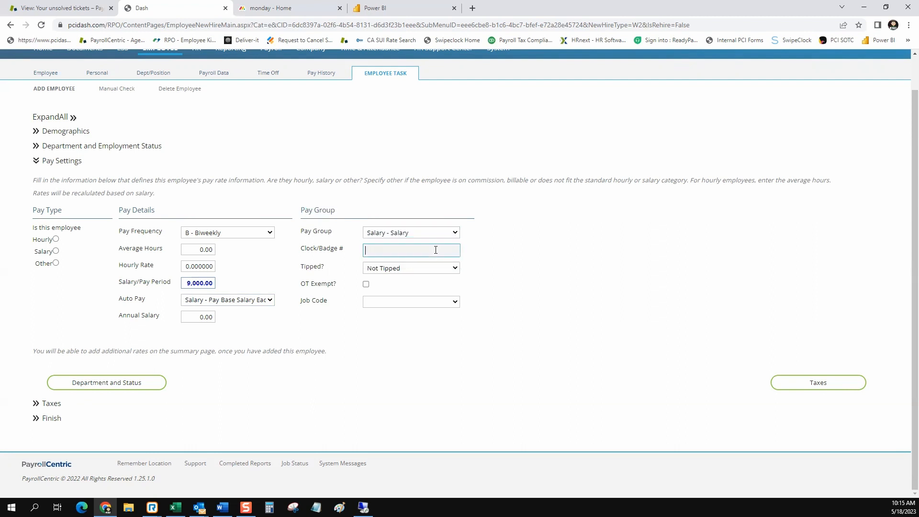
pyautogui.click(455, 268)
pyautogui.click(481, 282)
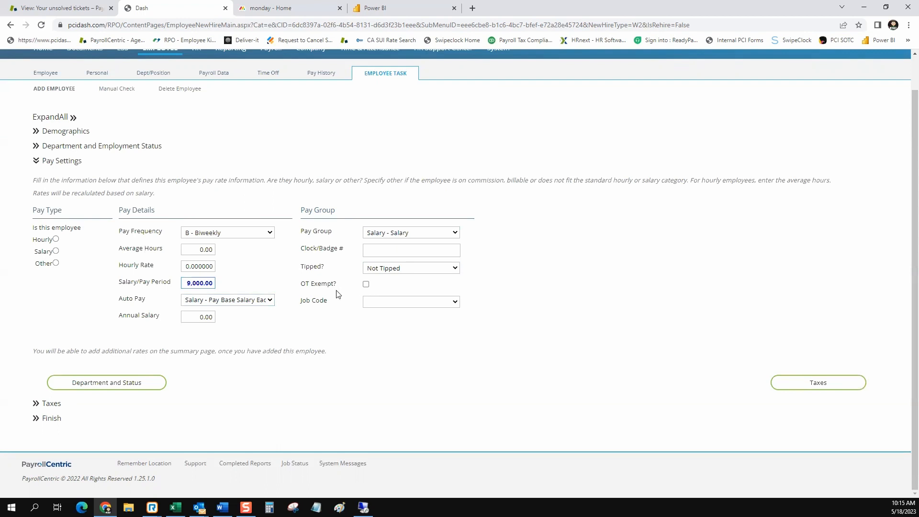
pyautogui.moveTo(336, 285); pyautogui.dragTo(304, 281)
pyautogui.click(455, 303)
pyautogui.click(548, 281)
pyautogui.click(455, 302)
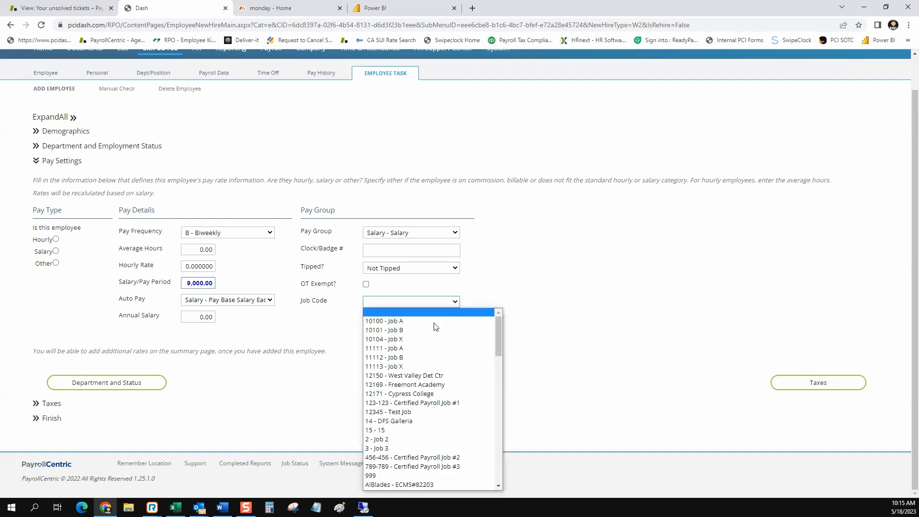
pyautogui.click(430, 368)
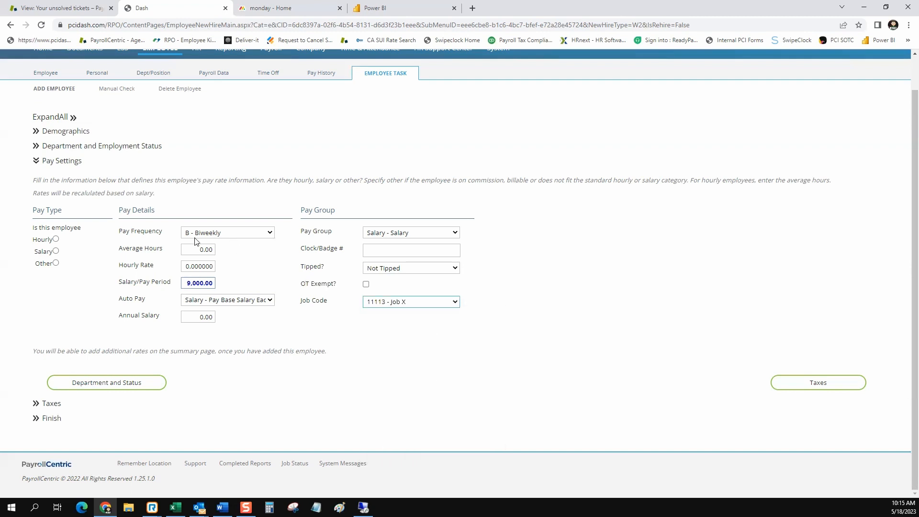
# Search Google for 'form w4 2023' in a new tab and open the IRS fw4.pdf result.
pyautogui.click(816, 386)
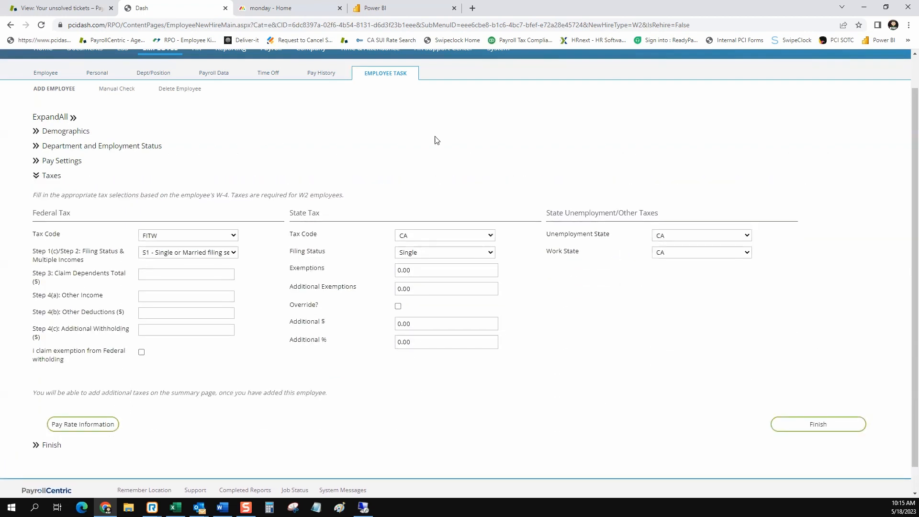
pyautogui.click(473, 8)
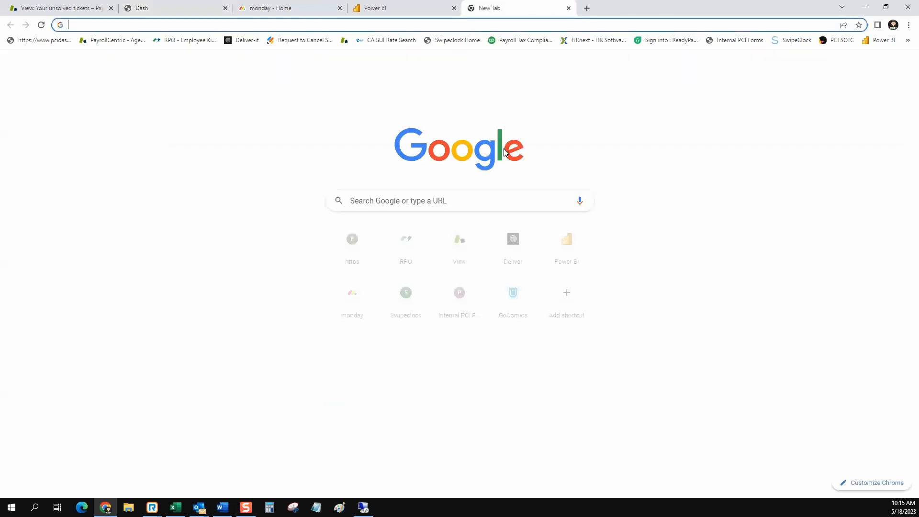
pyautogui.write('form')
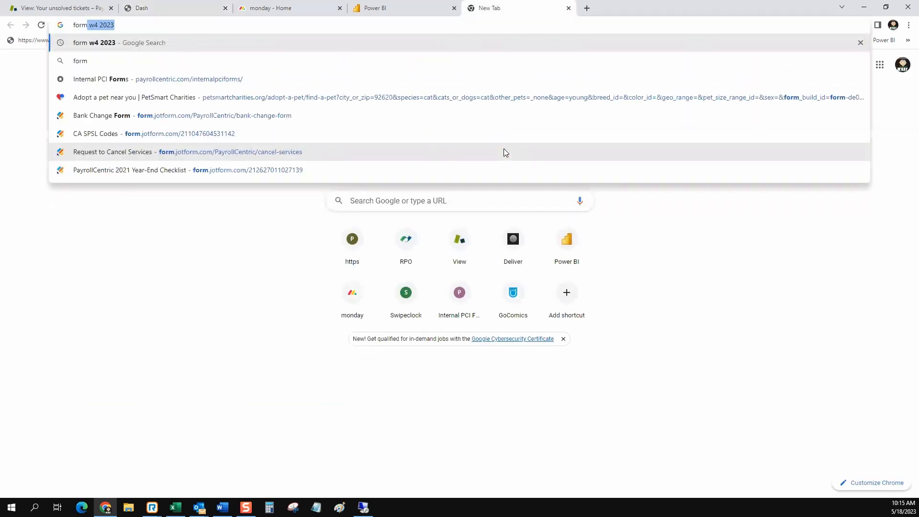
pyautogui.press('Return')
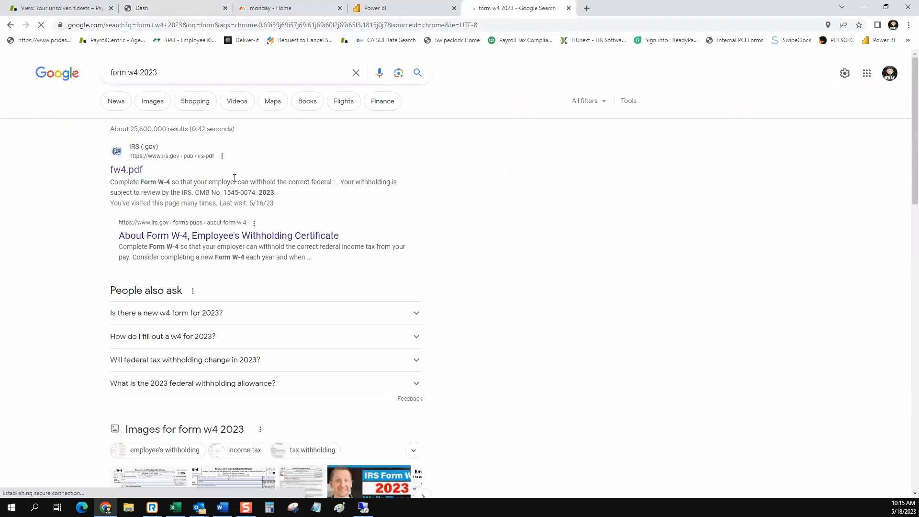
pyautogui.click(124, 171)
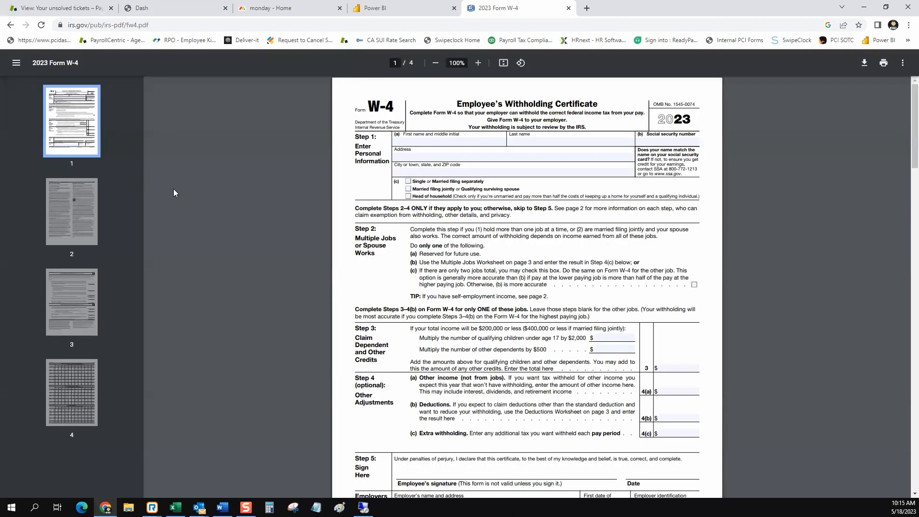
# Read through W-4 Step 2 items (a), (b) and (c) and the Multiple Jobs Worksheet reference.
pyautogui.scroll(4, 488, 130)
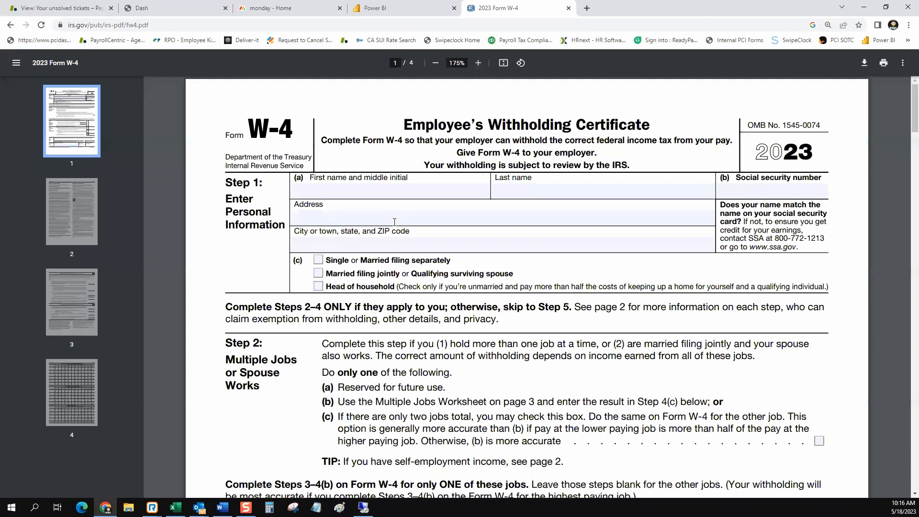
pyautogui.scroll(-4, 394, 222)
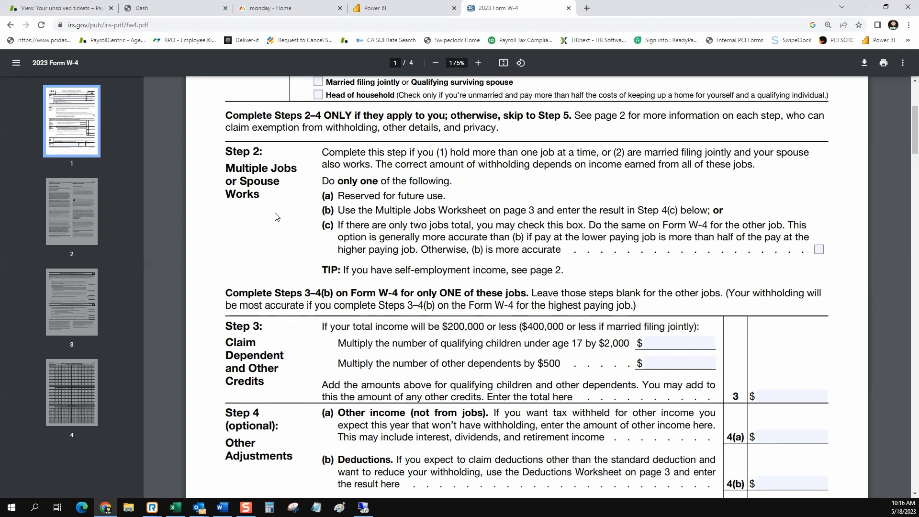
pyautogui.moveTo(263, 193); pyautogui.dragTo(225, 157)
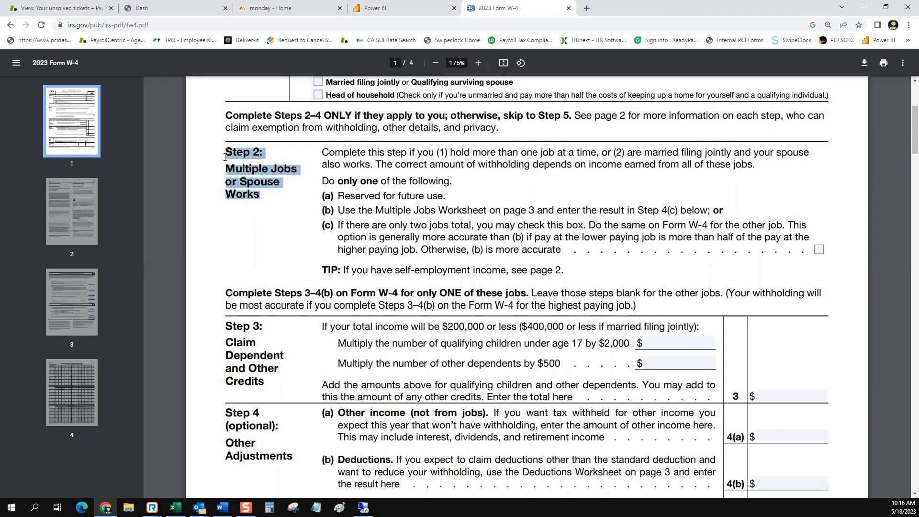
pyautogui.click(521, 189)
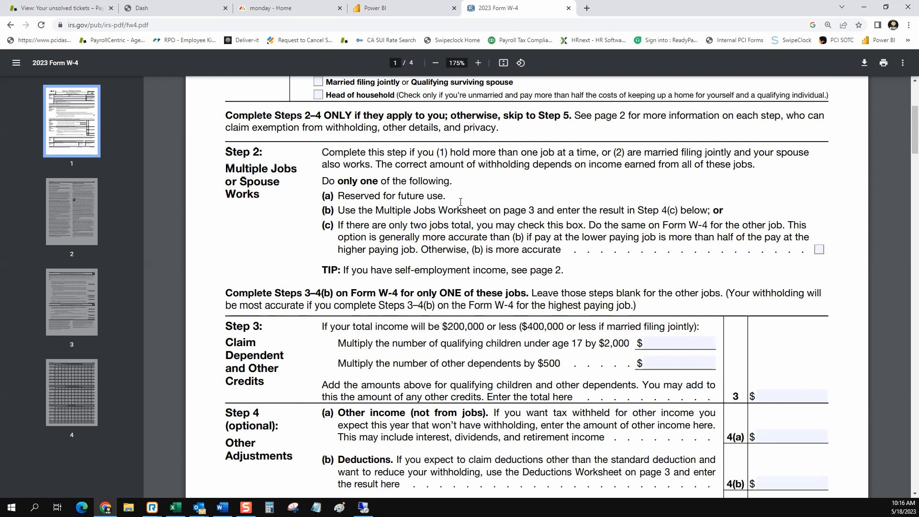
pyautogui.moveTo(445, 197); pyautogui.dragTo(343, 199)
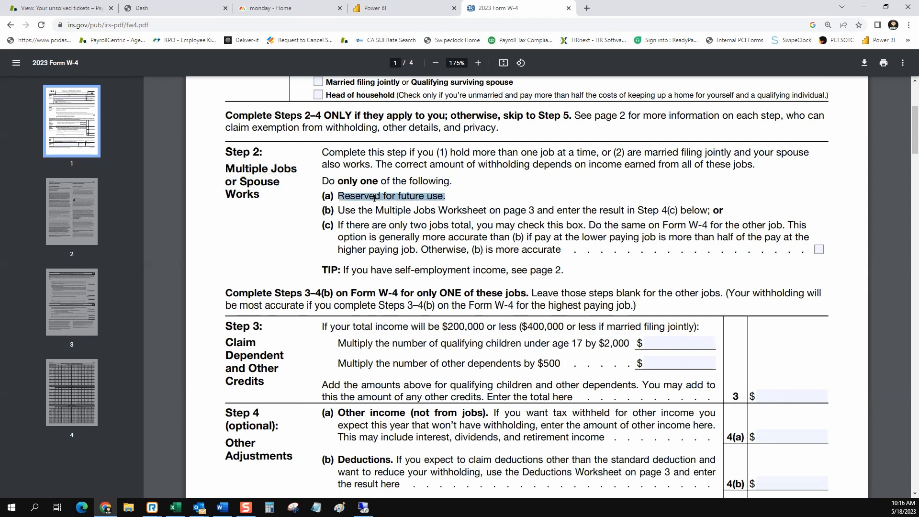
pyautogui.click(428, 207)
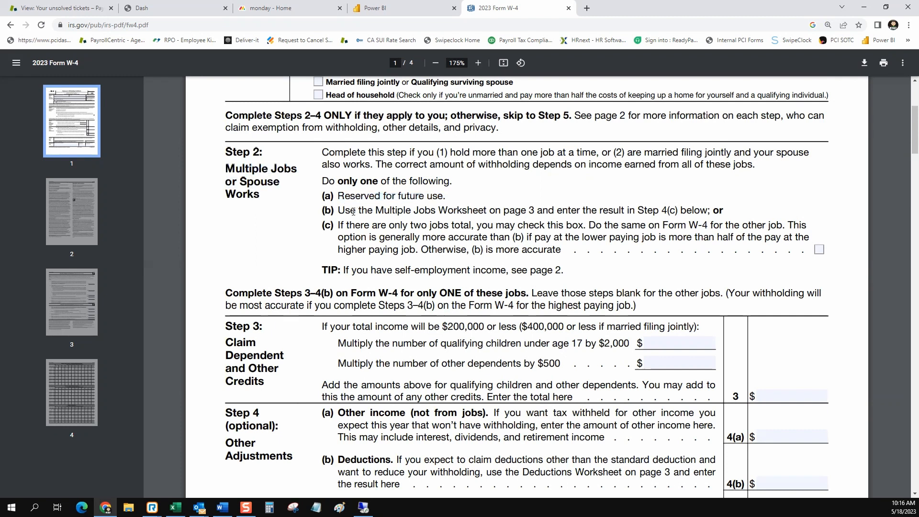
pyautogui.moveTo(337, 210); pyautogui.dragTo(708, 204)
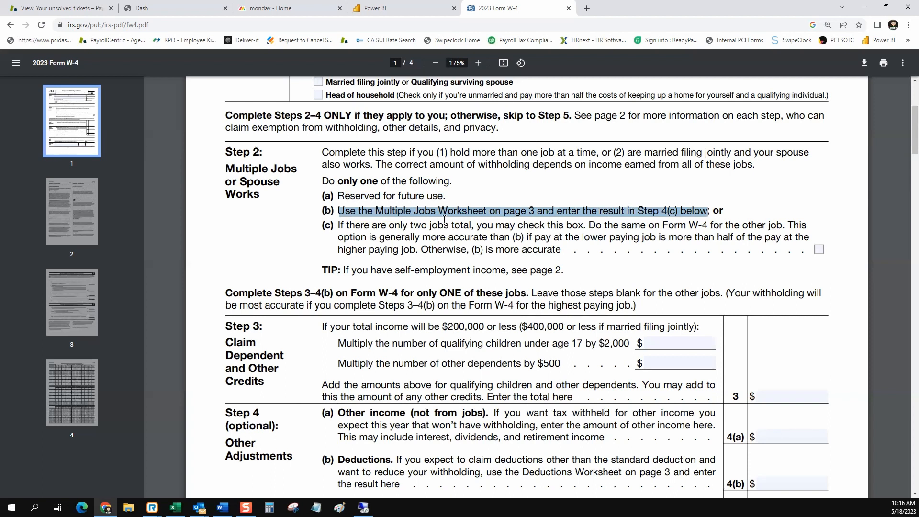
pyautogui.click(356, 235)
pyautogui.moveTo(340, 226); pyautogui.dragTo(559, 250)
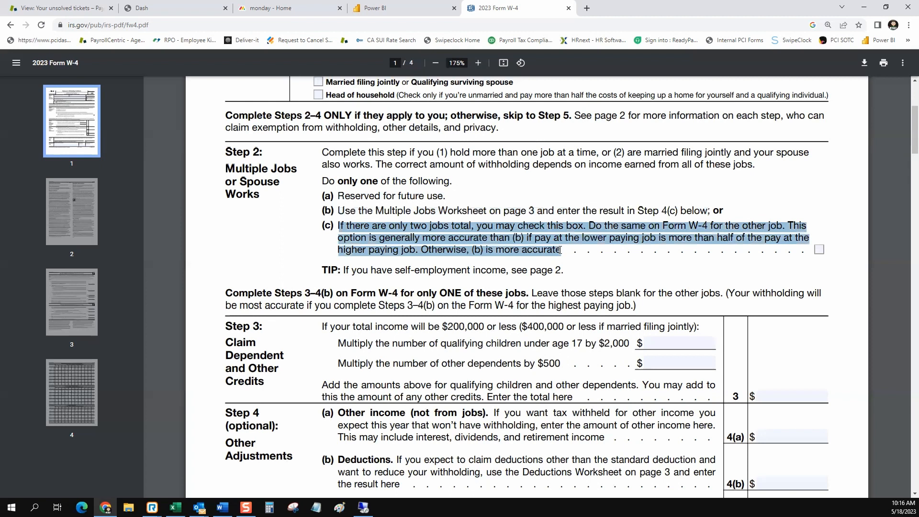
pyautogui.click(820, 250)
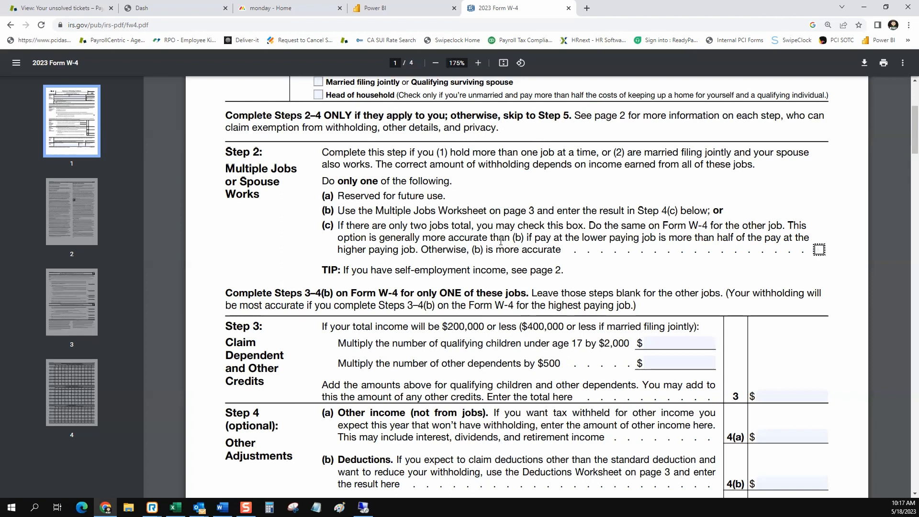
pyautogui.moveTo(383, 211); pyautogui.dragTo(495, 212)
# Review page 3's worksheet line 4 and page 4's withholding tables, ending on page 2.
pyautogui.click(66, 308)
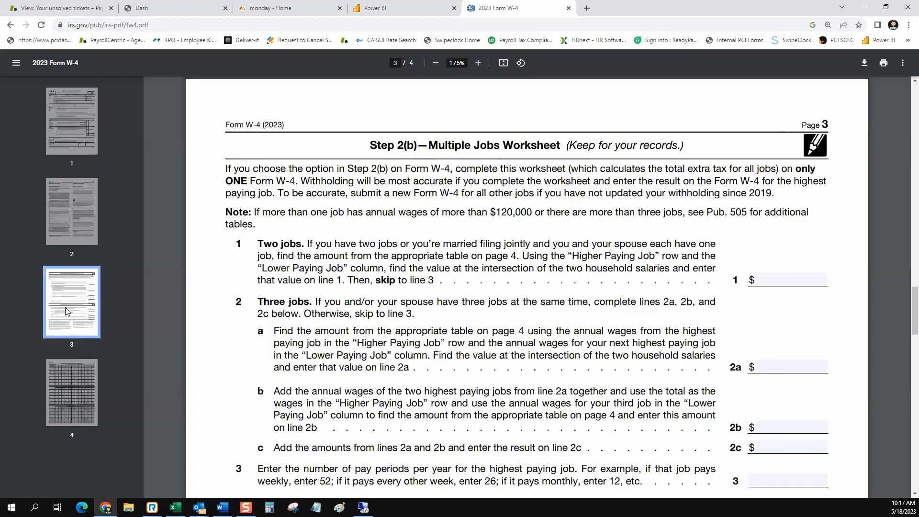
pyautogui.scroll(-2, 359, 230)
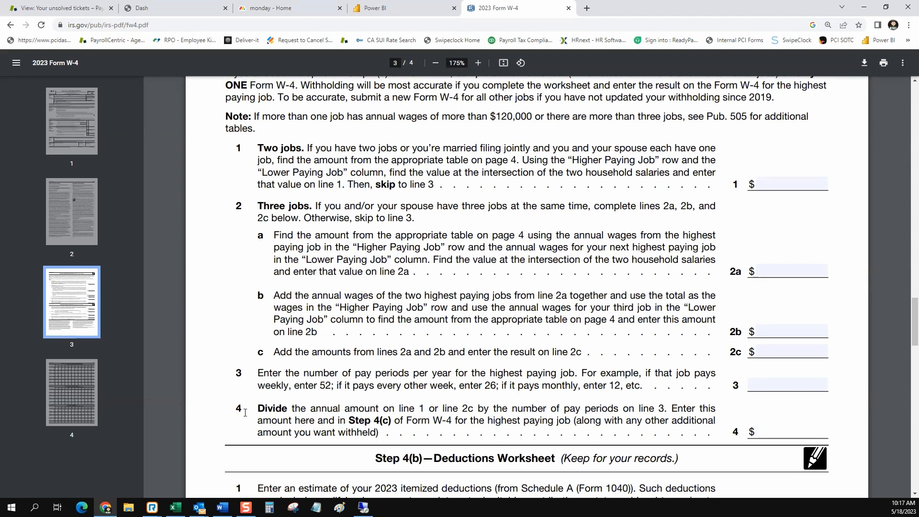
pyautogui.moveTo(237, 407); pyautogui.dragTo(242, 408)
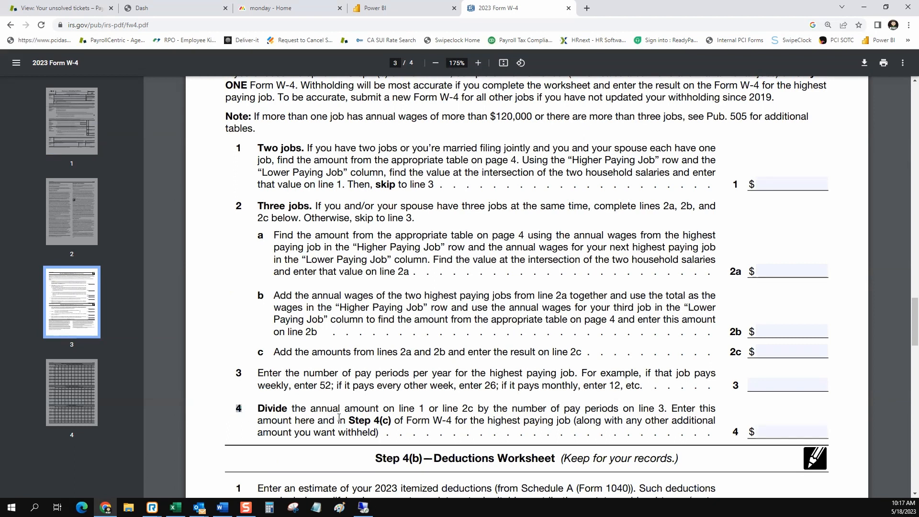
pyautogui.moveTo(341, 420); pyautogui.dragTo(400, 421)
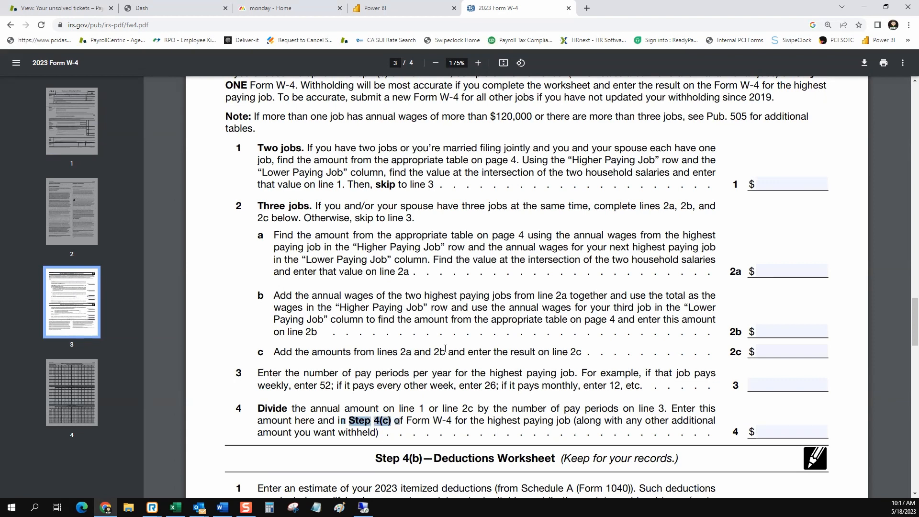
pyautogui.click(72, 393)
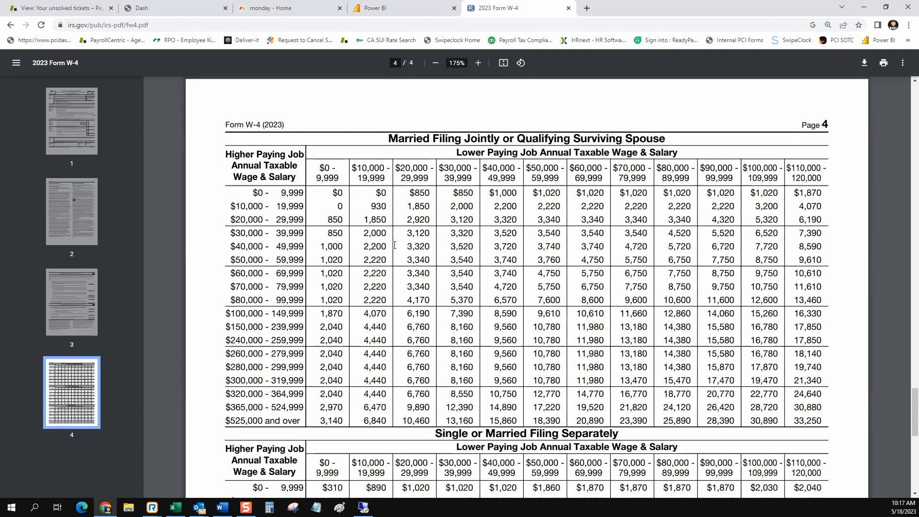
pyautogui.click(76, 203)
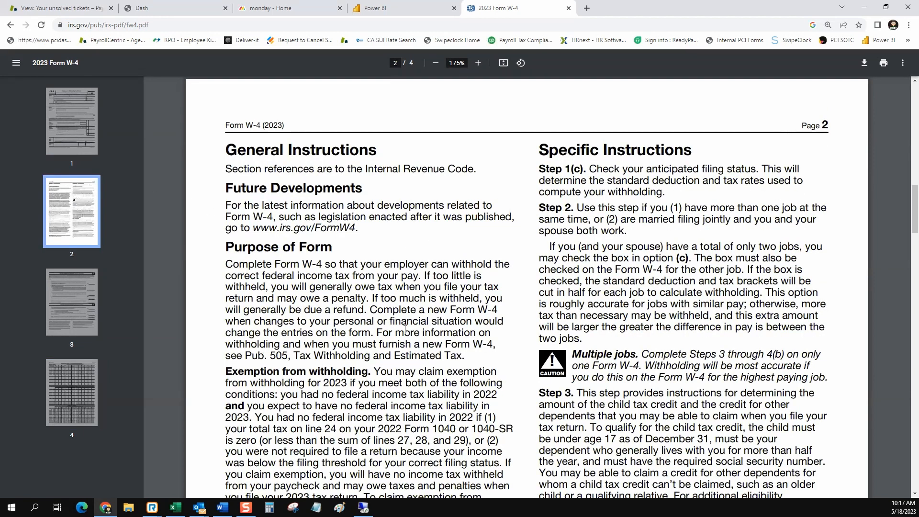
# Review page 1's Step 1 name, address, city/state/ZIP and Social security number fields.
pyautogui.click(83, 125)
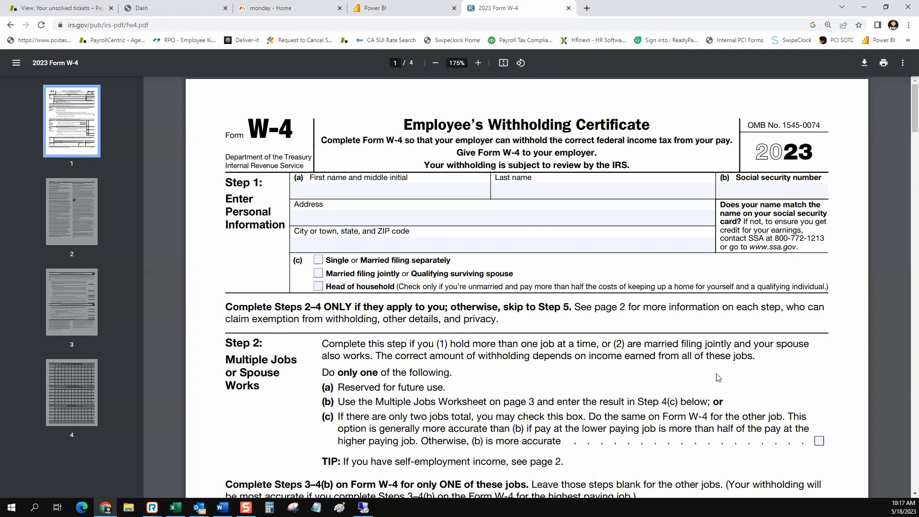
pyautogui.click(373, 194)
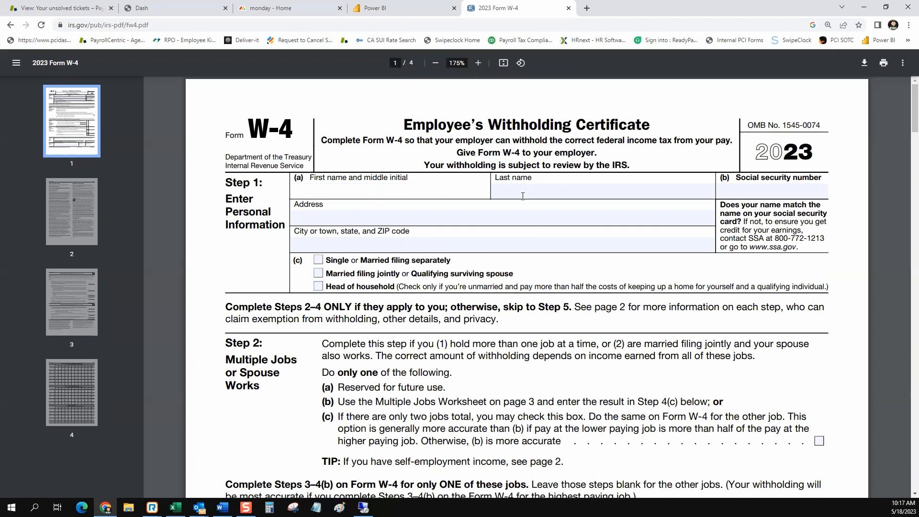
pyautogui.click(387, 214)
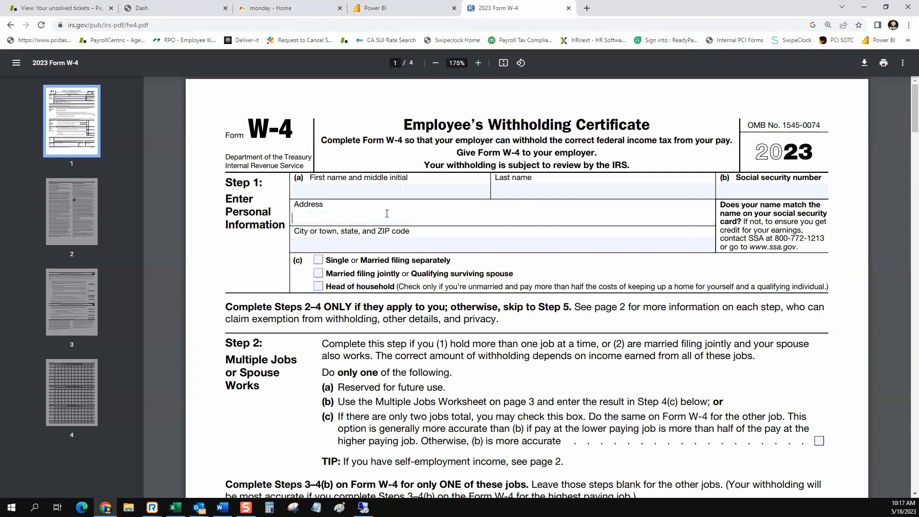
pyautogui.click(394, 244)
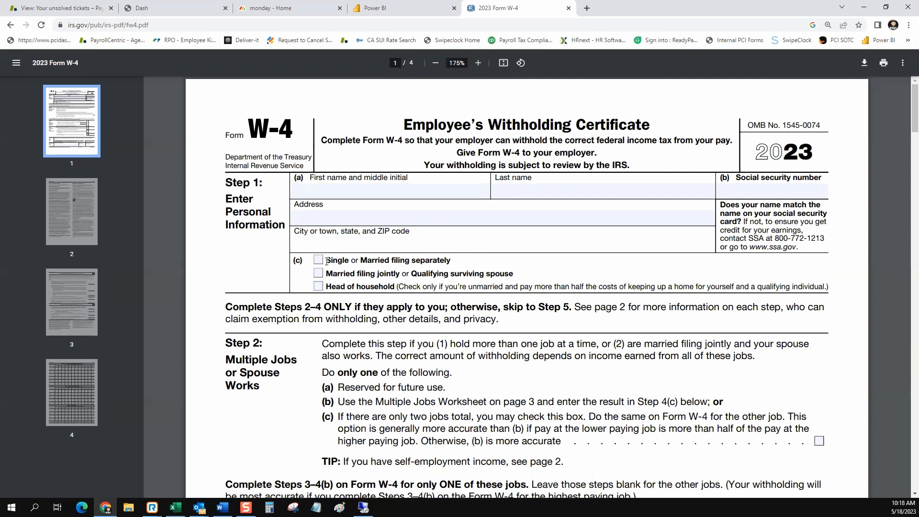
pyautogui.moveTo(735, 179); pyautogui.dragTo(823, 178)
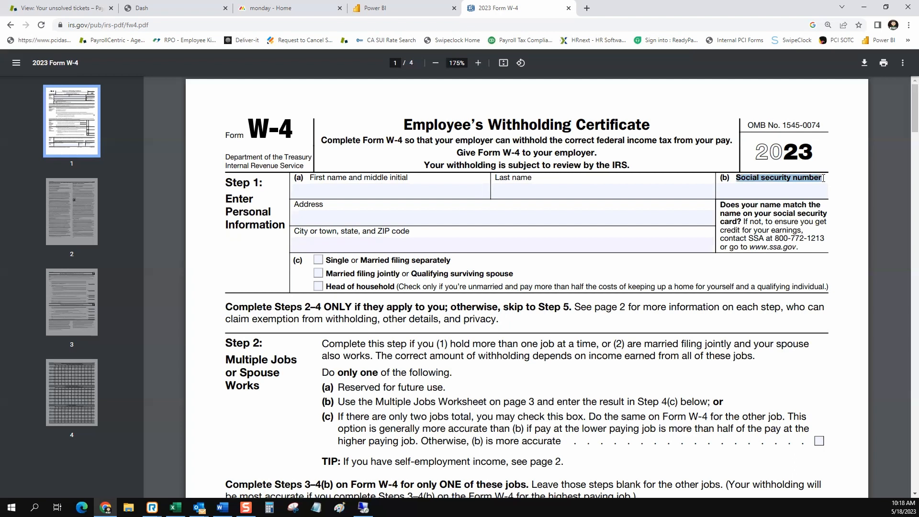
pyautogui.click(782, 190)
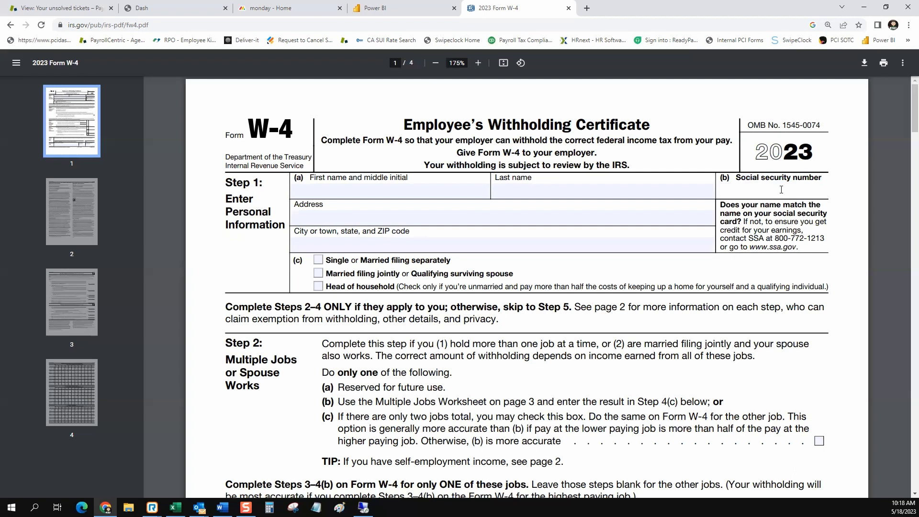
# Review the Step 2(a) reserved line and the Step 2(c) checkbox.
pyautogui.scroll(-5, 372, 259)
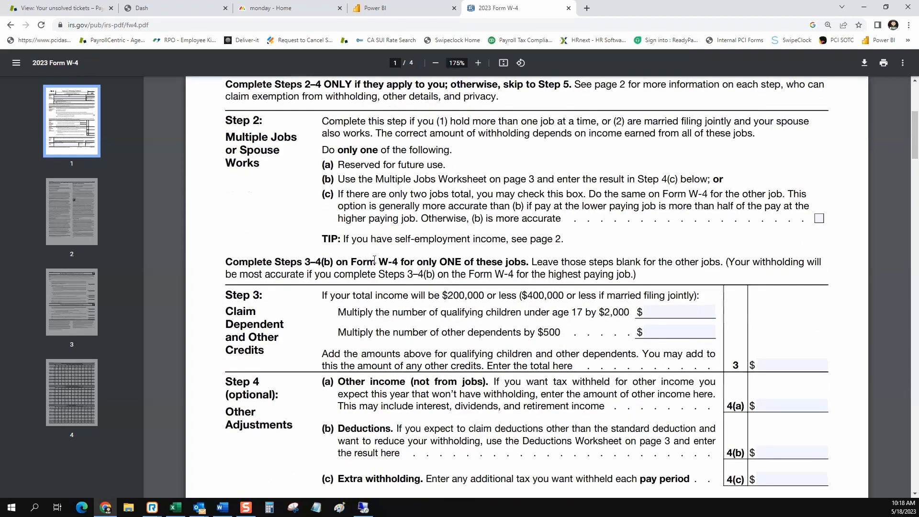
pyautogui.moveTo(338, 146); pyautogui.dragTo(377, 149)
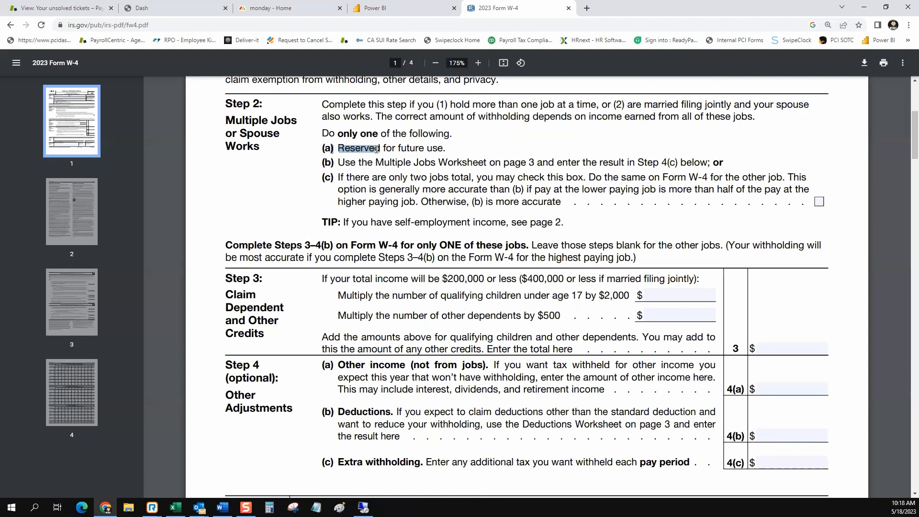
pyautogui.click(819, 203)
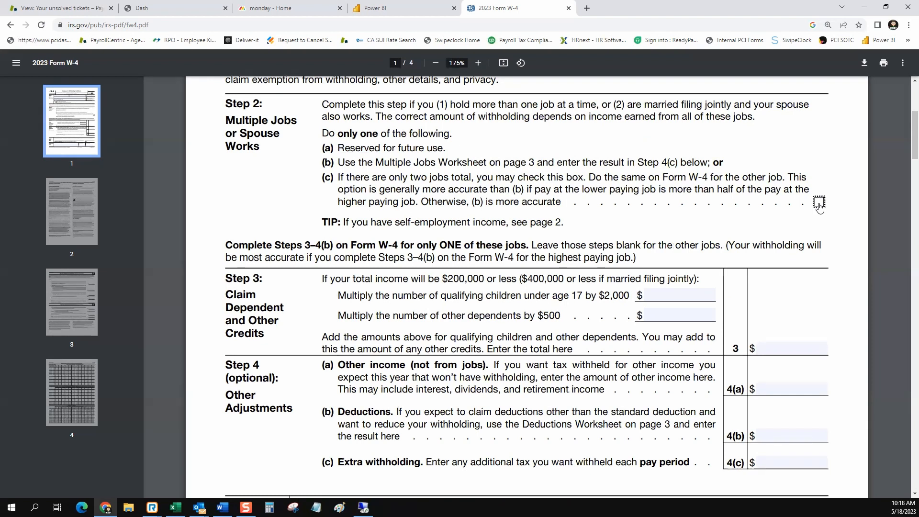
pyautogui.scroll(-2, 458, 238)
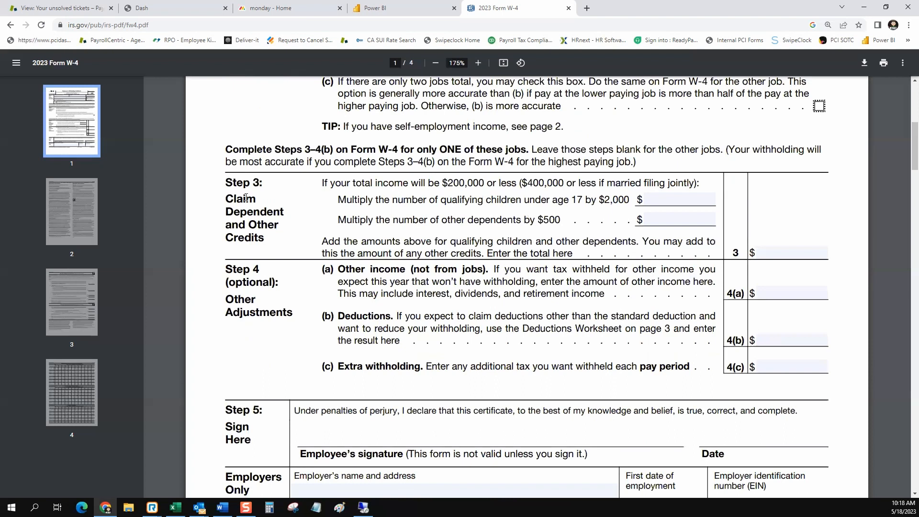
pyautogui.moveTo(226, 182); pyautogui.dragTo(245, 183)
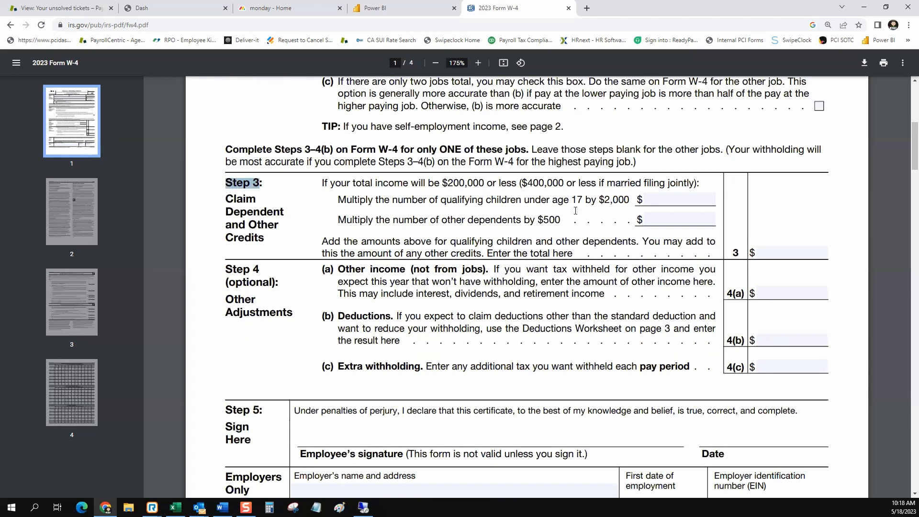
pyautogui.click(673, 200)
pyautogui.click(788, 254)
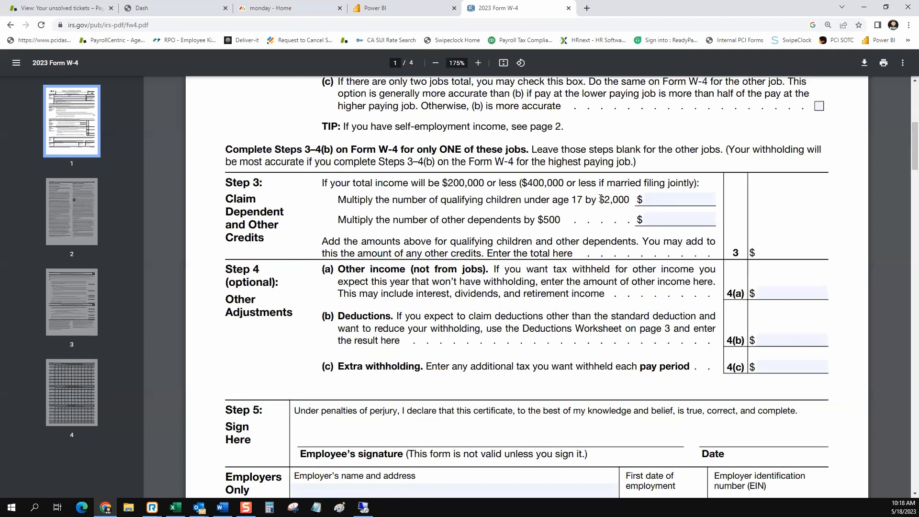
pyautogui.moveTo(600, 199); pyautogui.dragTo(629, 199)
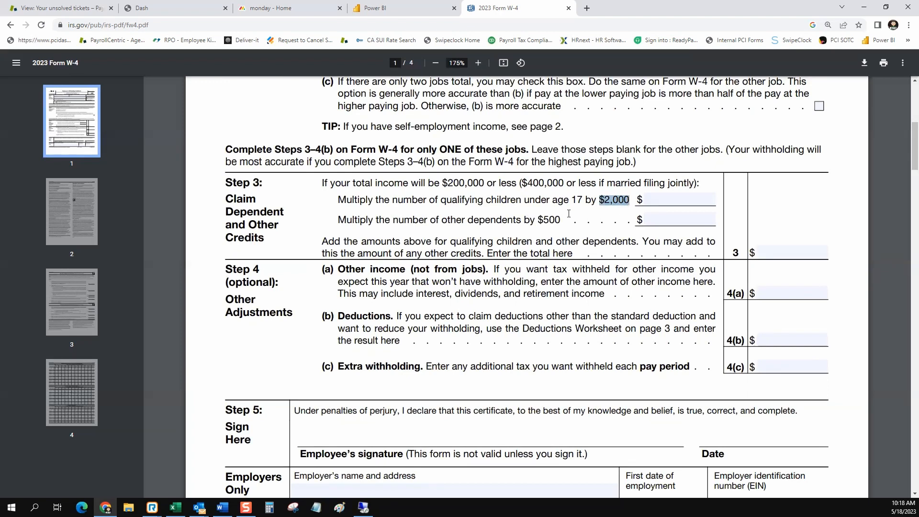
pyautogui.moveTo(539, 219); pyautogui.dragTo(561, 220)
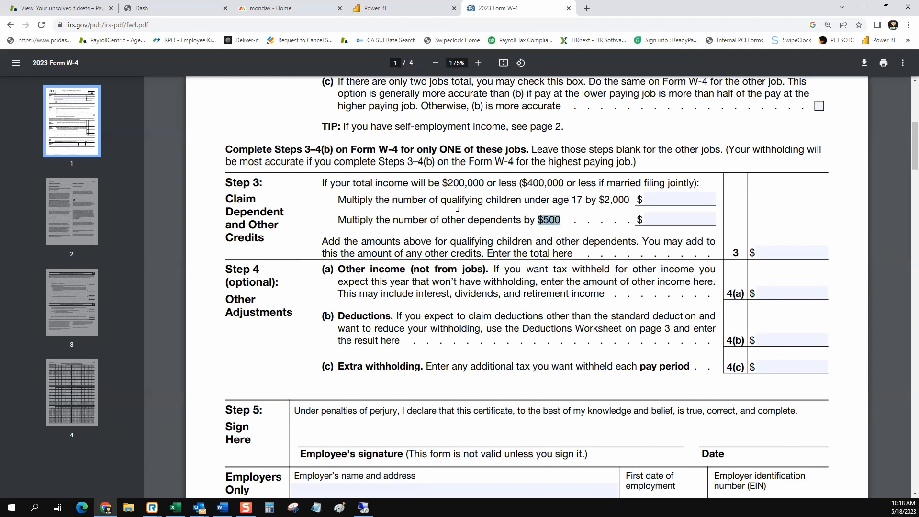
pyautogui.click(313, 304)
pyautogui.moveTo(326, 269); pyautogui.dragTo(482, 271)
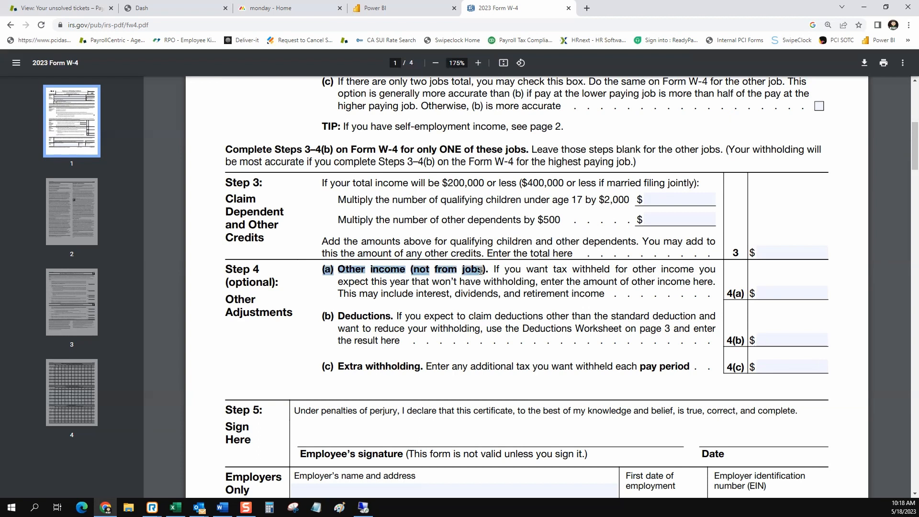
pyautogui.click(416, 293)
pyautogui.moveTo(416, 294); pyautogui.dragTo(604, 296)
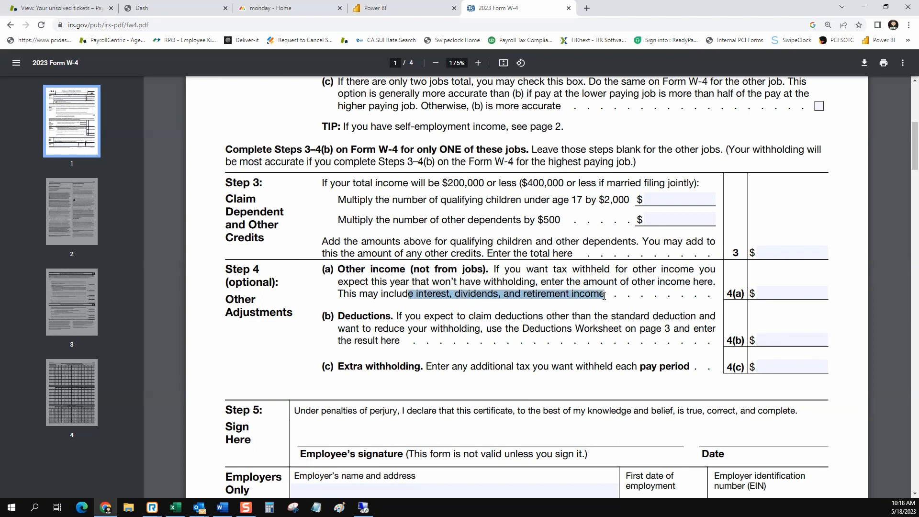
pyautogui.click(339, 316)
pyautogui.moveTo(339, 317); pyautogui.dragTo(677, 320)
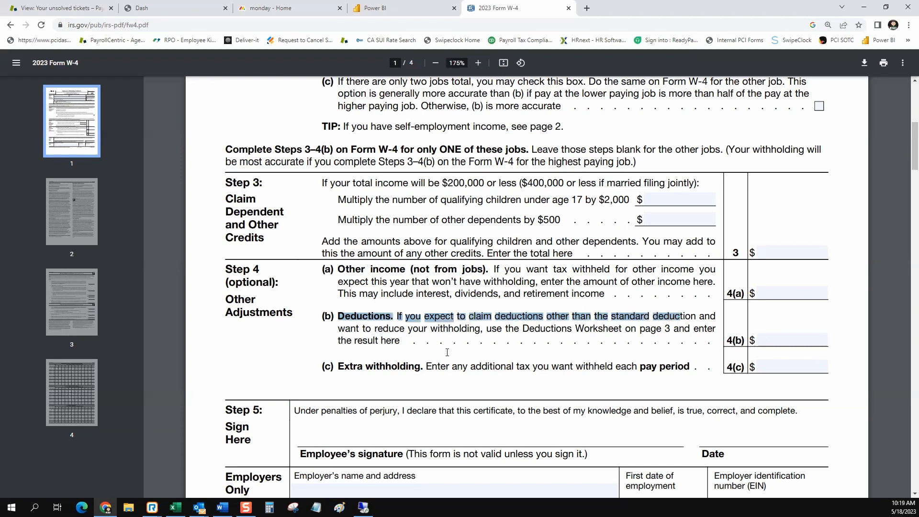
pyautogui.moveTo(339, 367); pyautogui.dragTo(417, 363)
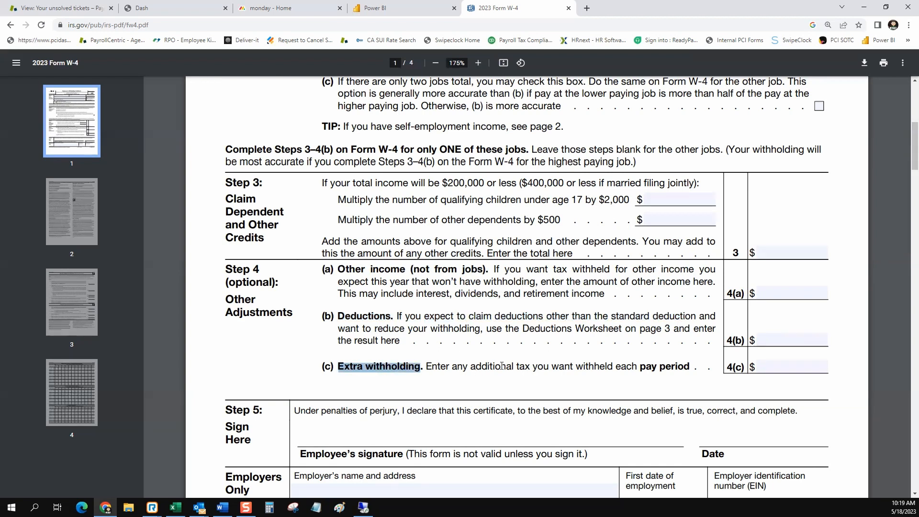
pyautogui.click(782, 369)
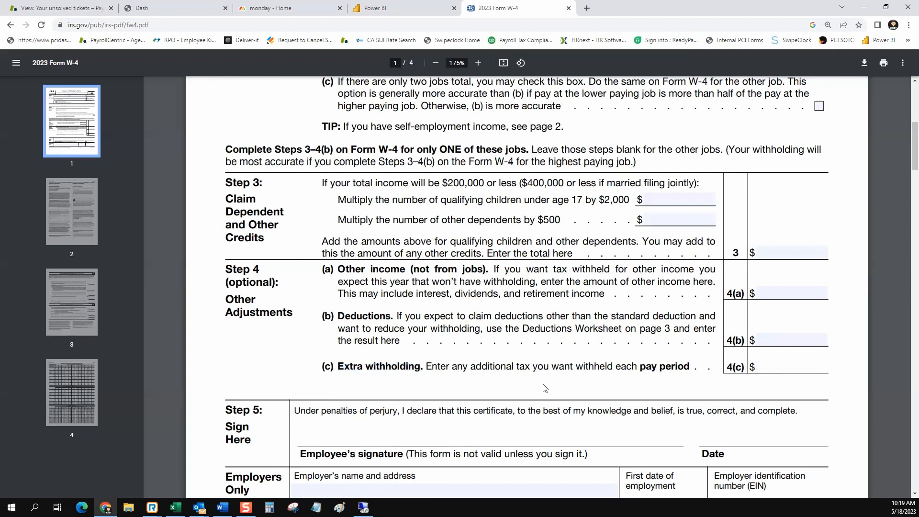
pyautogui.scroll(-1, 452, 371)
pyautogui.scroll(-4, 452, 371)
pyautogui.scroll(4, 335, 316)
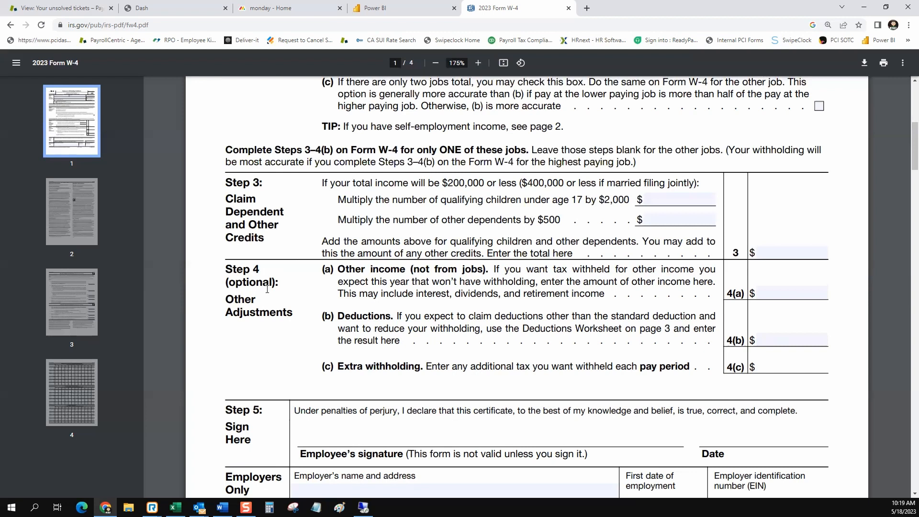
pyautogui.moveTo(284, 286); pyautogui.dragTo(229, 283)
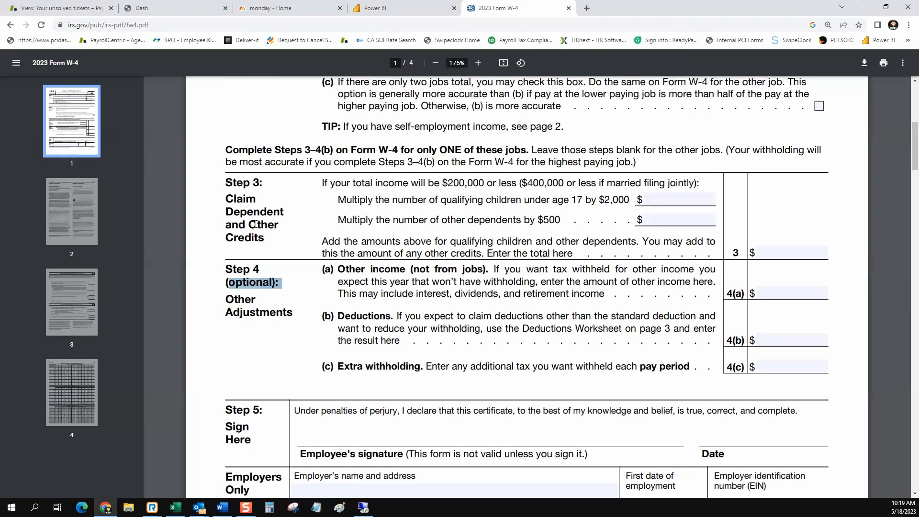
pyautogui.scroll(7, 257, 224)
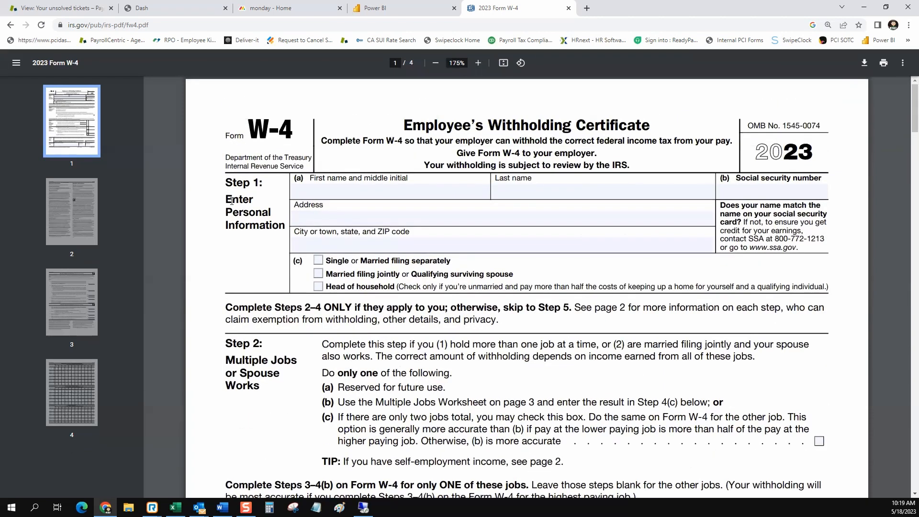
pyautogui.scroll(-3, 237, 204)
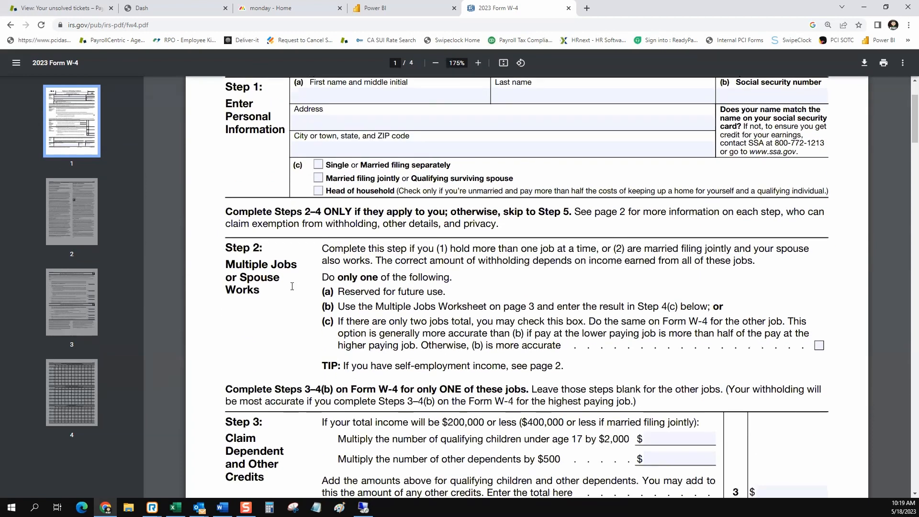
pyautogui.scroll(-3, 224, 293)
pyautogui.scroll(-4, 225, 293)
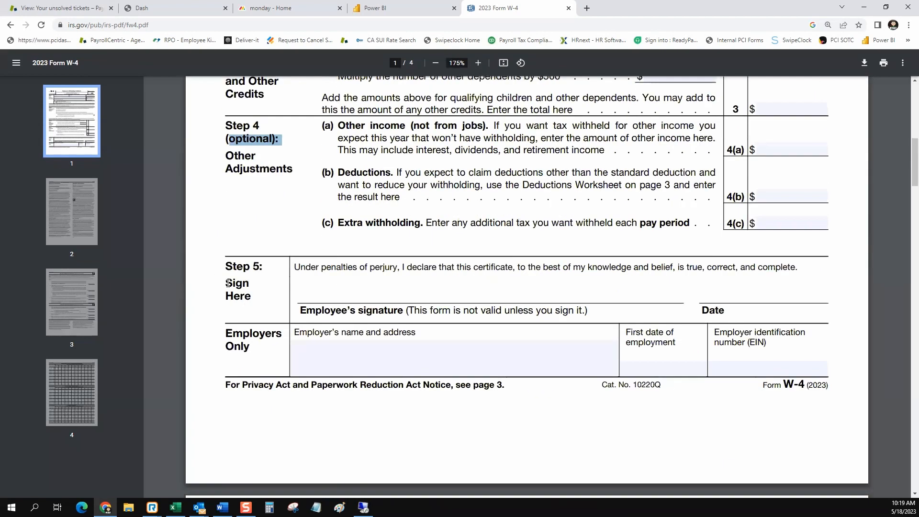
pyautogui.click(358, 296)
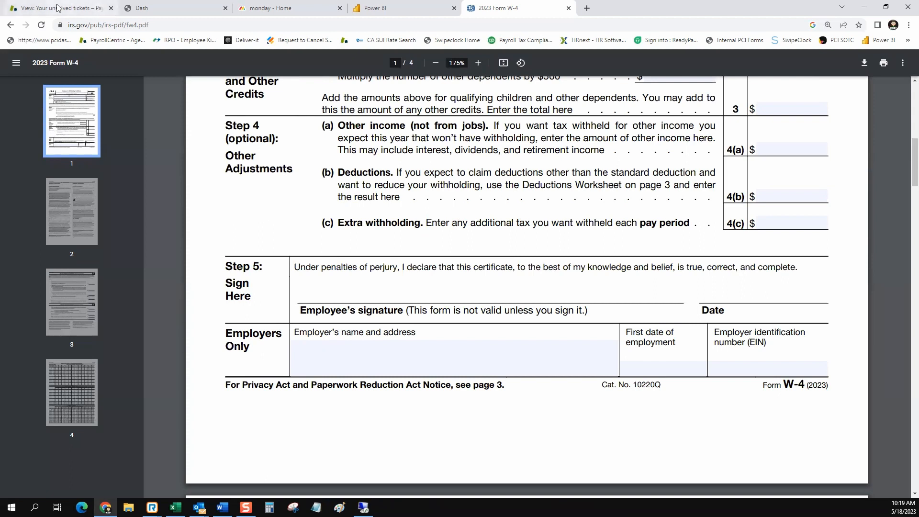
# Tick the W-4 Step 2(c) two-jobs box after viewing the federal filing status options.
pyautogui.click(179, 8)
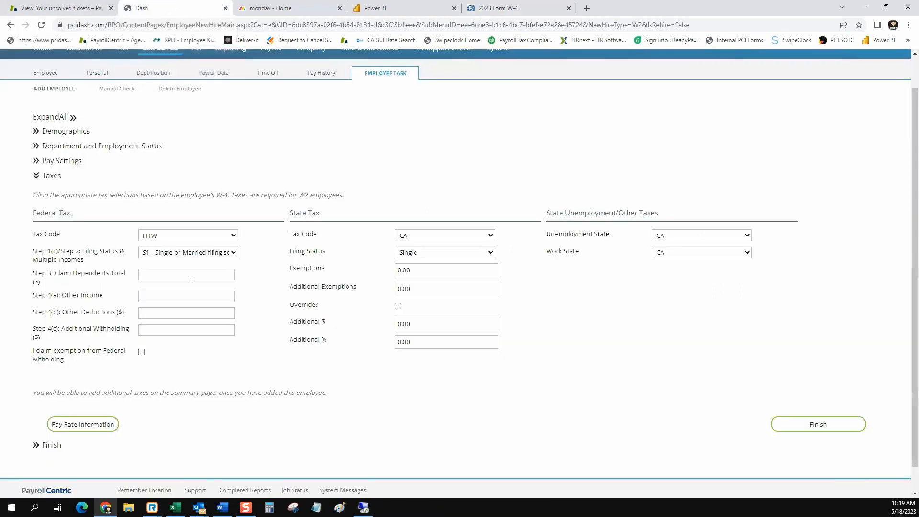
pyautogui.moveTo(95, 263); pyautogui.dragTo(33, 252)
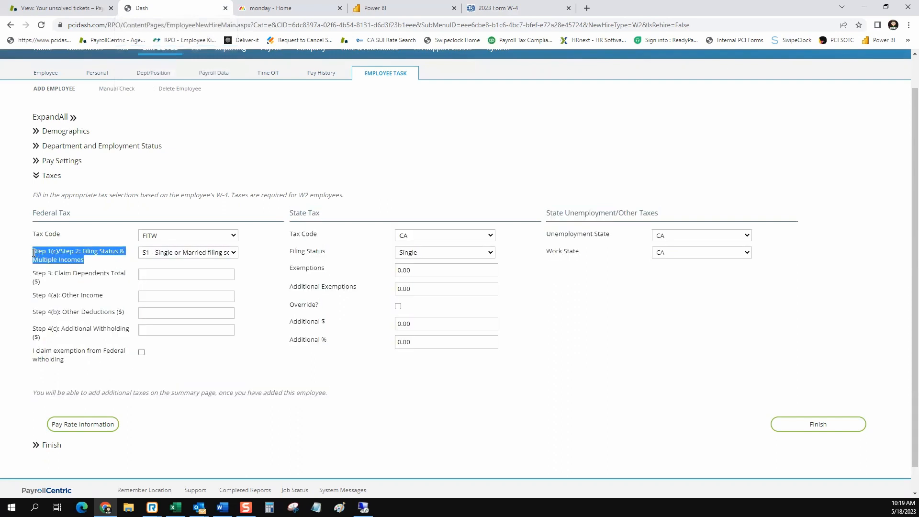
pyautogui.click(234, 254)
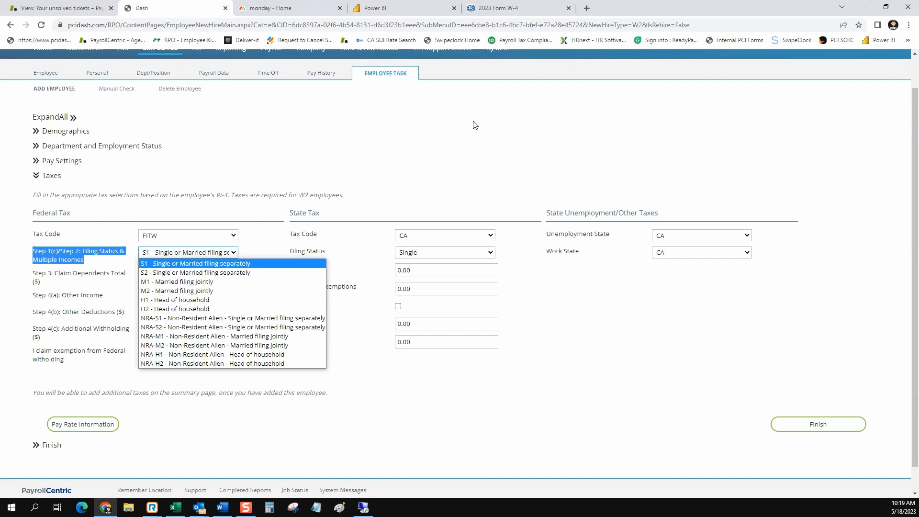
pyautogui.click(501, 8)
pyautogui.scroll(6, 564, 181)
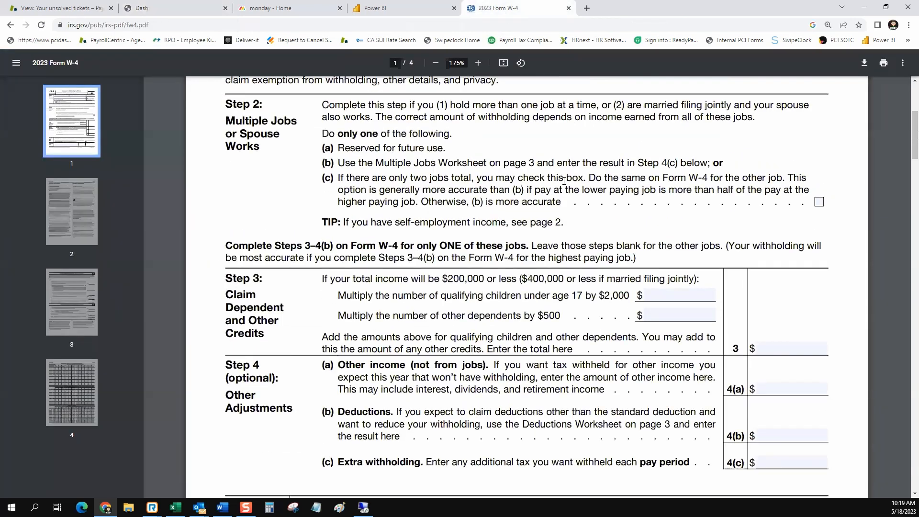
pyautogui.click(819, 345)
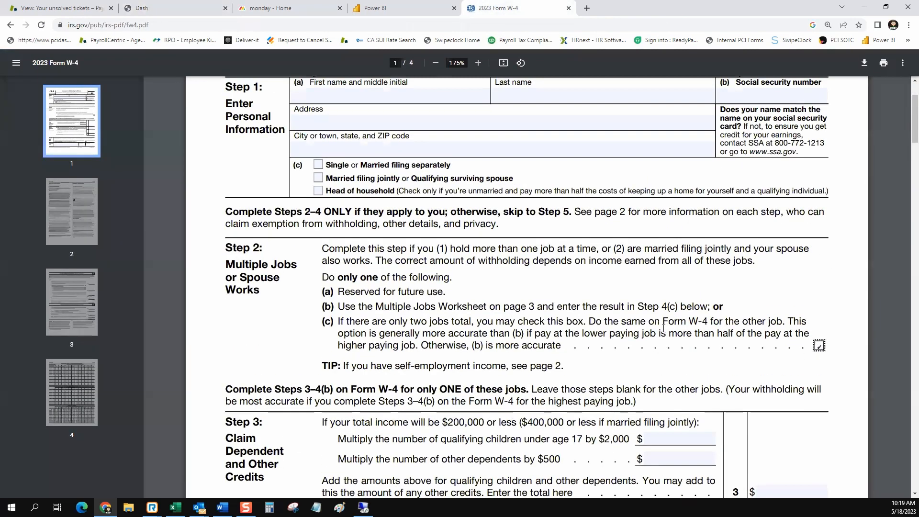
pyautogui.scroll(-1, 498, 182)
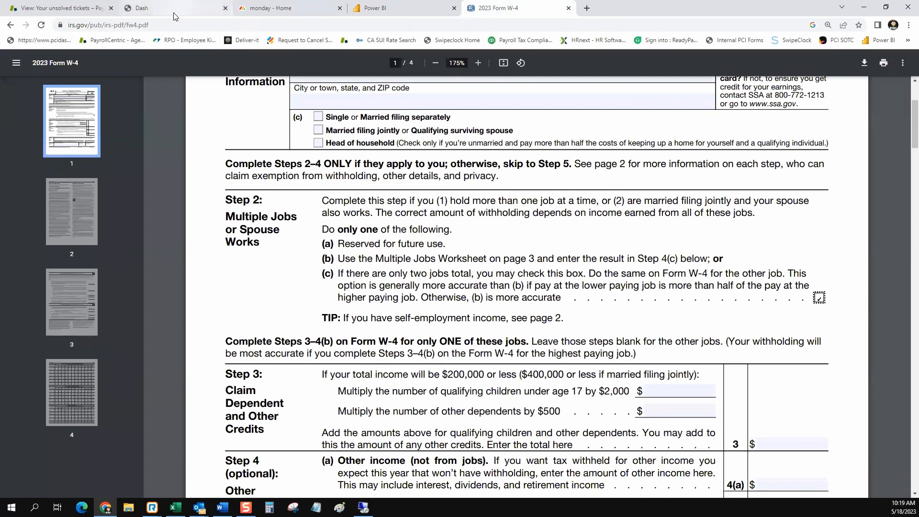
# Keep S1 as federal filing status and leave Steps 3 through 4(c) amounts blank.
pyautogui.click(180, 10)
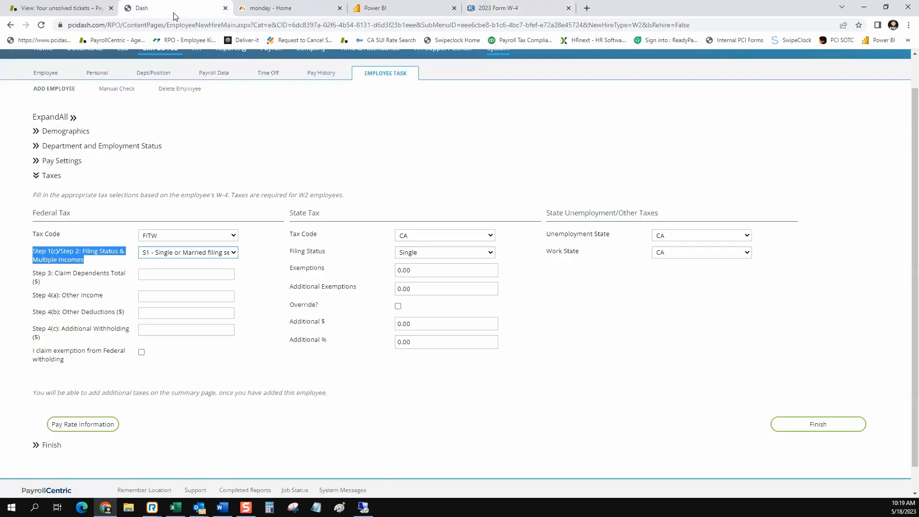
pyautogui.click(235, 253)
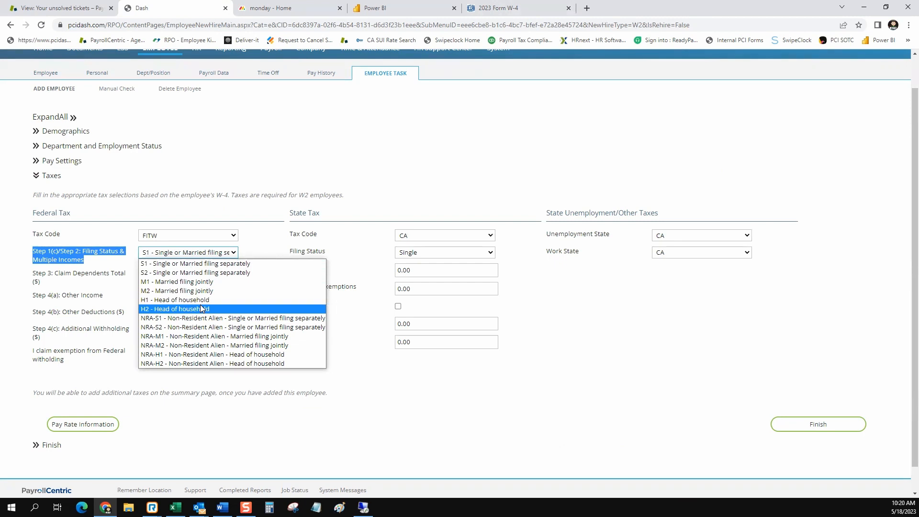
pyautogui.click(269, 229)
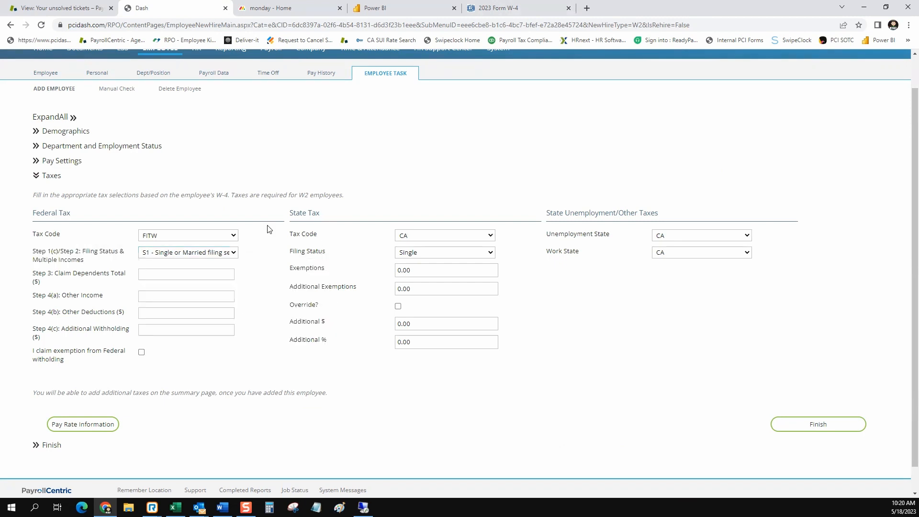
pyautogui.moveTo(35, 273); pyautogui.dragTo(129, 328)
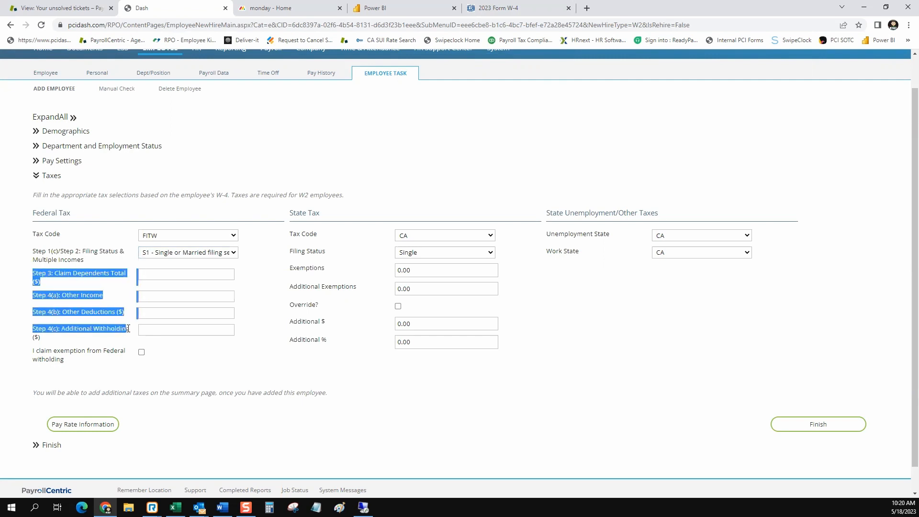
pyautogui.click(222, 274)
pyautogui.click(211, 300)
pyautogui.click(206, 314)
pyautogui.click(204, 331)
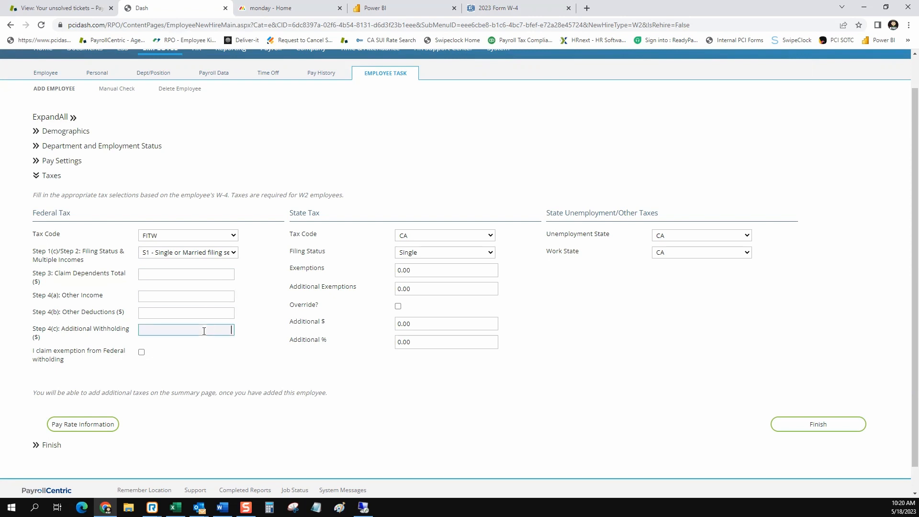
pyautogui.click(207, 276)
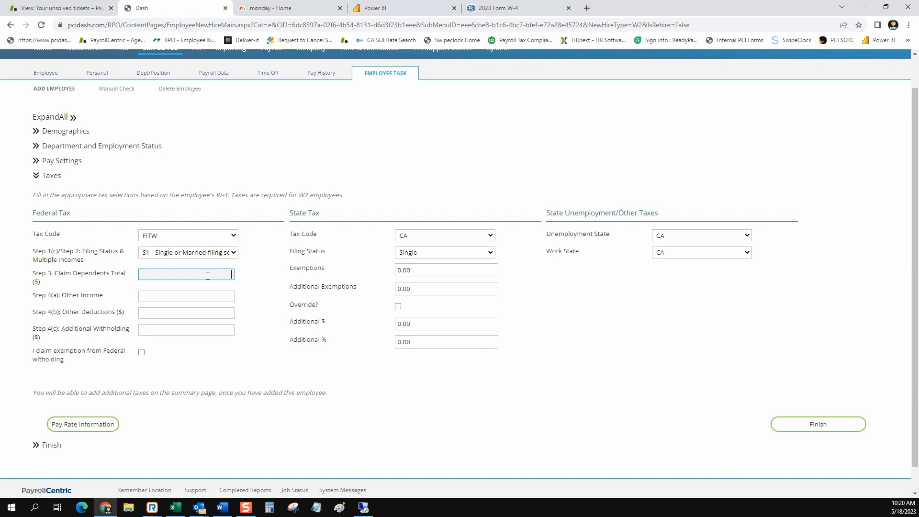
pyautogui.click(303, 272)
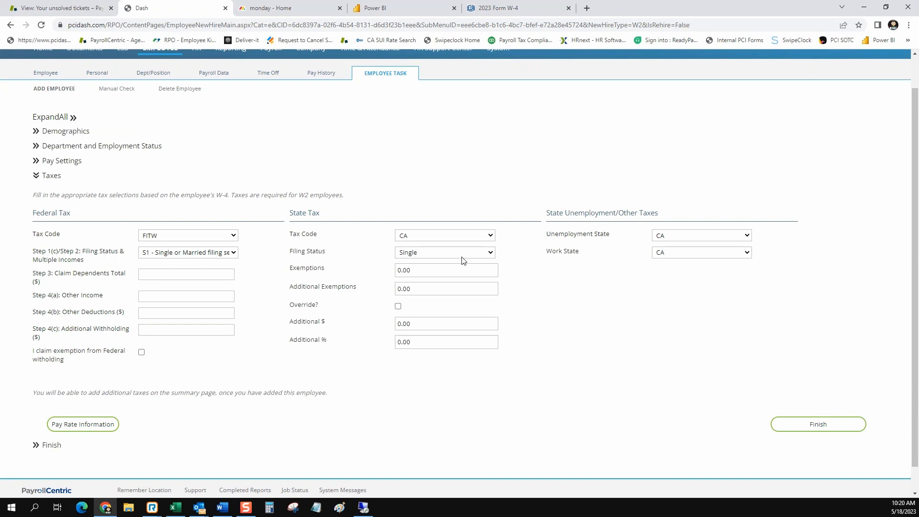
# Keep Single as state filing status with state exemptions at 0.00.
pyautogui.click(492, 254)
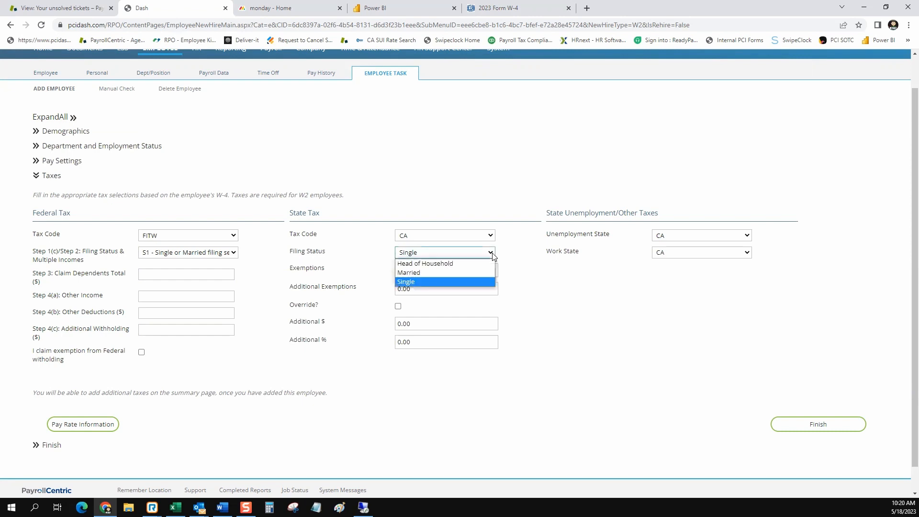
pyautogui.click(506, 271)
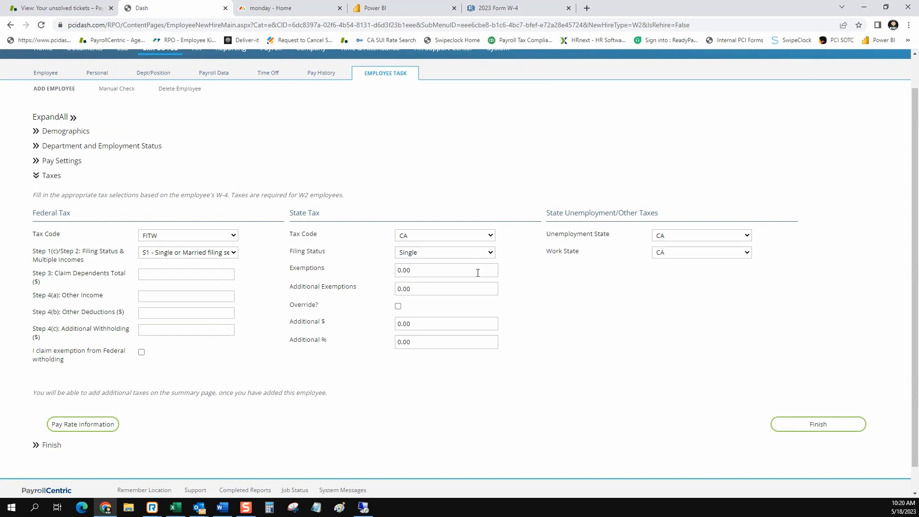
pyautogui.click(478, 273)
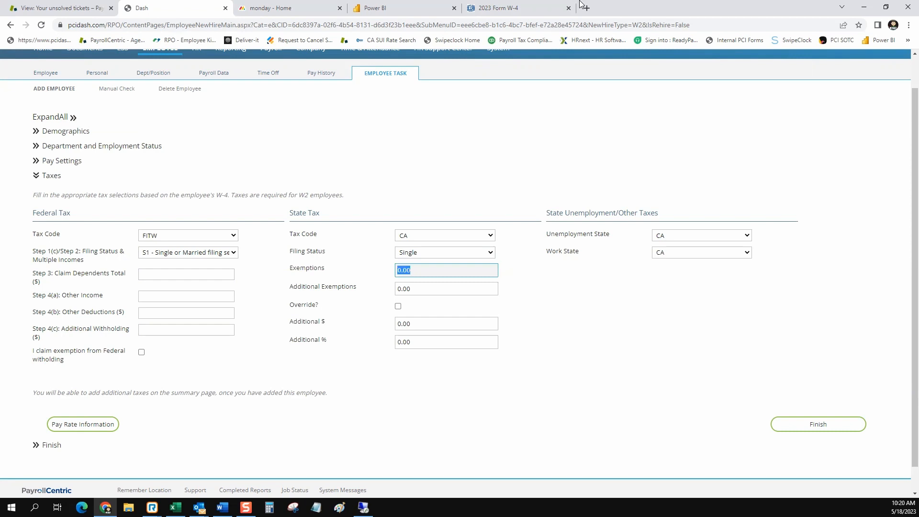
pyautogui.click(524, 13)
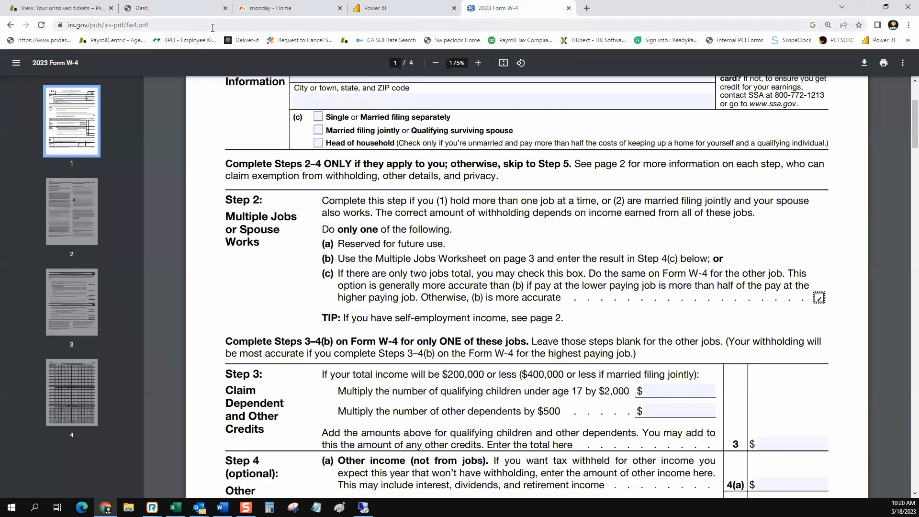
# Run a Google search for 'california de4' from the address bar.
pyautogui.doubleClick(213, 26)
pyautogui.tripleClick(214, 26)
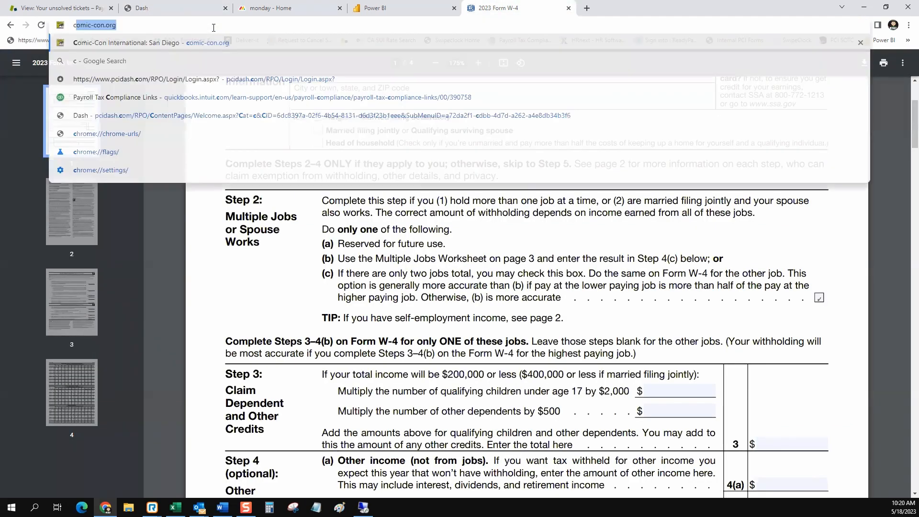
pyautogui.write('calirf')
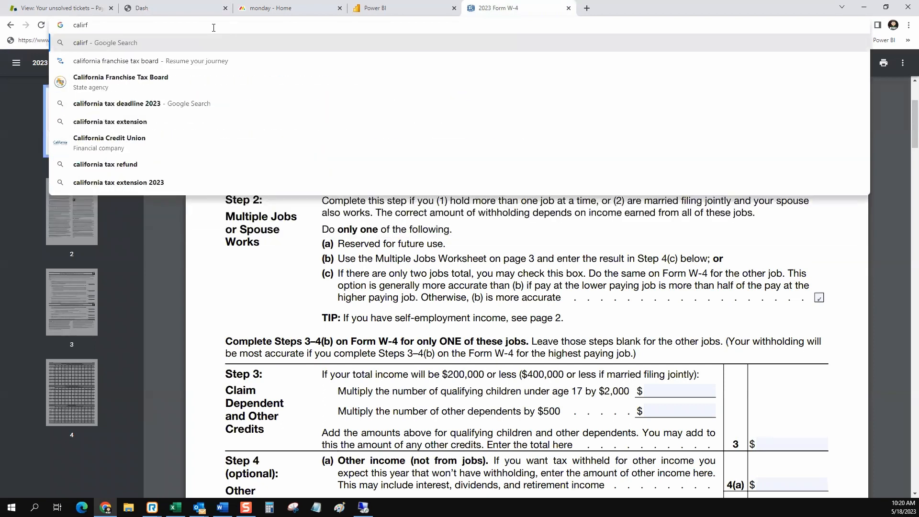
pyautogui.press('BackSpace')
pyautogui.press('BackSpace')
pyautogui.write('fopr')
pyautogui.press('BackSpace')
pyautogui.press('BackSpace')
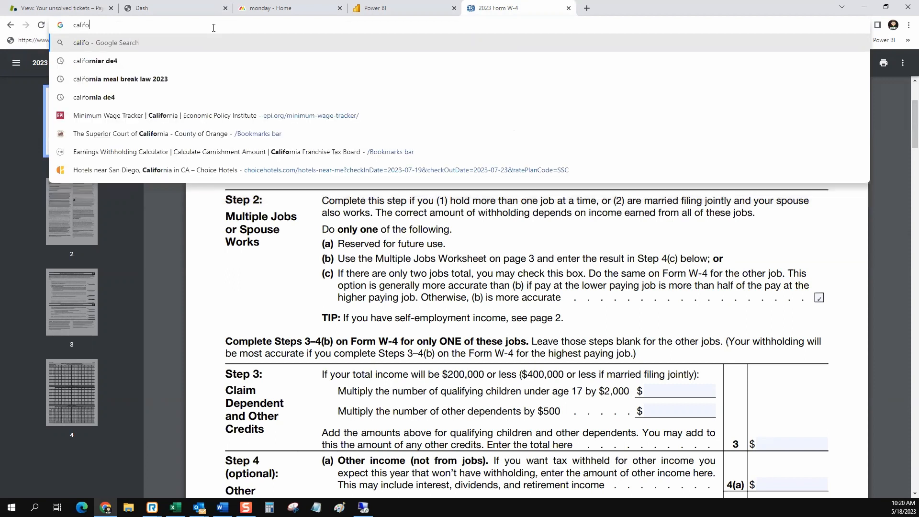
pyautogui.click(150, 60)
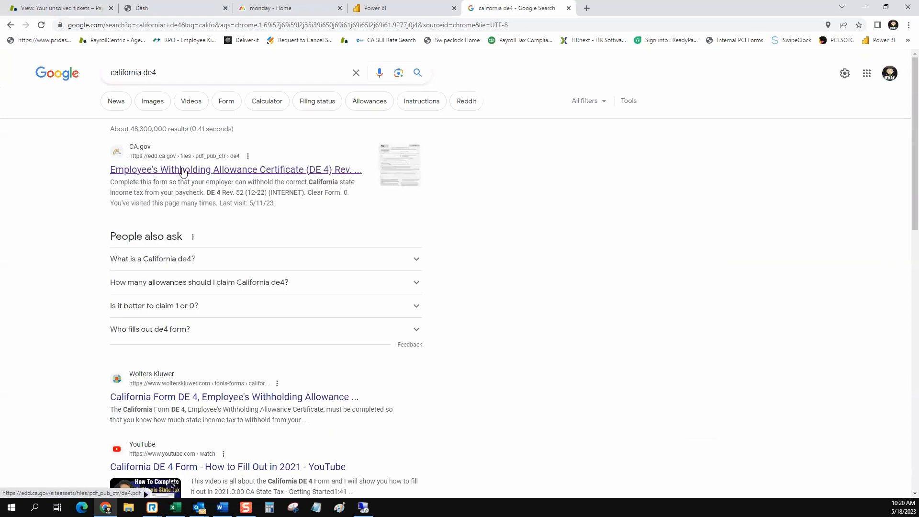
# Open the CA.gov DE 4 PDF at 150% and tick item 4, not subject to California withholding.
pyautogui.click(181, 169)
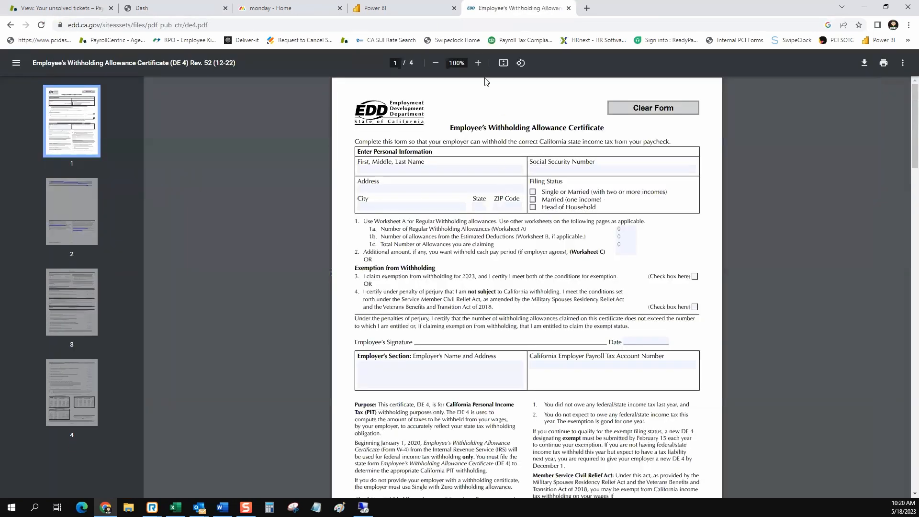
pyautogui.click(478, 62)
pyautogui.click(479, 63)
pyautogui.click(479, 63)
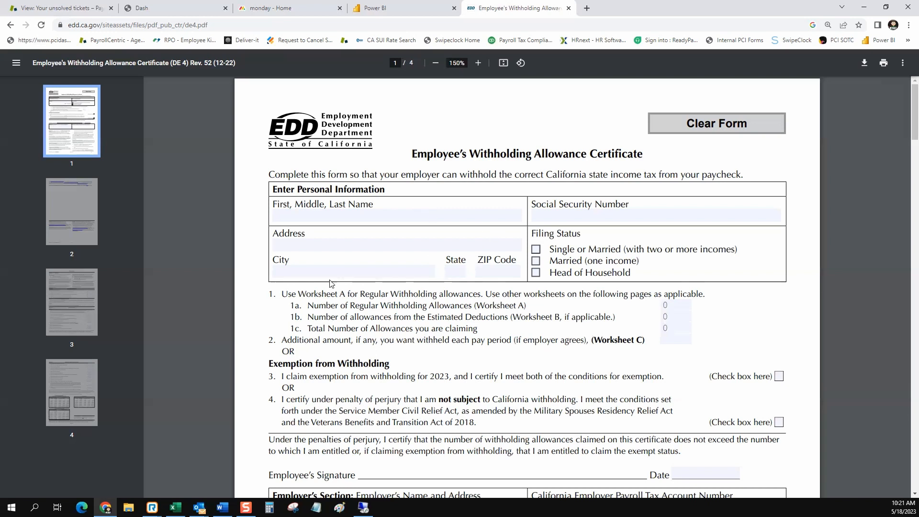
pyautogui.moveTo(272, 295); pyautogui.dragTo(772, 415)
pyautogui.click(780, 421)
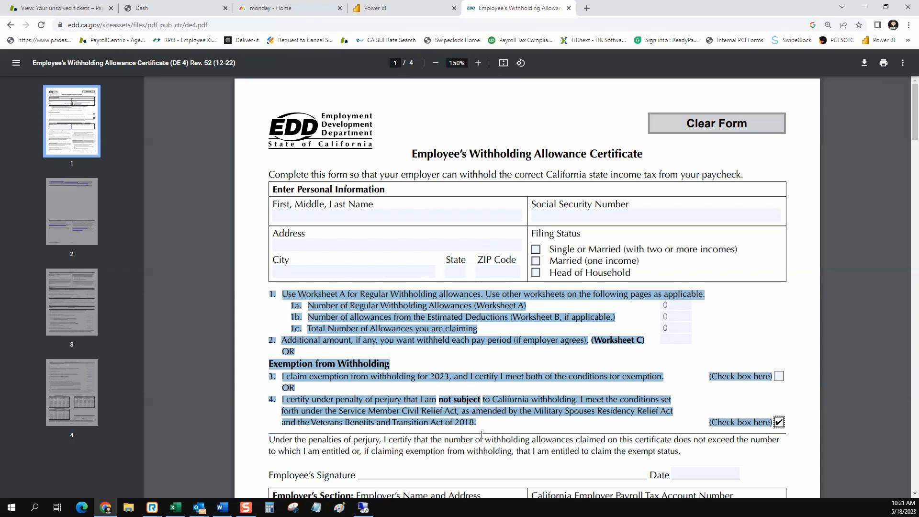
pyautogui.click(198, 14)
# Close the DE 4 form and go to the Finish summary, leaving the work email invitation off.
pyautogui.click(570, 9)
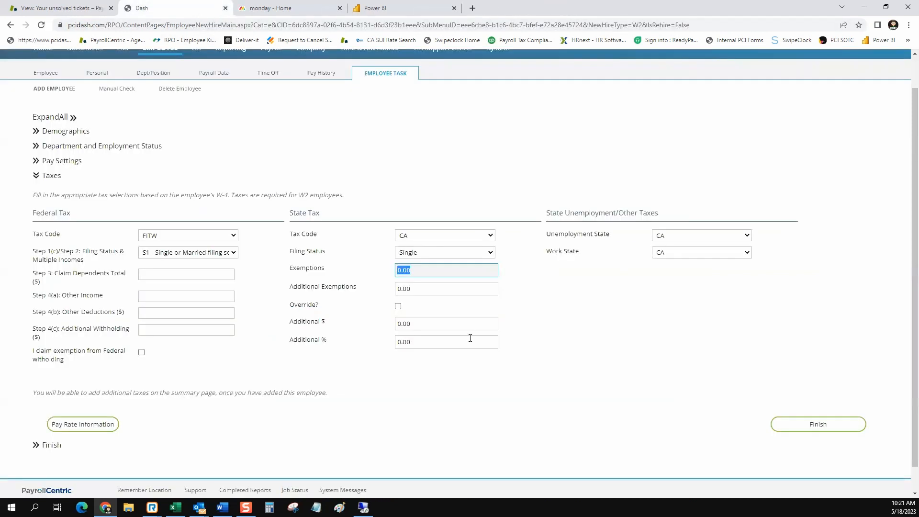
pyautogui.click(835, 427)
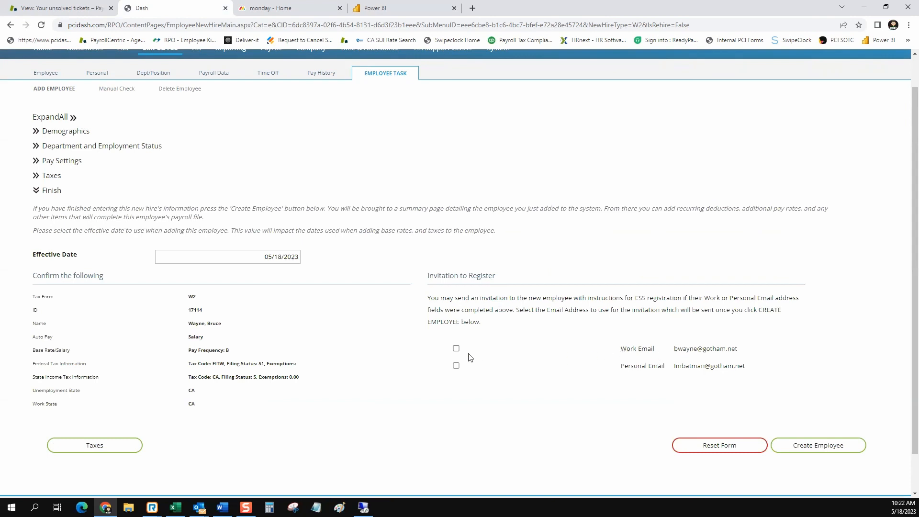
pyautogui.moveTo(498, 278); pyautogui.dragTo(427, 276)
pyautogui.click(456, 349)
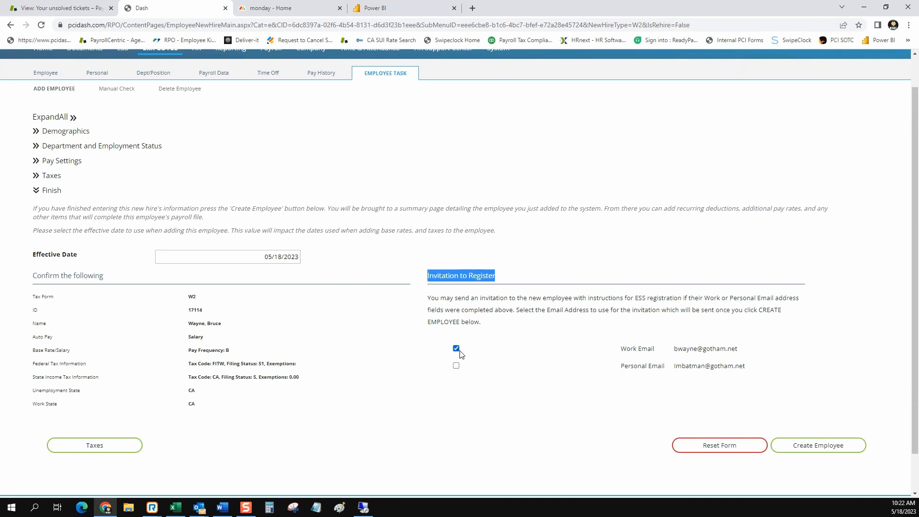
pyautogui.click(456, 350)
# Submit the new hire, which returns a 'healthInsuranceEligibleDate is required' error.
pyautogui.click(210, 410)
pyautogui.moveTo(211, 409); pyautogui.dragTo(33, 272)
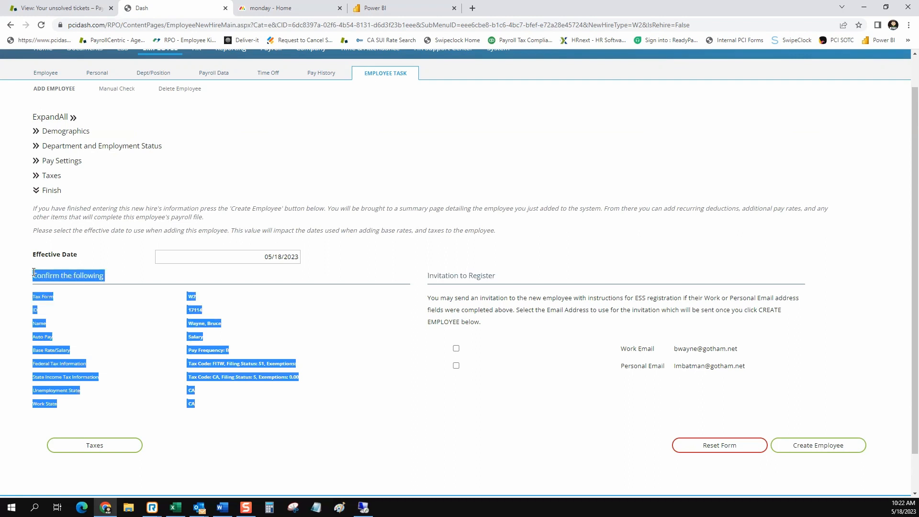
pyautogui.click(817, 445)
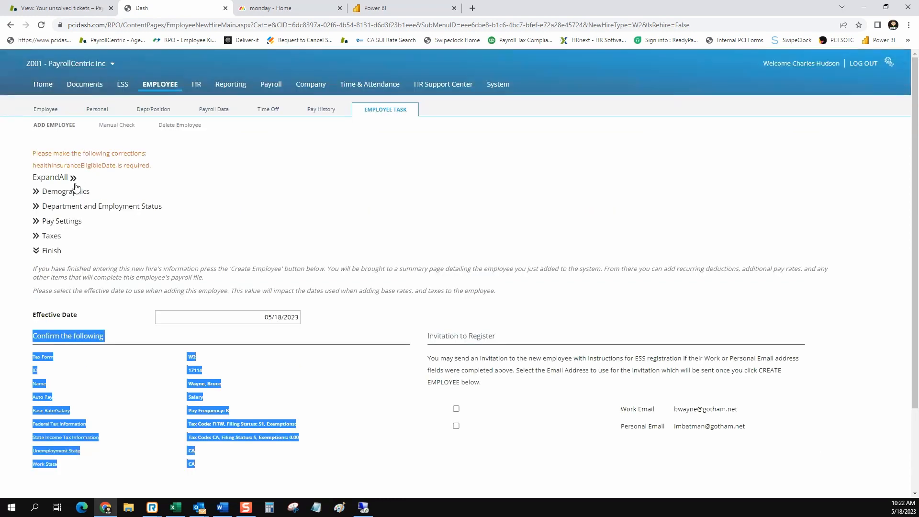
# Set the HI Eligibility Date to 05/18/2023 under Department and Employment Status and create the employee.
pyautogui.click(36, 208)
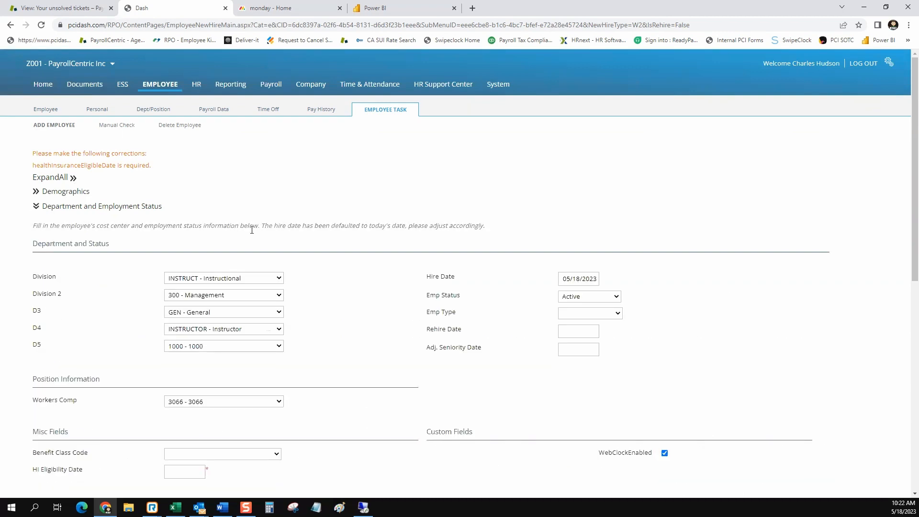
pyautogui.scroll(-4, 250, 229)
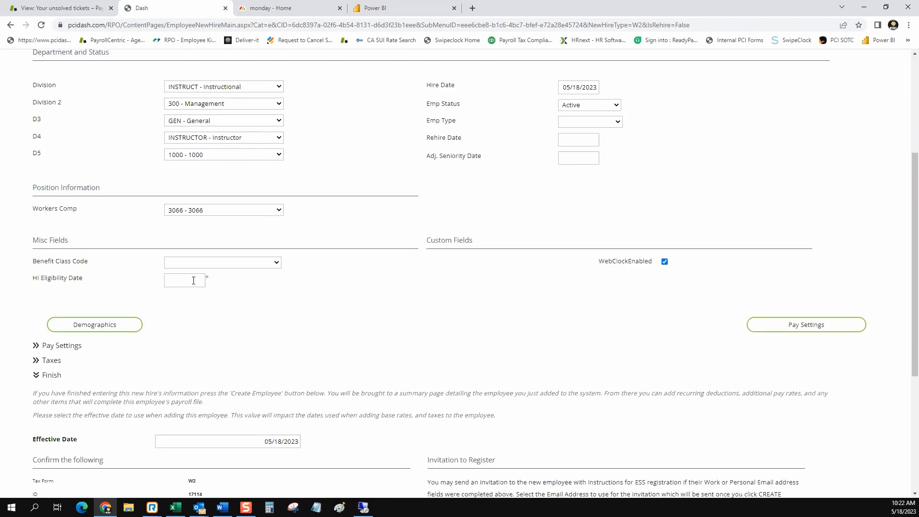
pyautogui.click(194, 280)
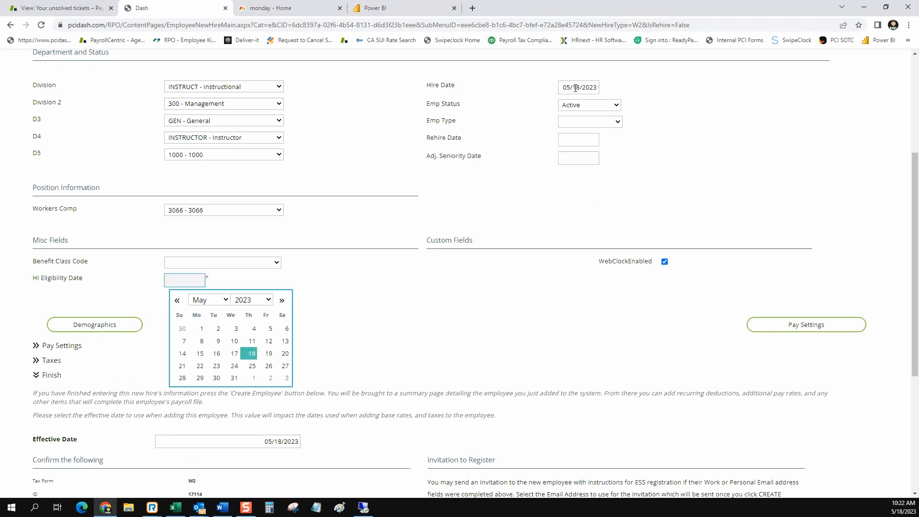
pyautogui.click(250, 354)
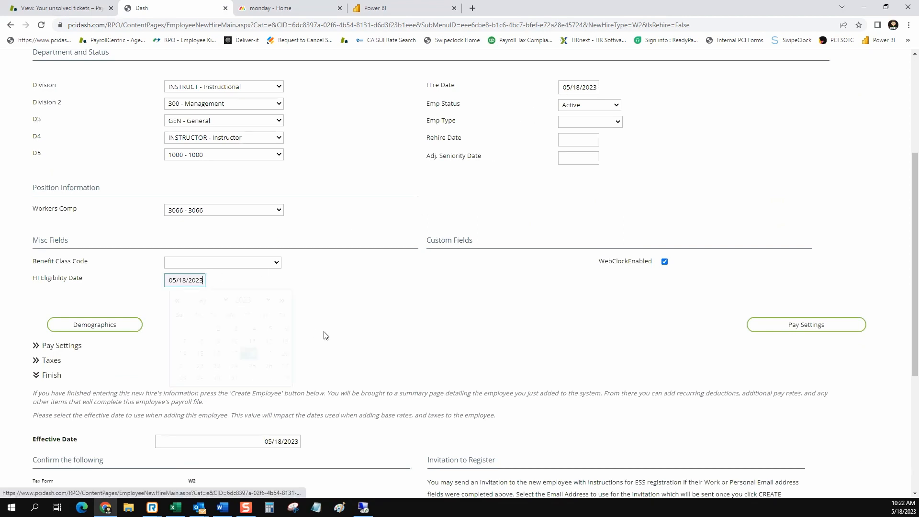
pyautogui.scroll(-5, 420, 277)
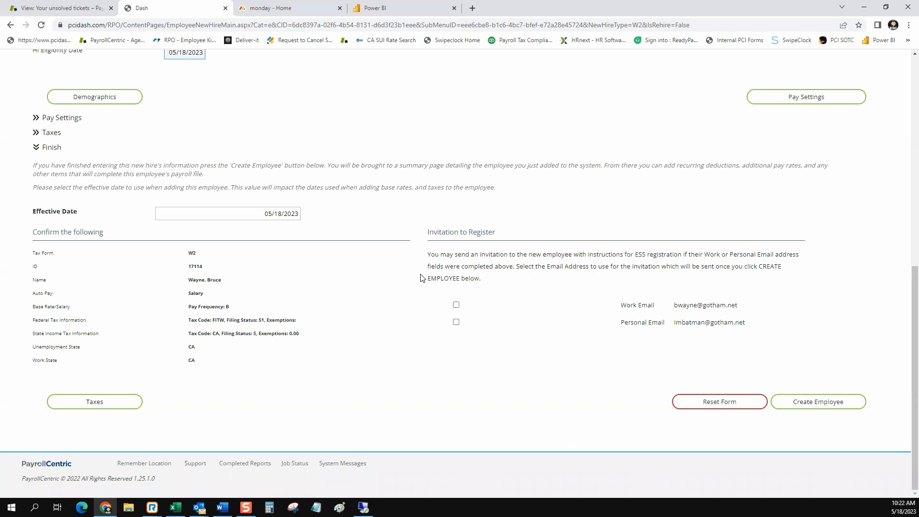
pyautogui.click(811, 410)
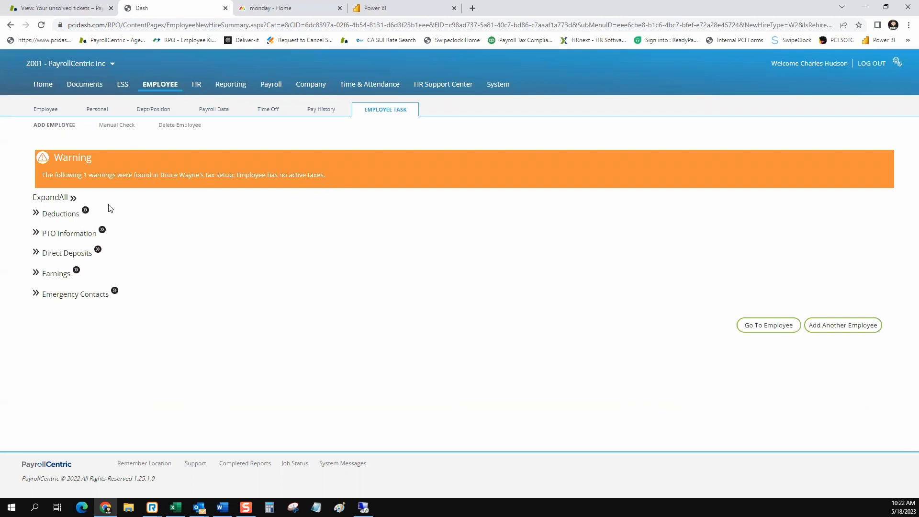
# Expand the Direct Deposits, PTO Information and Deductions sections, which show nothing recorded yet.
pyautogui.click(38, 254)
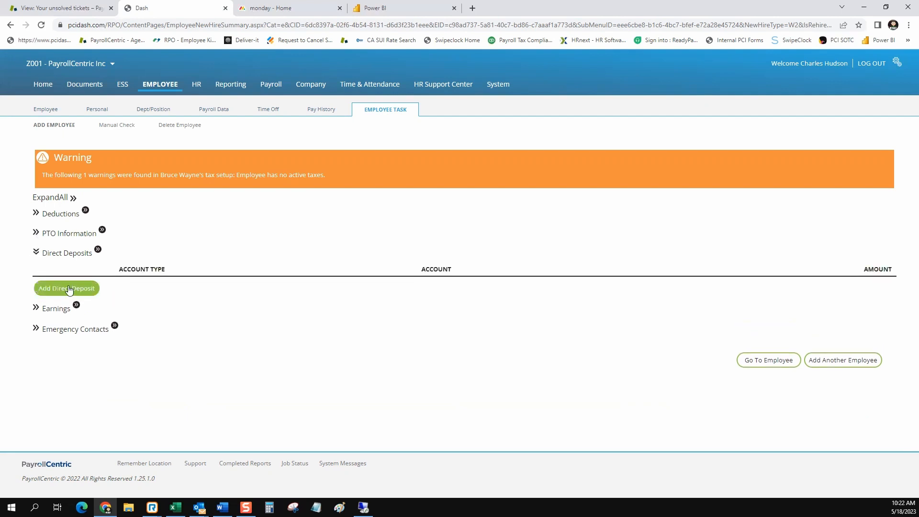
pyautogui.click(36, 233)
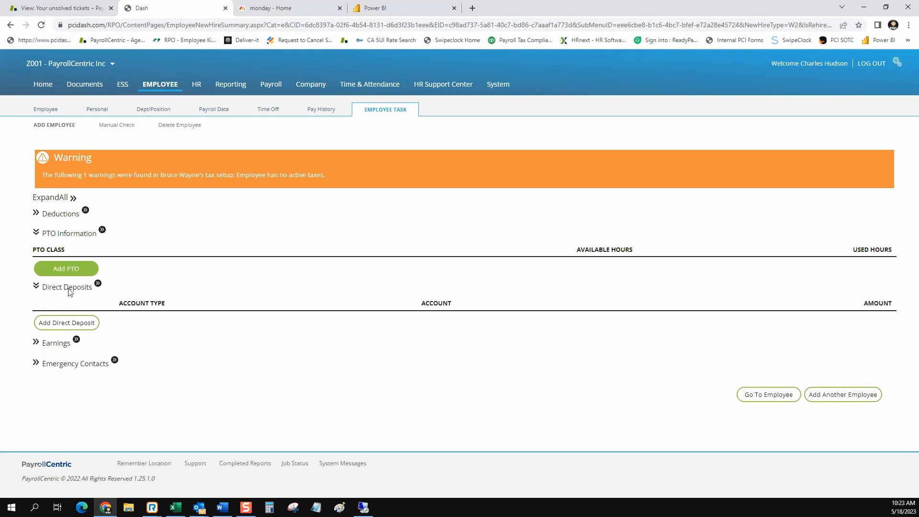
pyautogui.click(36, 213)
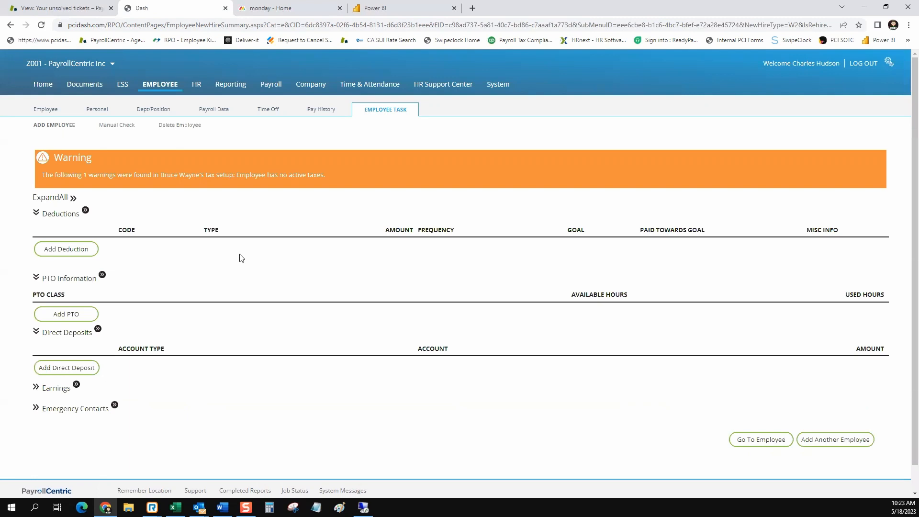
pyautogui.scroll(-1, 527, 395)
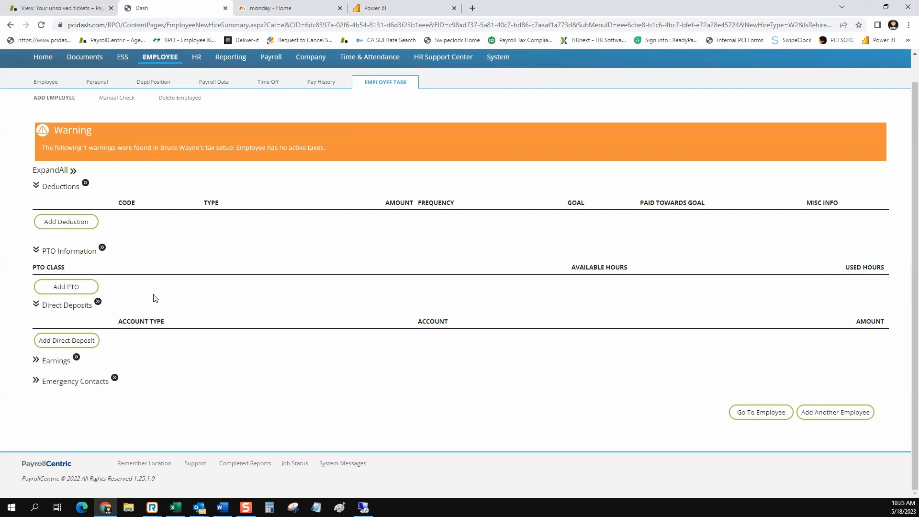
pyautogui.click(67, 341)
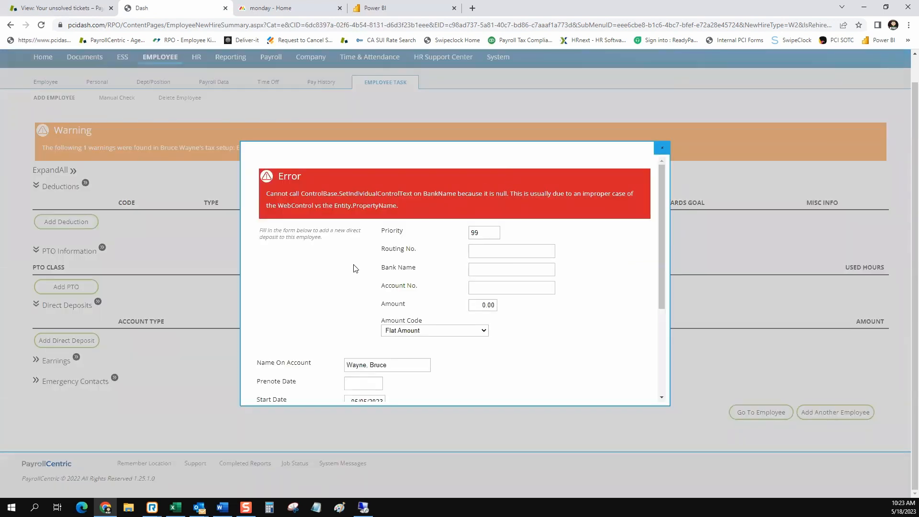
pyautogui.scroll(-3, 356, 269)
pyautogui.scroll(3, 356, 269)
pyautogui.scroll(-2, 319, 244)
pyautogui.scroll(2, 479, 217)
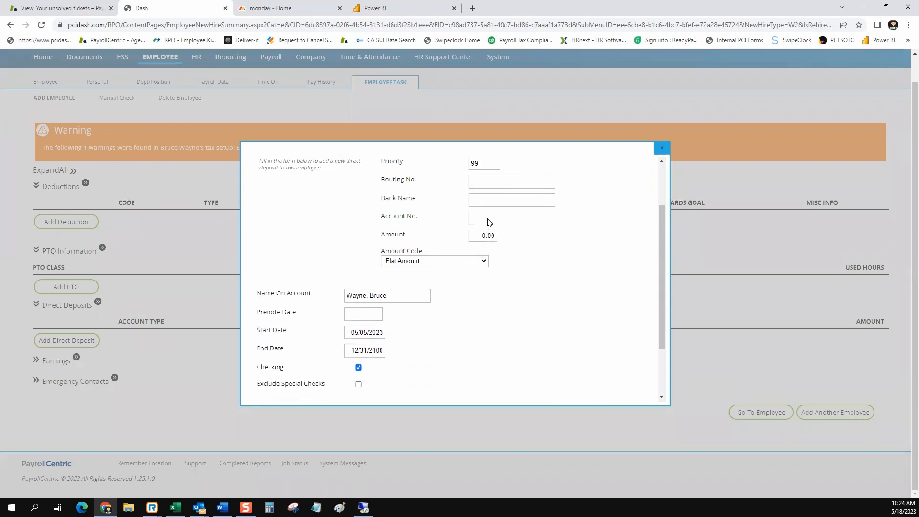
pyautogui.click(500, 249)
pyautogui.click(497, 271)
pyautogui.click(497, 287)
pyautogui.scroll(-2, 423, 296)
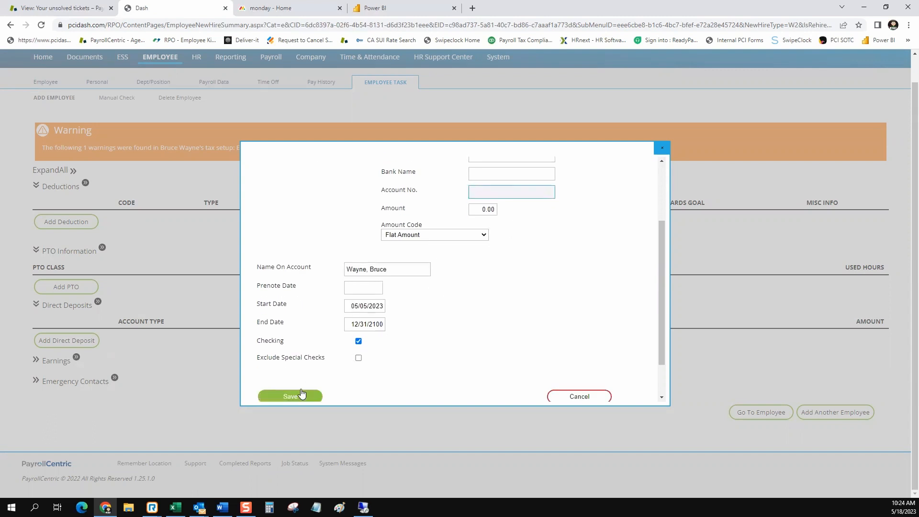
pyautogui.click(579, 396)
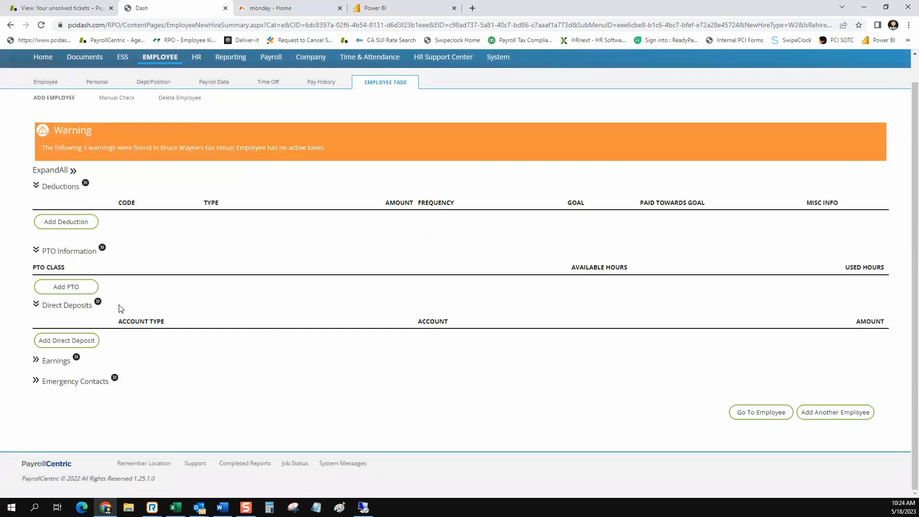
# Open the employee's Payroll Data > Direct Deposit page.
pyautogui.click(98, 302)
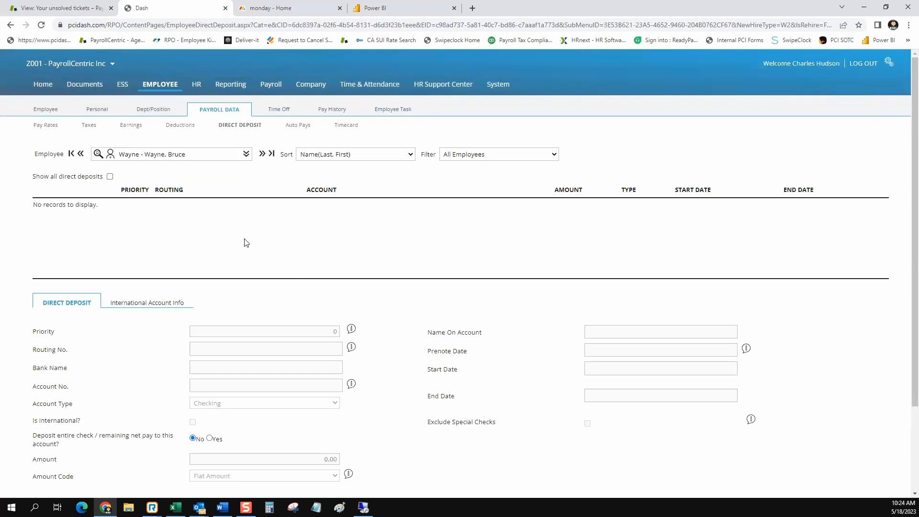
pyautogui.scroll(-2, 246, 243)
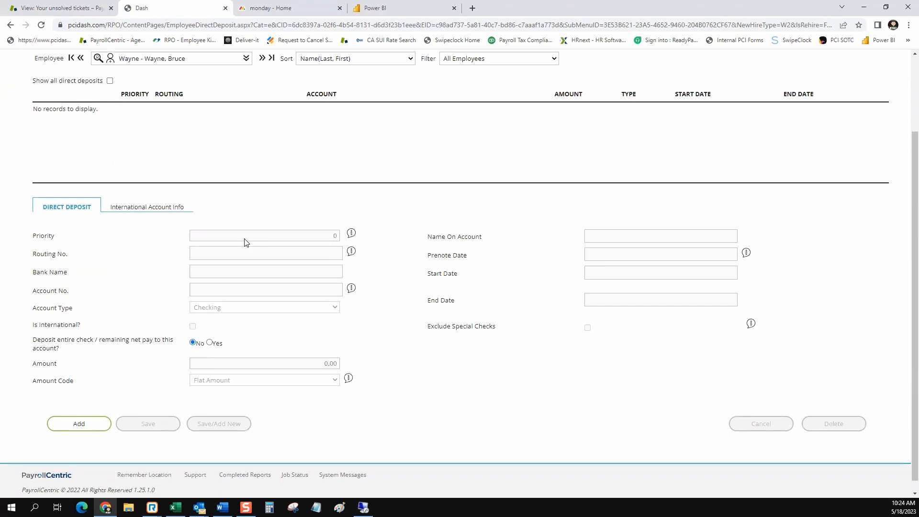
pyautogui.scroll(2, 246, 243)
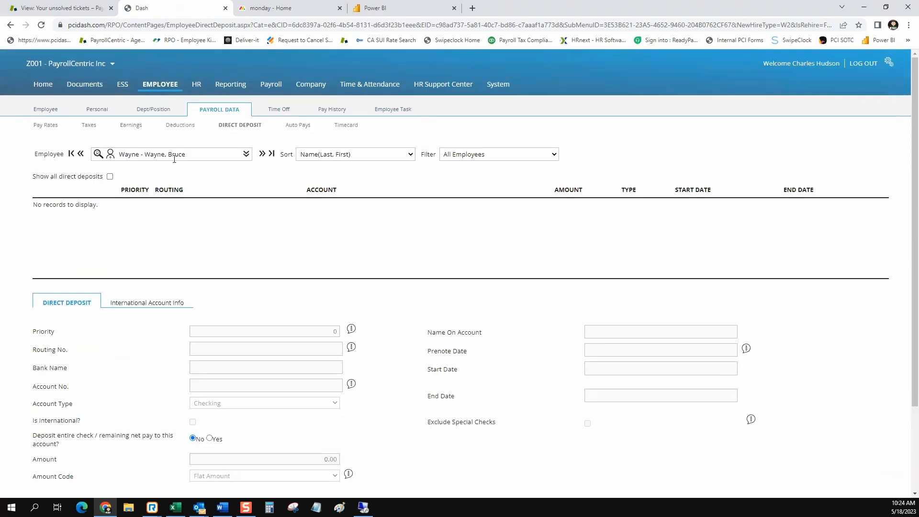
pyautogui.scroll(-2, 274, 257)
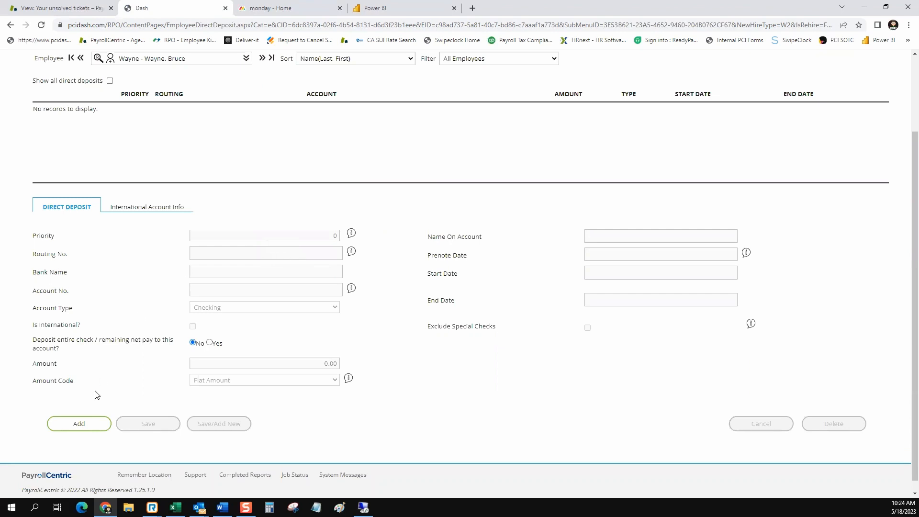
# Add a new Checking deposit entry, which defaults to priority 99.
pyautogui.click(90, 423)
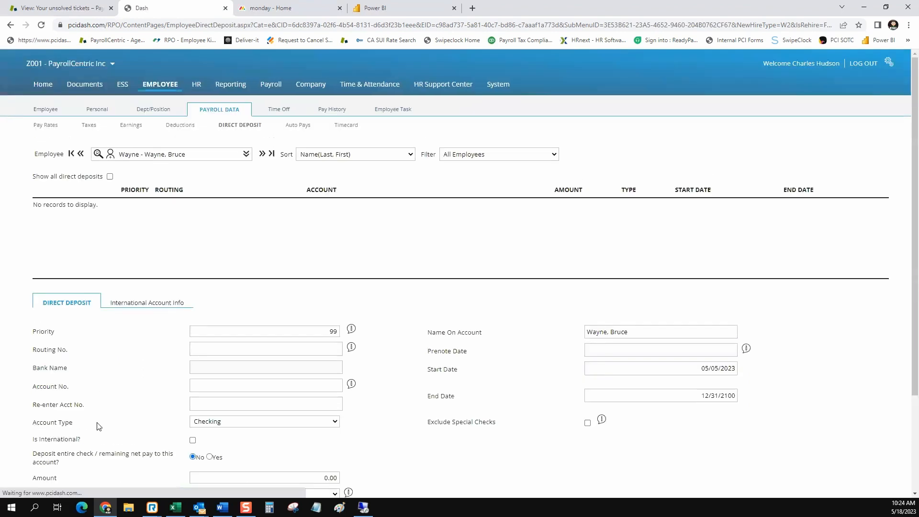
pyautogui.doubleClick(330, 334)
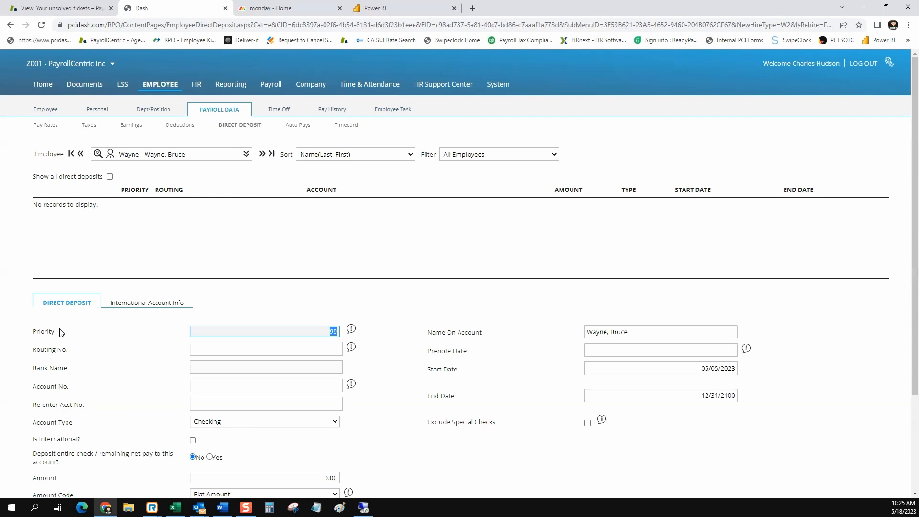
pyautogui.moveTo(58, 333); pyautogui.dragTo(32, 332)
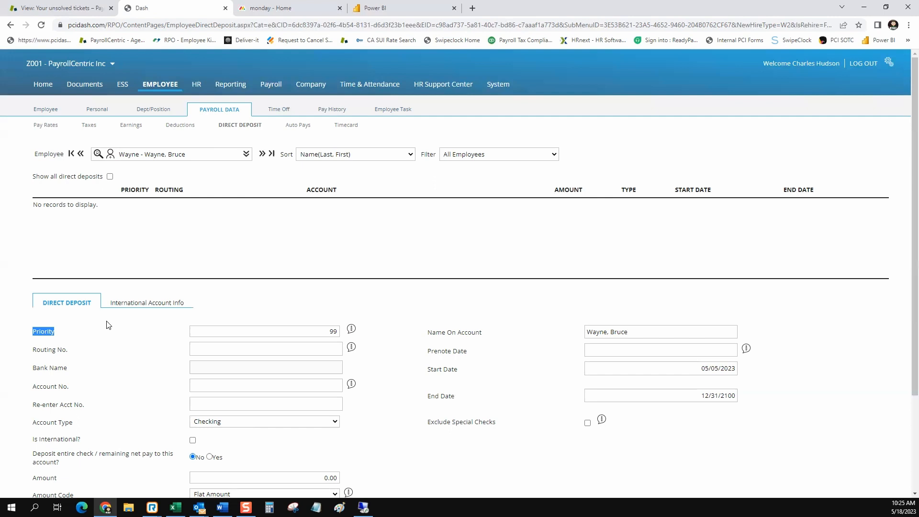
pyautogui.scroll(-2, 108, 325)
pyautogui.moveTo(58, 358); pyautogui.dragTo(153, 358)
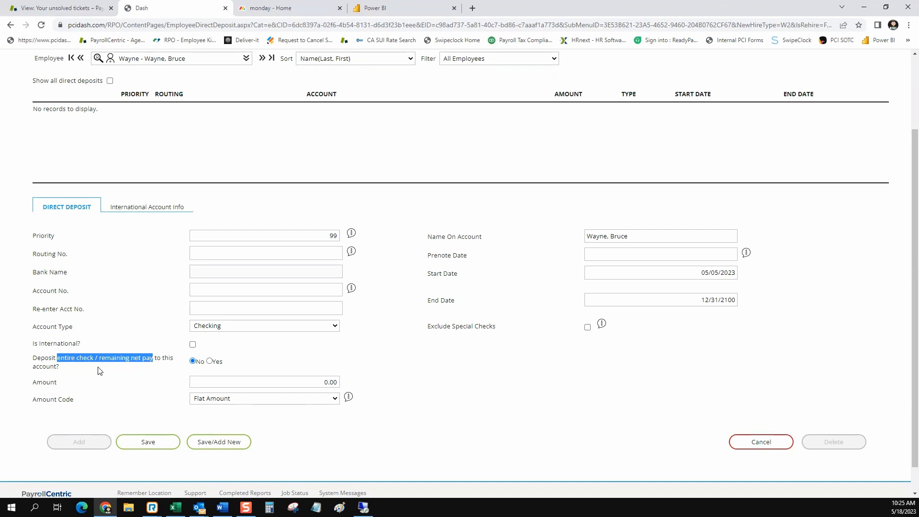
# Change the deposit priority from 99 to 1 and set routing number 121000358.
pyautogui.click(53, 236)
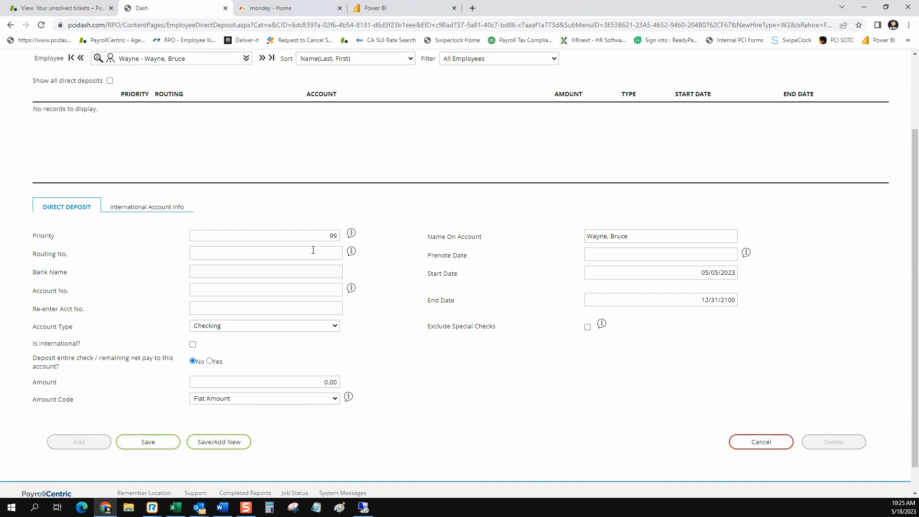
pyautogui.doubleClick(333, 235)
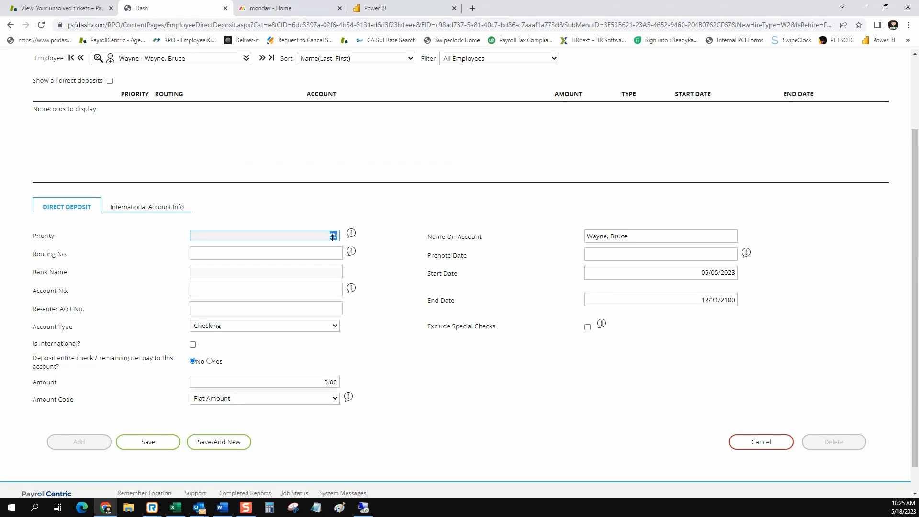
pyautogui.press('BackSpace')
pyautogui.write('1')
pyautogui.click(321, 254)
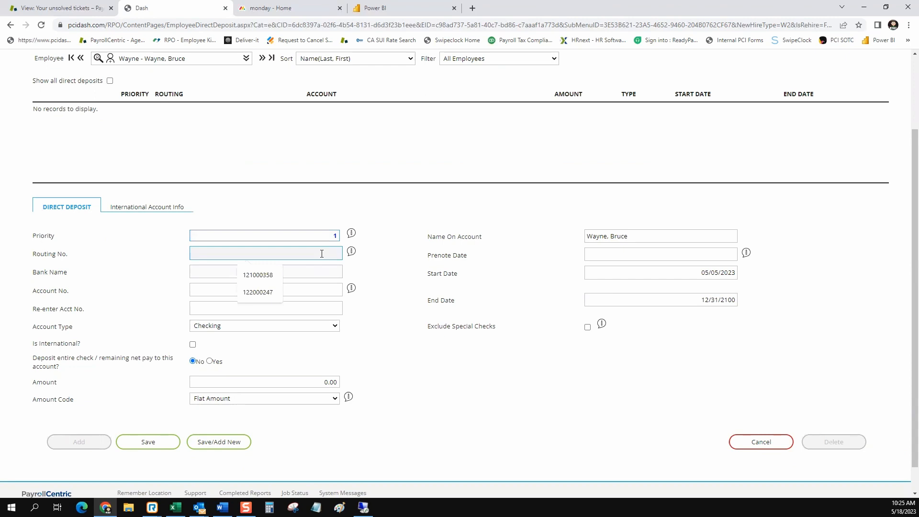
pyautogui.click(257, 275)
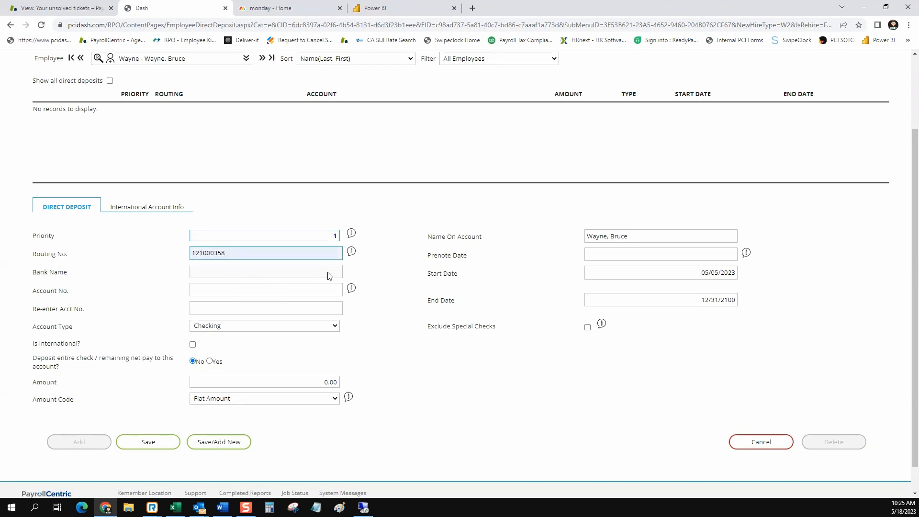
# Enter the bank account number and re-enter it to confirm.
pyautogui.click(310, 290)
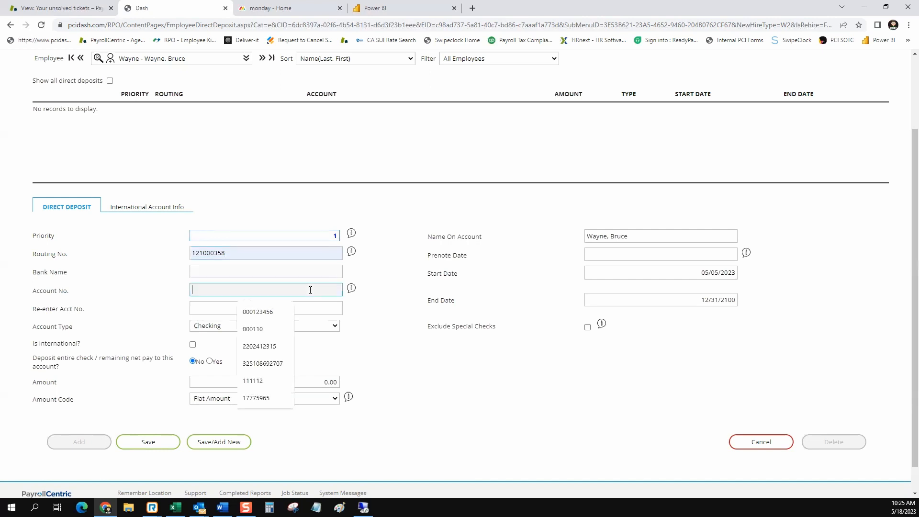
pyautogui.click(290, 315)
pyautogui.click(210, 307)
pyautogui.click(259, 330)
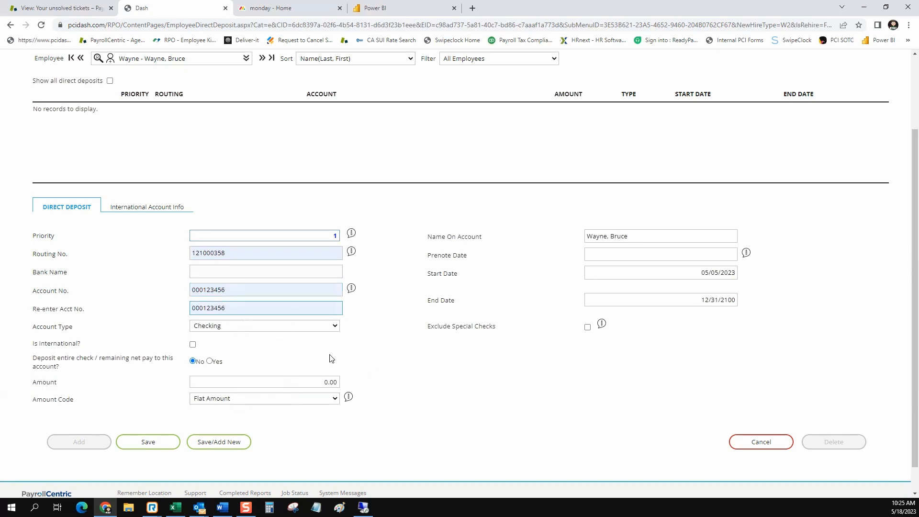
pyautogui.moveTo(352, 253)
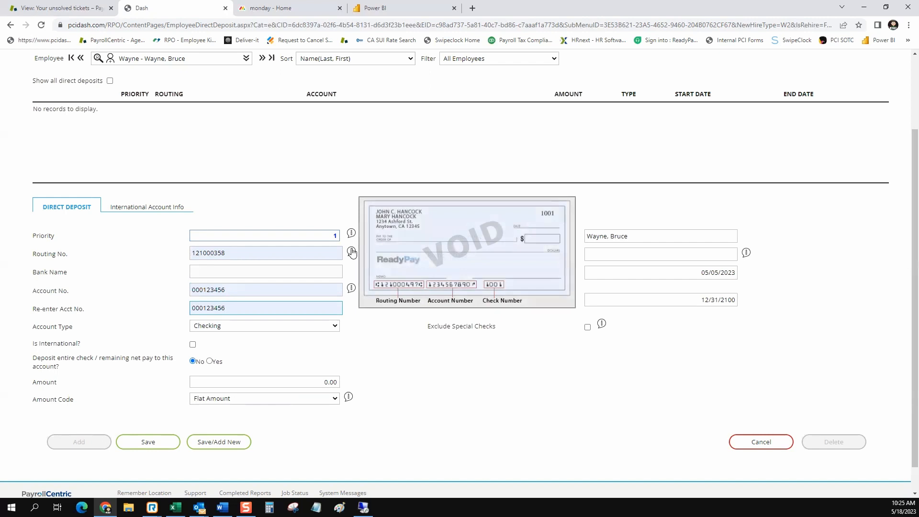
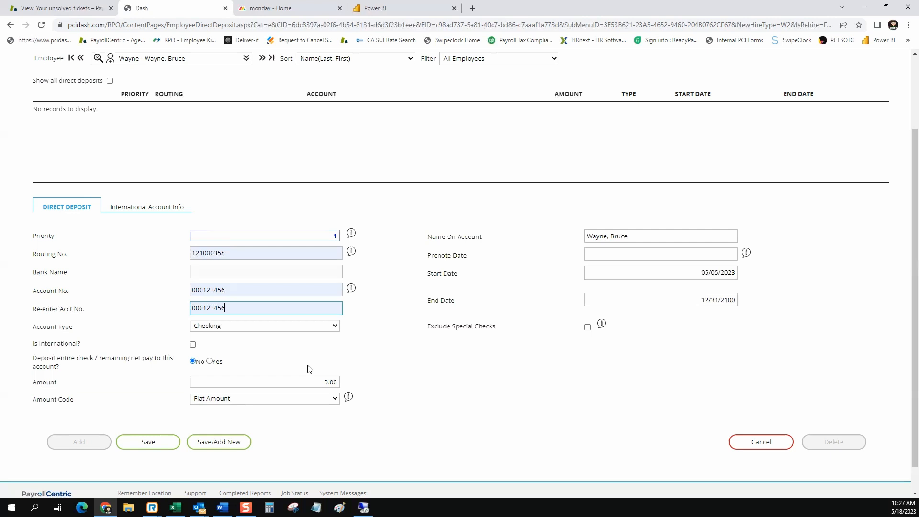
# Set the new deposit's amount to 50 with amount code '% - Percentage'.
pyautogui.click(313, 381)
pyautogui.write('50')
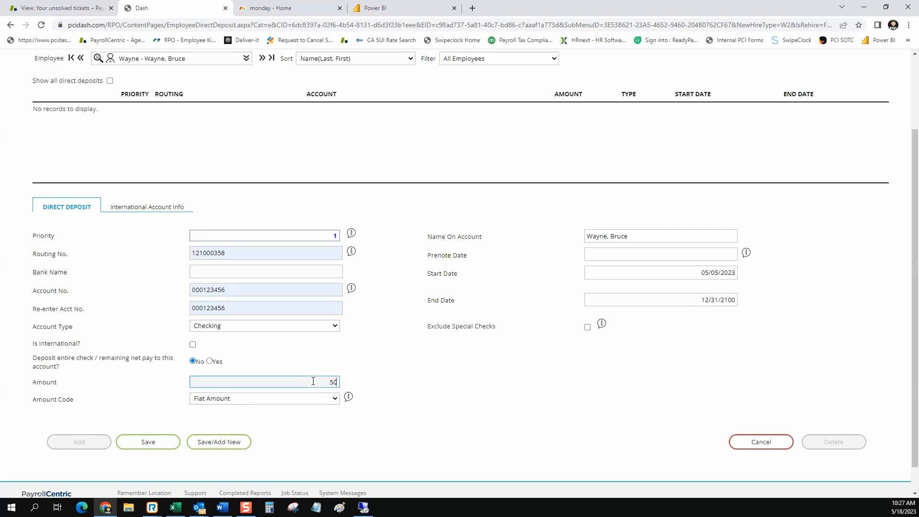
pyautogui.click(402, 369)
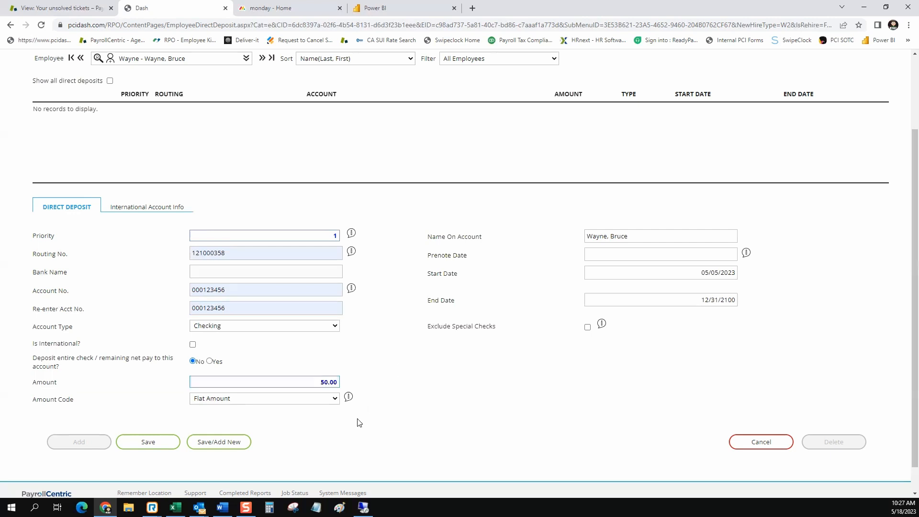
pyautogui.click(335, 400)
pyautogui.click(296, 418)
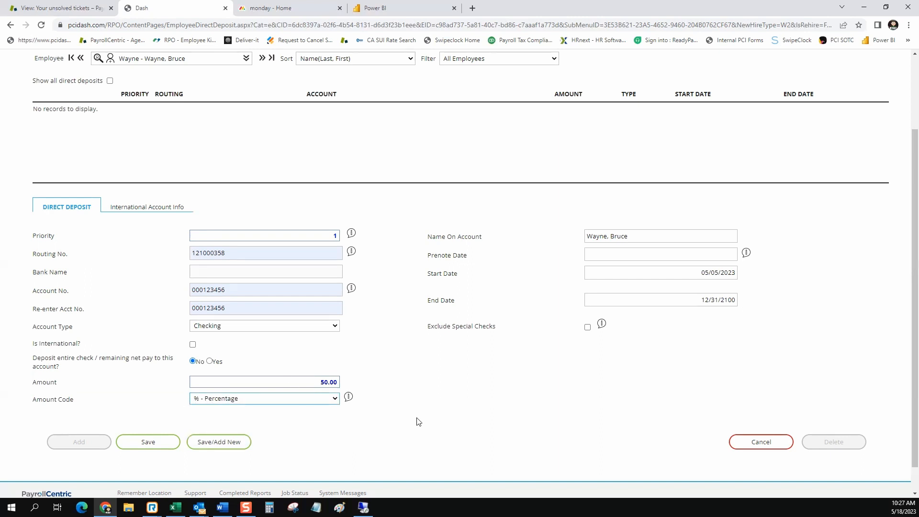
pyautogui.moveTo(468, 257); pyautogui.dragTo(429, 257)
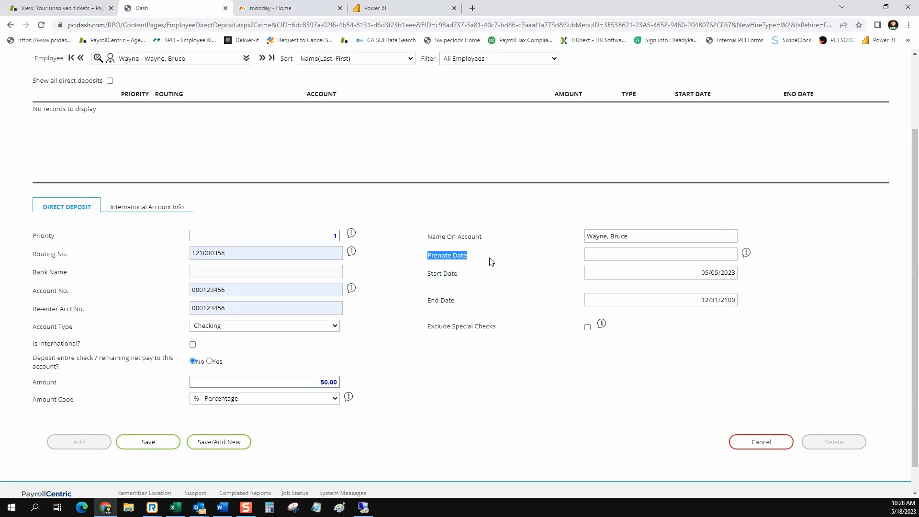
# Choose prenote date 01/01/2023 and start date 05/18/2023, then save the deposit.
pyautogui.click(639, 252)
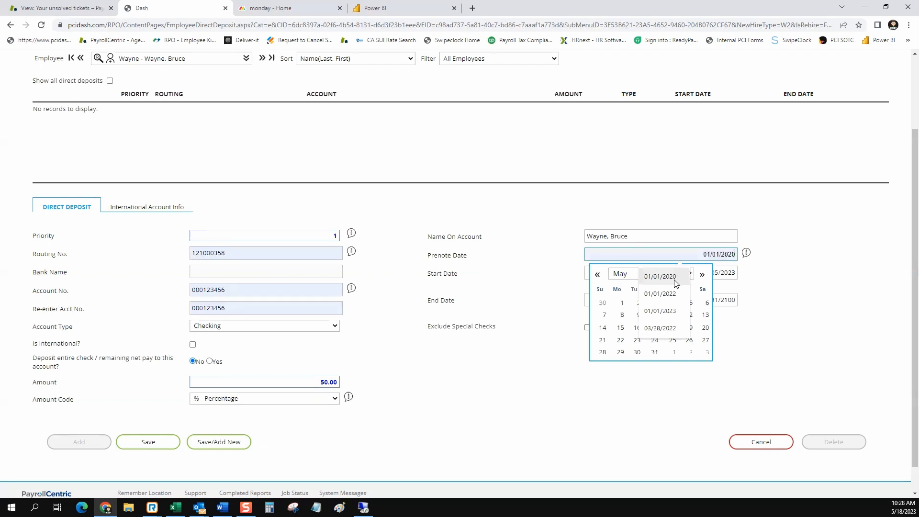
pyautogui.click(669, 317)
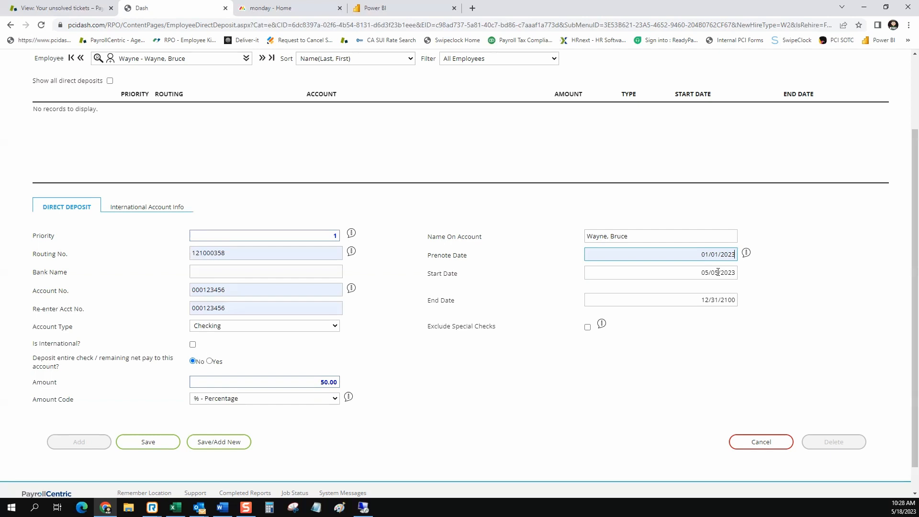
pyautogui.click(717, 272)
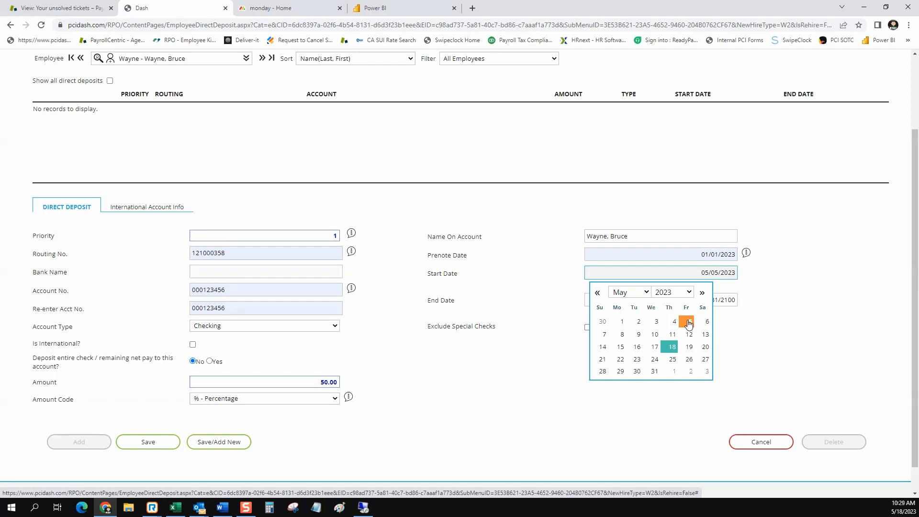
pyautogui.click(672, 347)
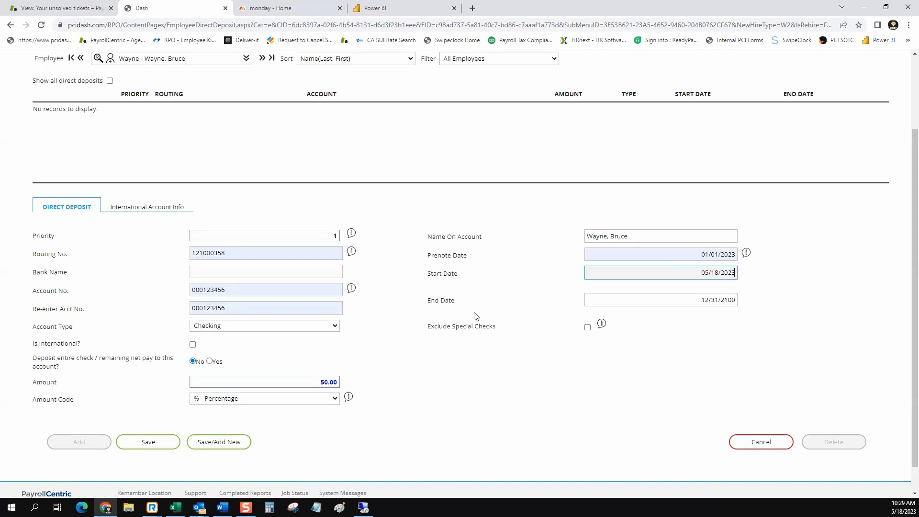
pyautogui.click(147, 442)
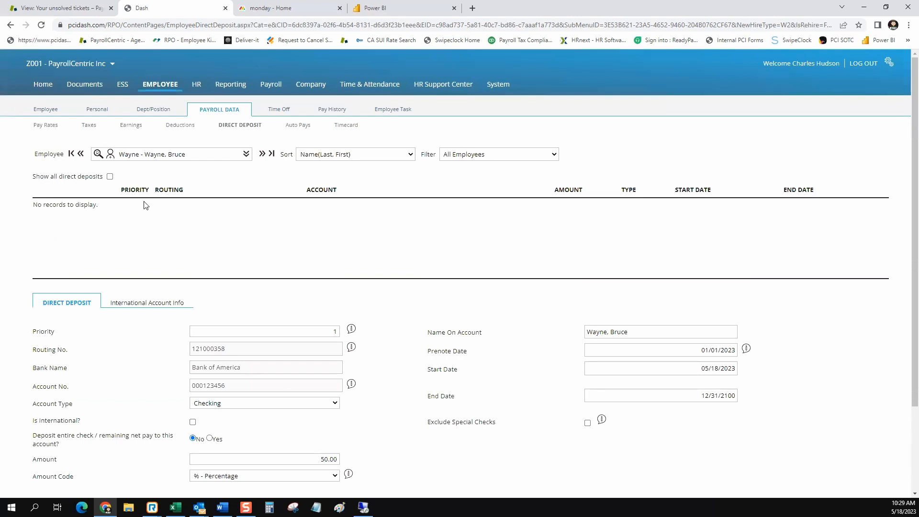
# Show all direct deposits and save the deposit with start date 05/05/2023.
pyautogui.click(110, 177)
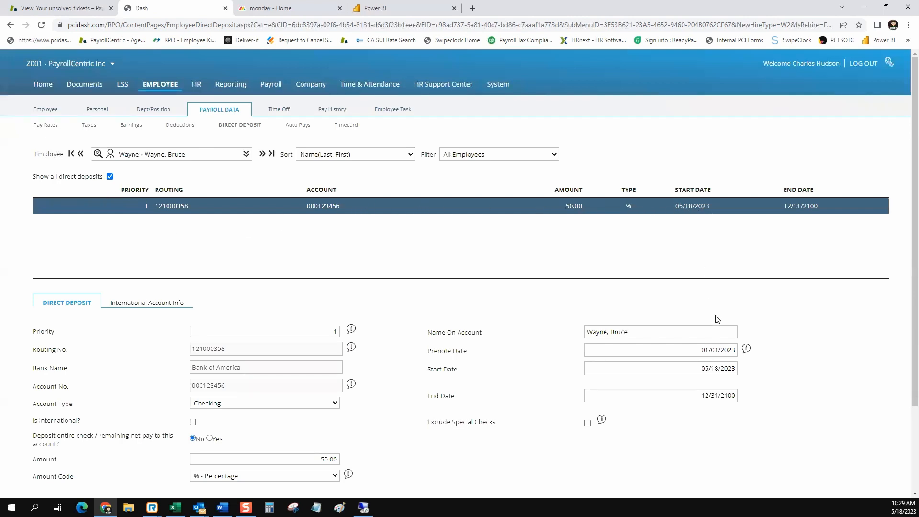
pyautogui.click(714, 367)
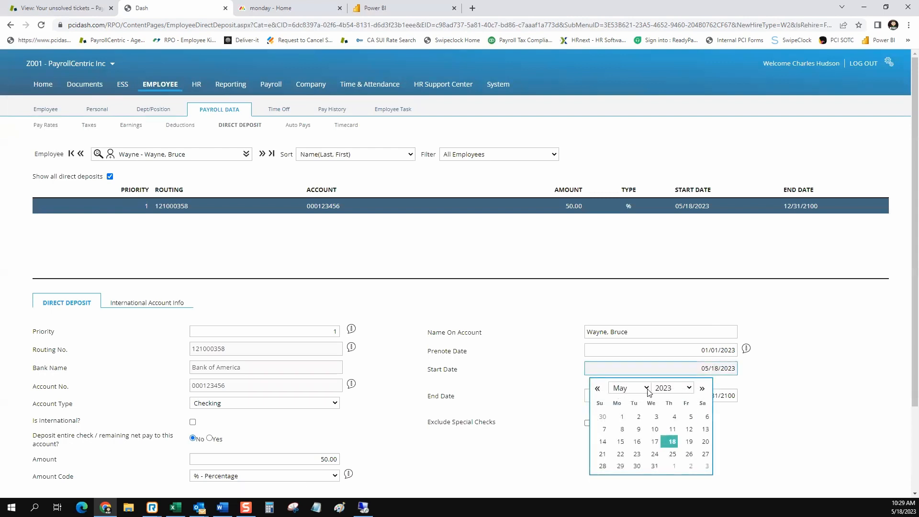
pyautogui.click(690, 416)
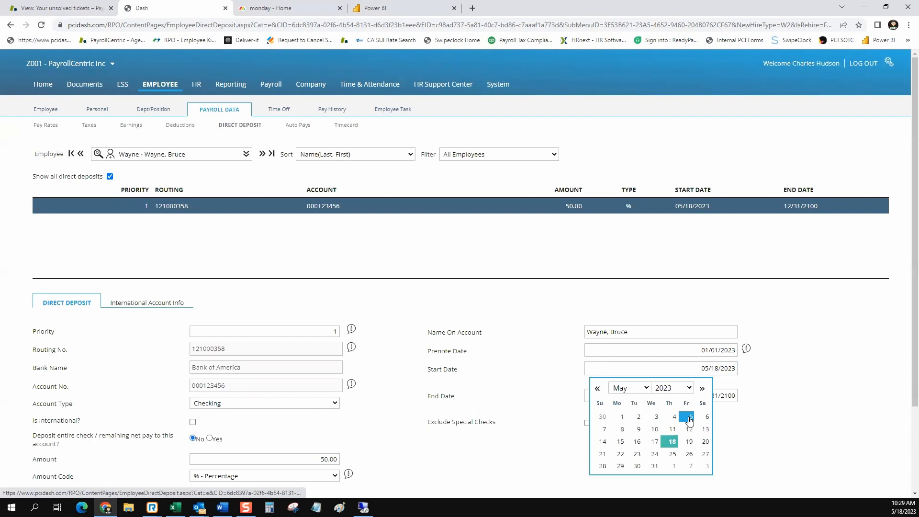
pyautogui.scroll(-2, 451, 364)
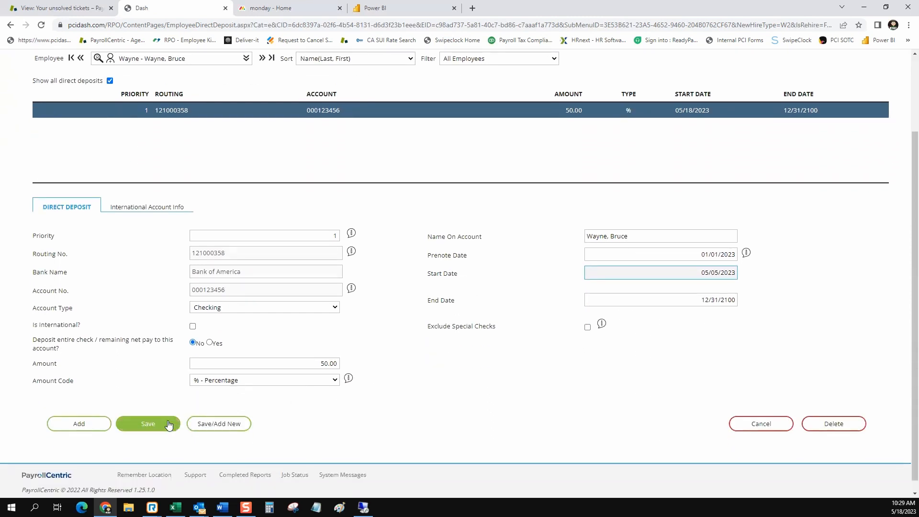
pyautogui.click(168, 425)
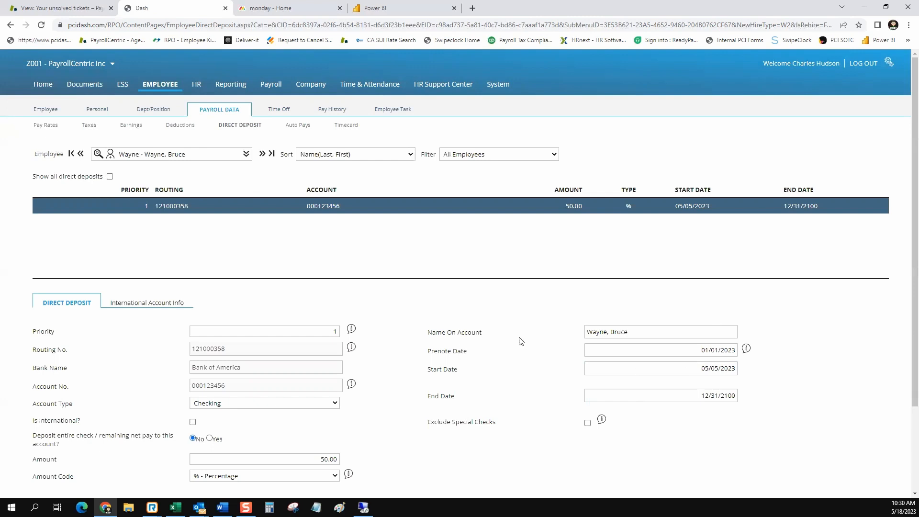
pyautogui.scroll(-2, 493, 326)
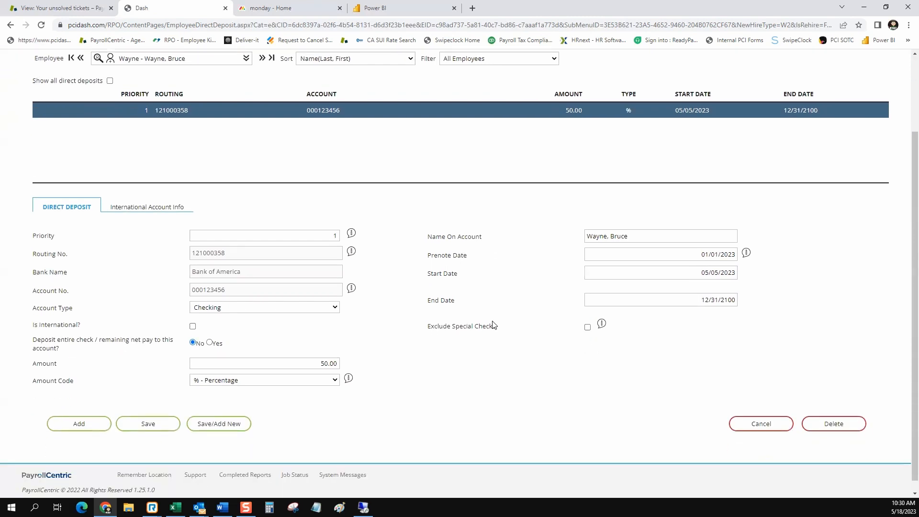
# Add a priority 99 checking deposit, filling routing and account numbers from autofill.
pyautogui.click(72, 431)
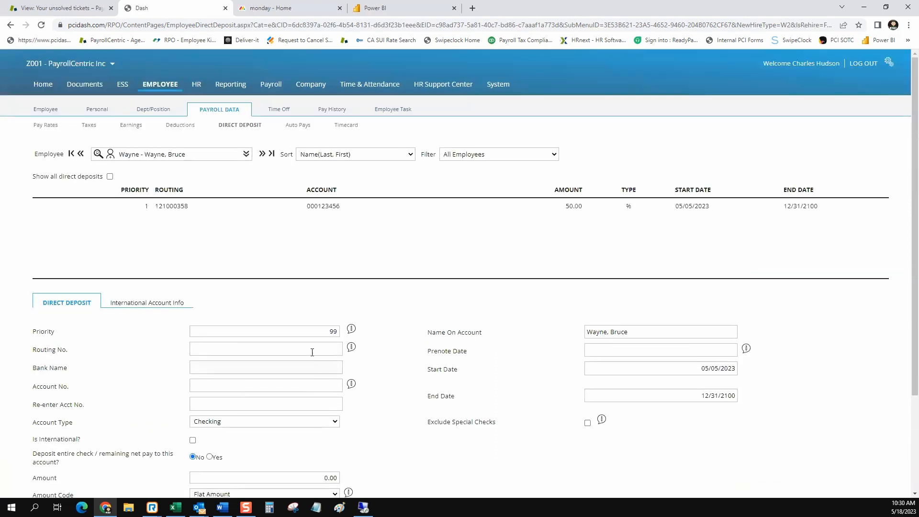
pyautogui.doubleClick(337, 330)
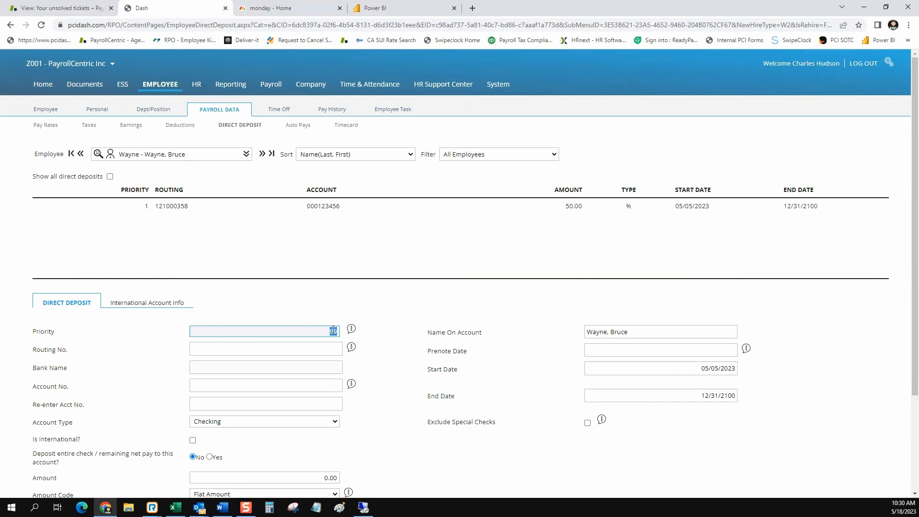
pyautogui.click(306, 350)
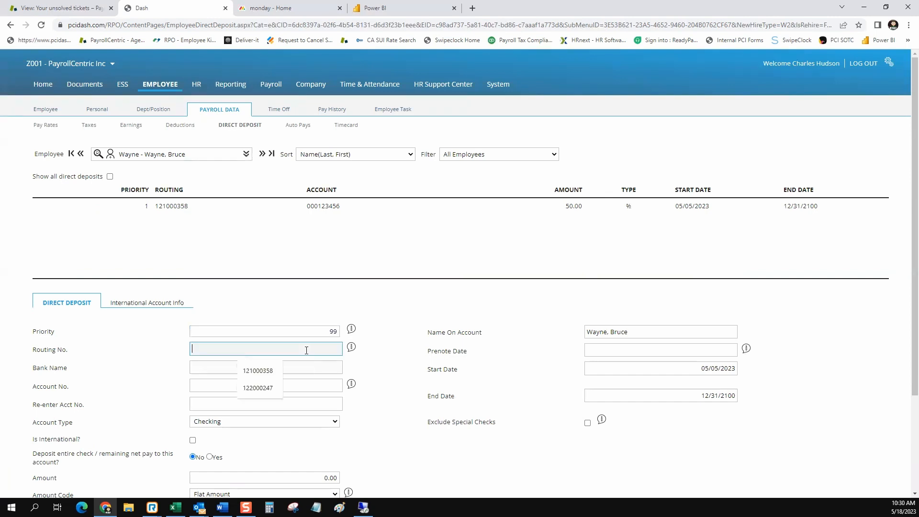
pyautogui.click(269, 371)
pyautogui.click(259, 382)
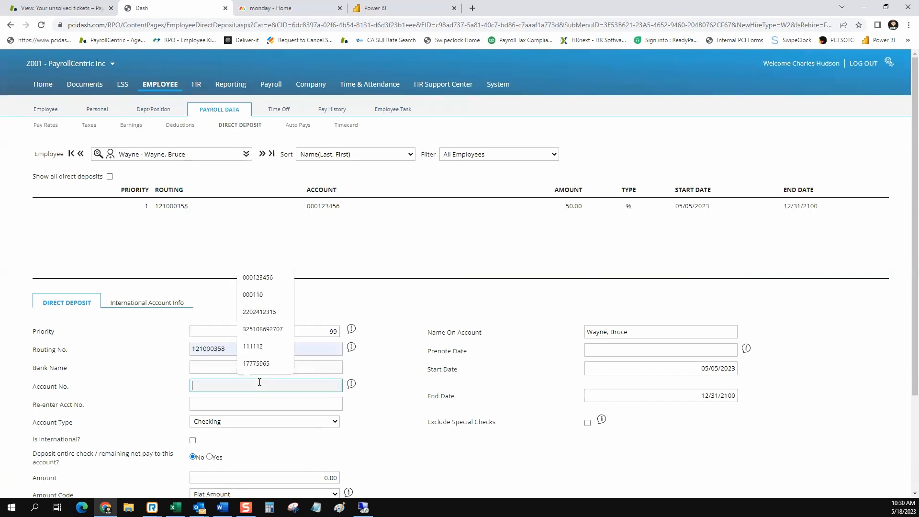
pyautogui.click(278, 316)
pyautogui.click(252, 404)
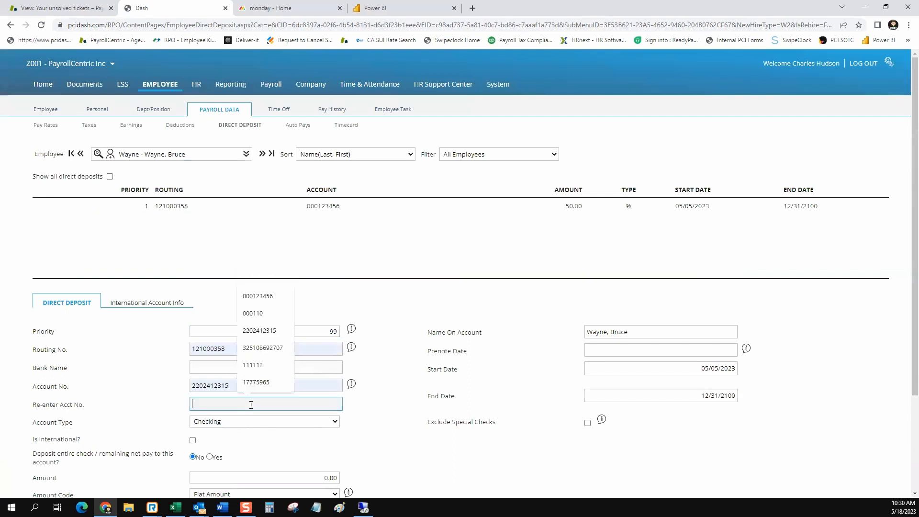
pyautogui.click(266, 331)
pyautogui.click(162, 395)
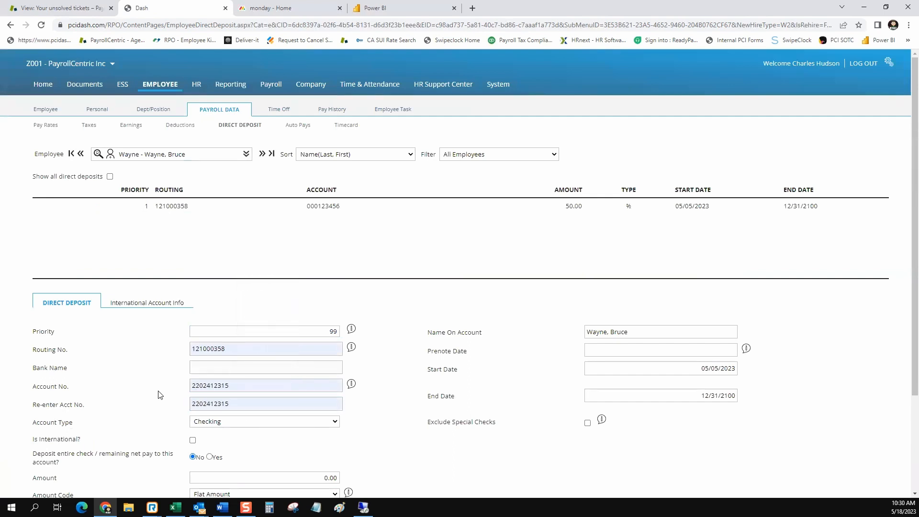
# Set this deposit to receive the entire remaining net pay and save it.
pyautogui.scroll(-2, 164, 392)
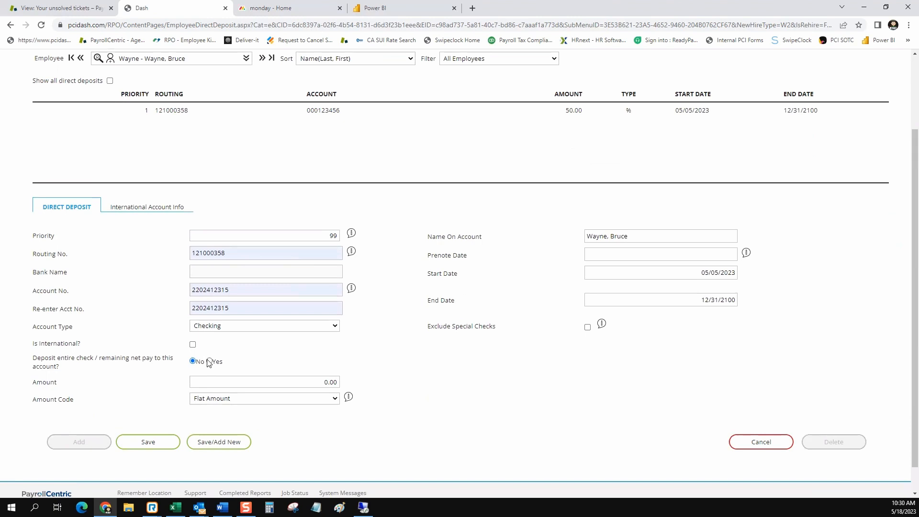
pyautogui.moveTo(61, 369); pyautogui.dragTo(33, 363)
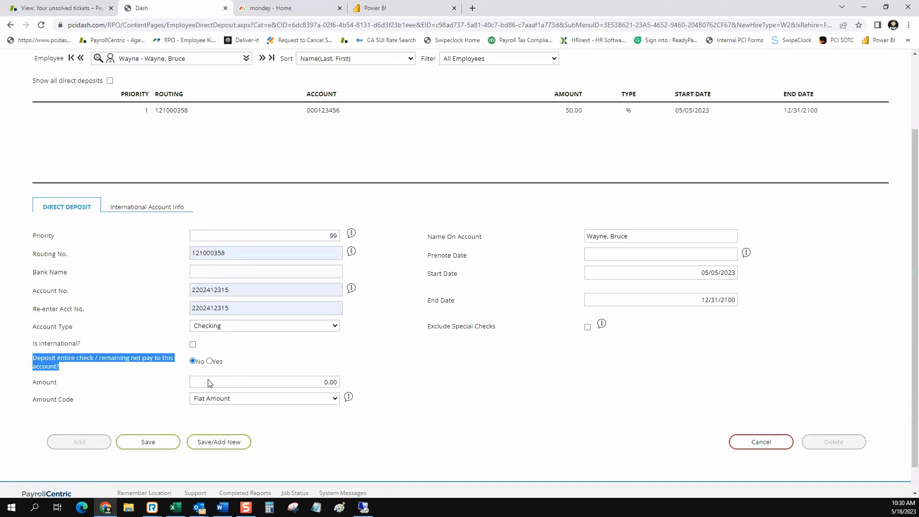
pyautogui.click(210, 362)
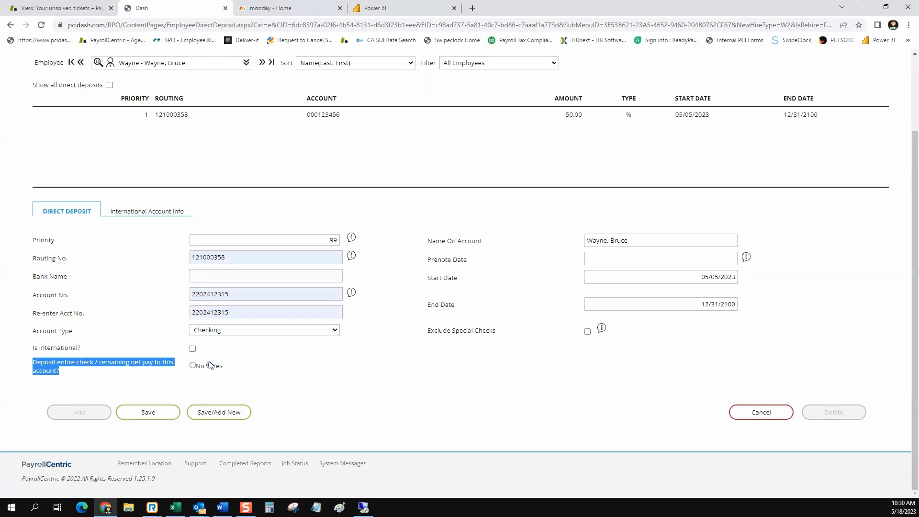
pyautogui.click(156, 363)
pyautogui.moveTo(155, 363); pyautogui.dragTo(101, 363)
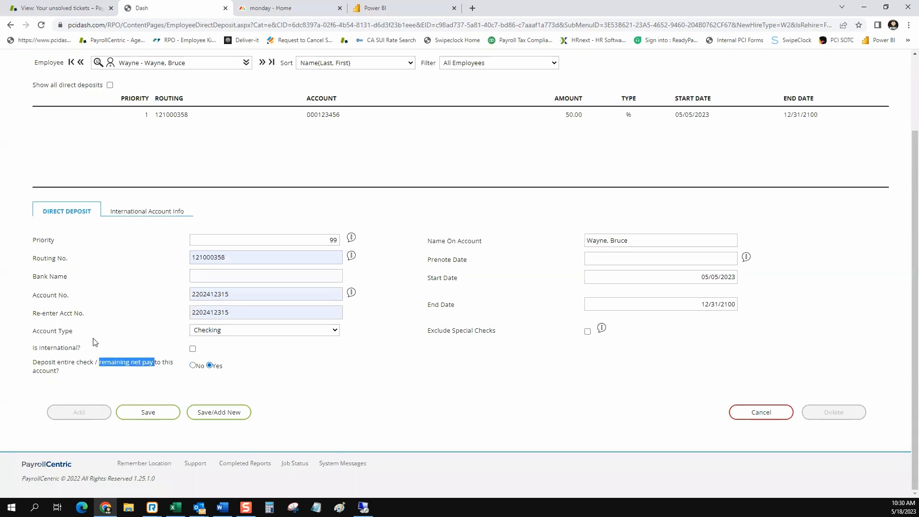
pyautogui.moveTo(56, 241); pyautogui.dragTo(34, 241)
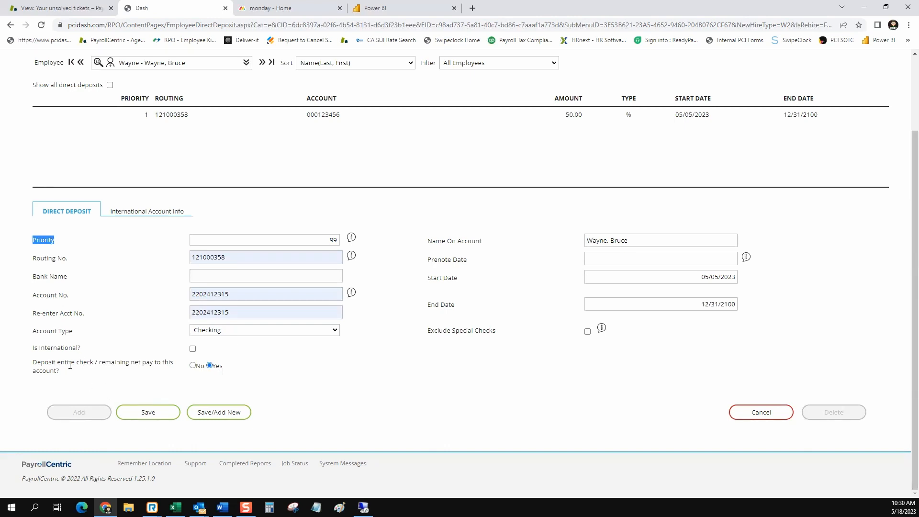
pyautogui.moveTo(42, 364); pyautogui.dragTo(73, 372)
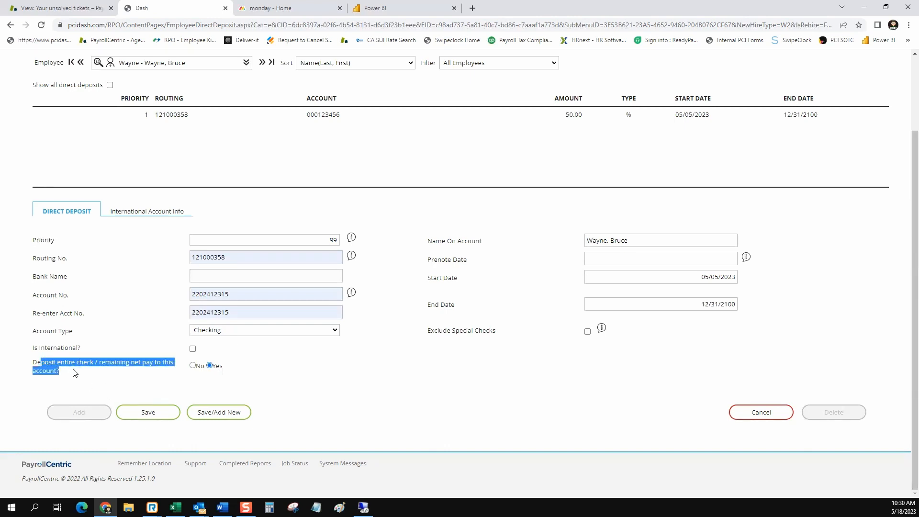
pyautogui.click(142, 411)
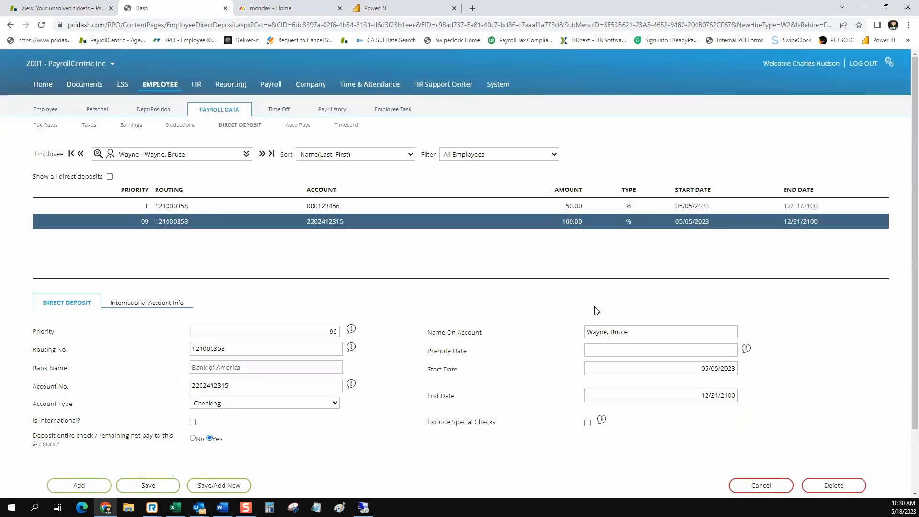
# Open the priority 1 deposit and set its Account Type to Saving.
pyautogui.click(490, 206)
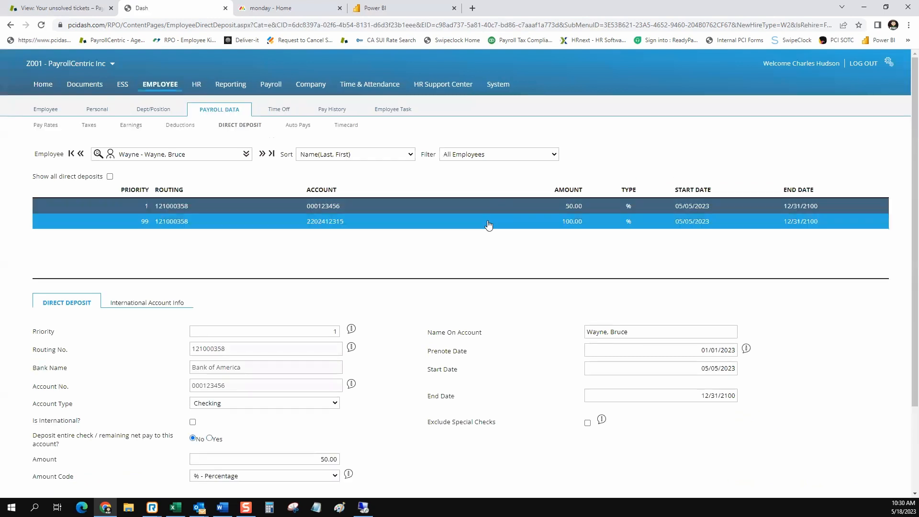
pyautogui.click(488, 225)
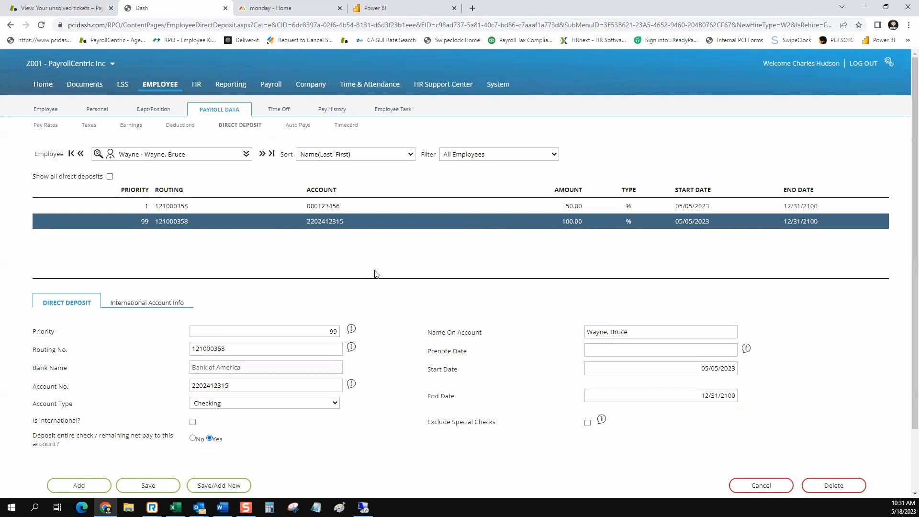
pyautogui.click(324, 208)
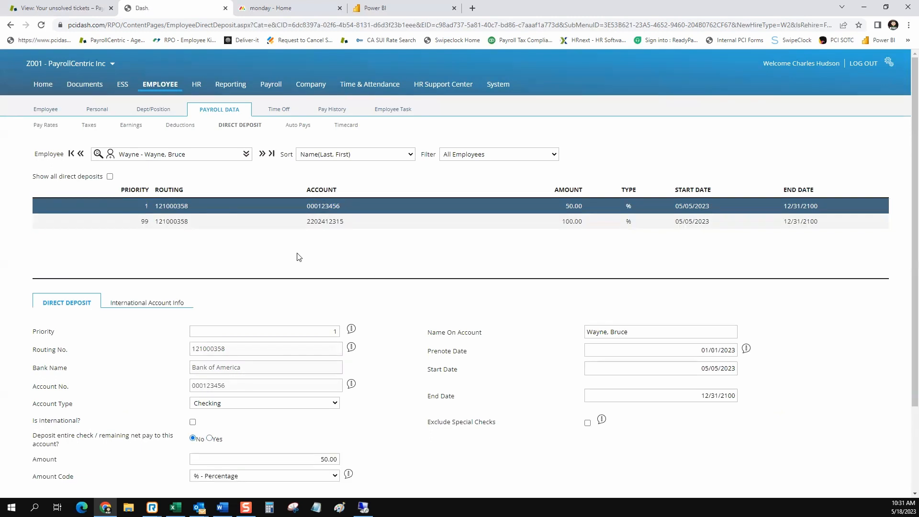
pyautogui.scroll(-3, 297, 256)
pyautogui.moveTo(75, 296); pyautogui.dragTo(33, 295)
pyautogui.click(337, 296)
pyautogui.click(295, 316)
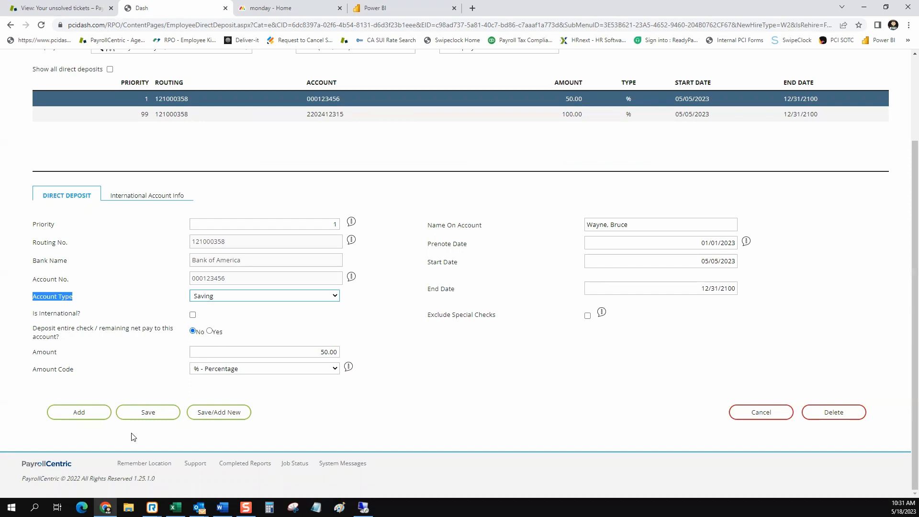
# Save the priority 1 deposit with its Saving account type.
pyautogui.click(148, 413)
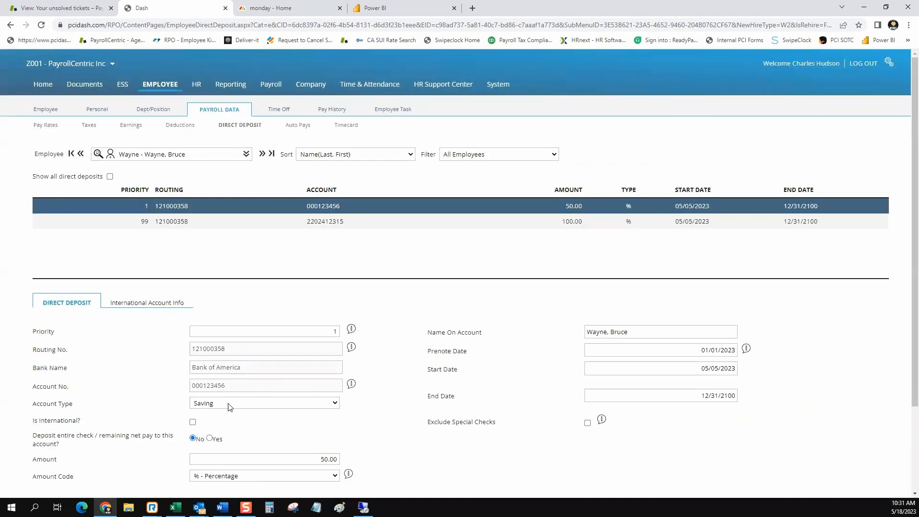
pyautogui.scroll(-2, 139, 410)
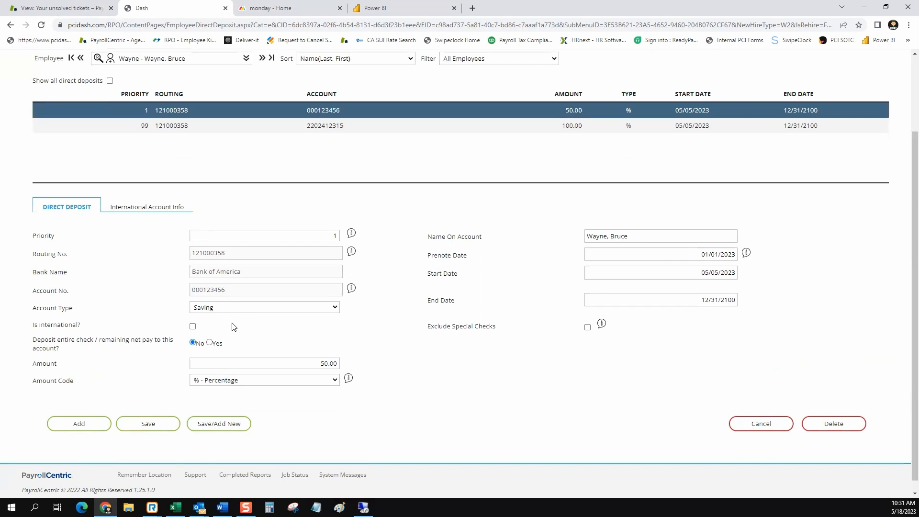
pyautogui.moveTo(75, 310); pyautogui.dragTo(46, 308)
pyautogui.scroll(2, 463, 265)
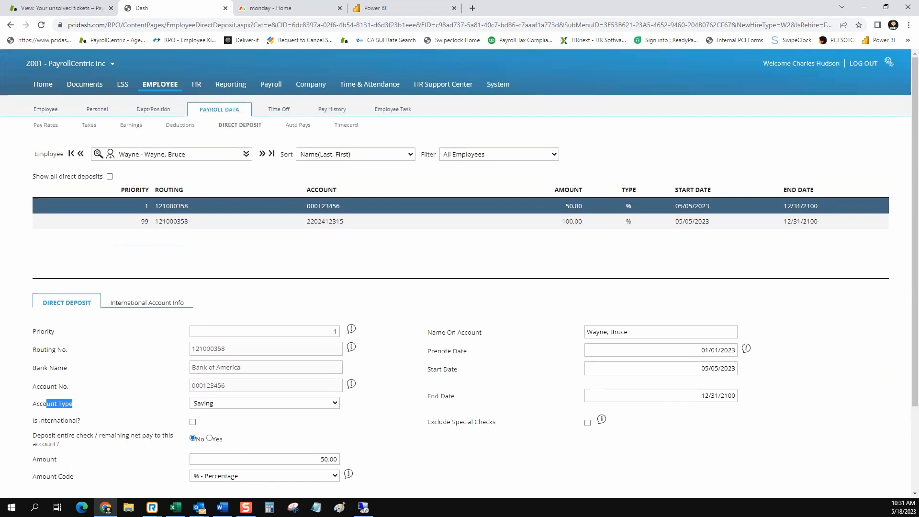
pyautogui.scroll(-2, 565, 312)
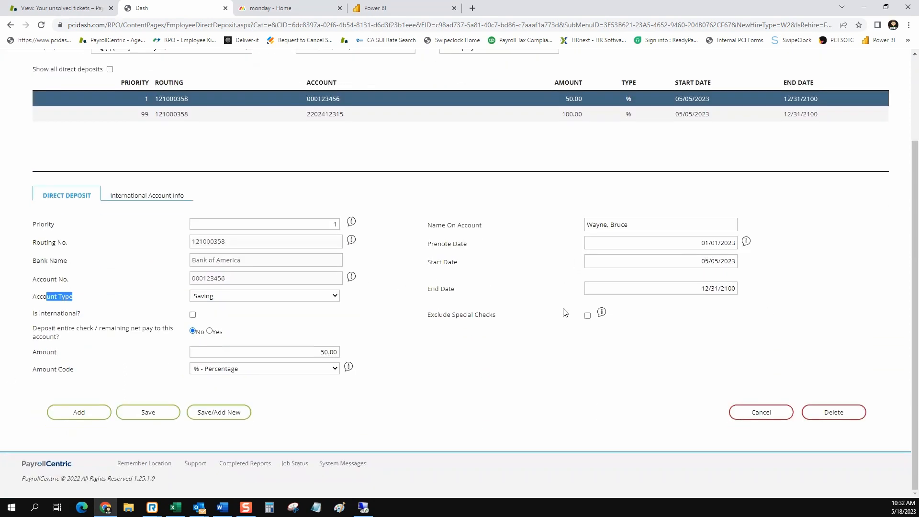
# Delete the priority 1 and priority 99 direct deposits, confirming each deletion.
pyautogui.click(833, 412)
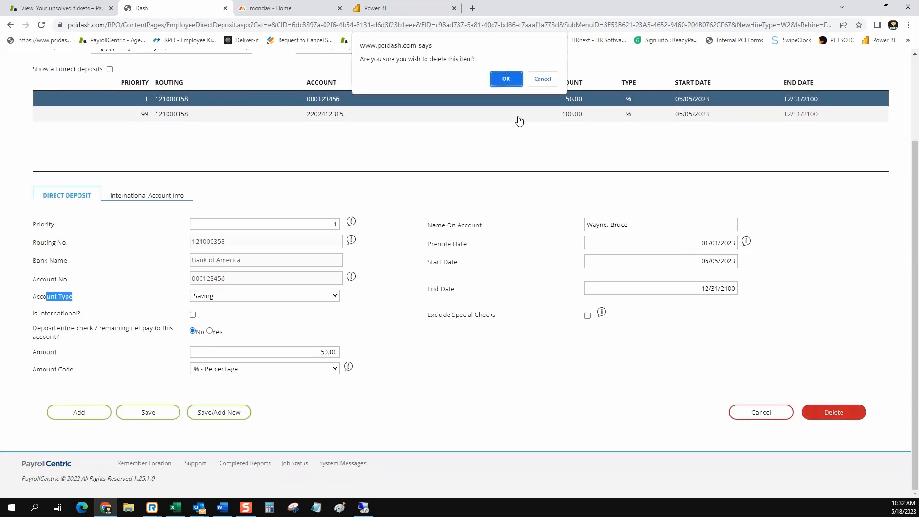
pyautogui.click(516, 85)
pyautogui.scroll(-1, 886, 423)
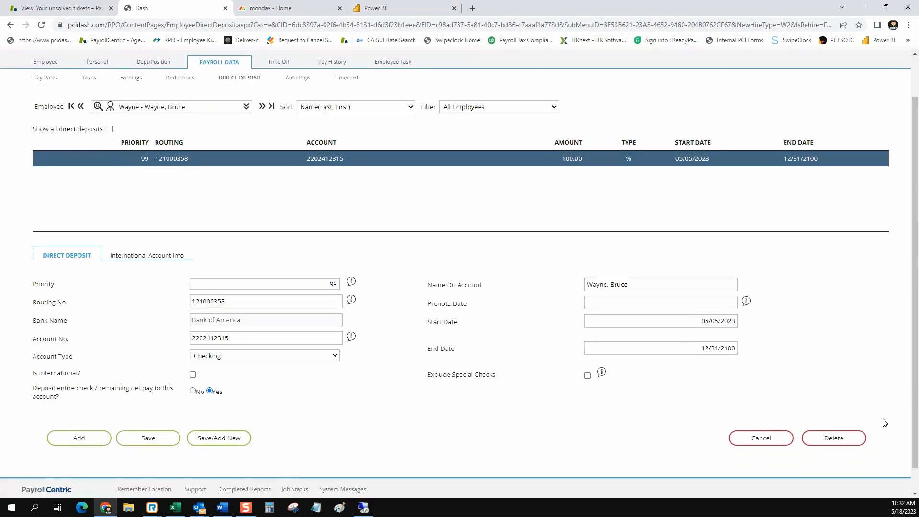
pyautogui.click(840, 438)
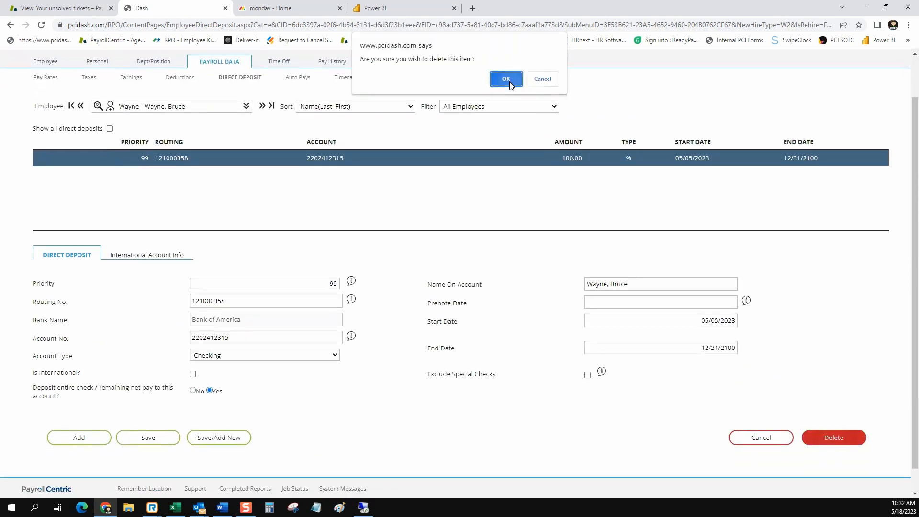
pyautogui.click(509, 80)
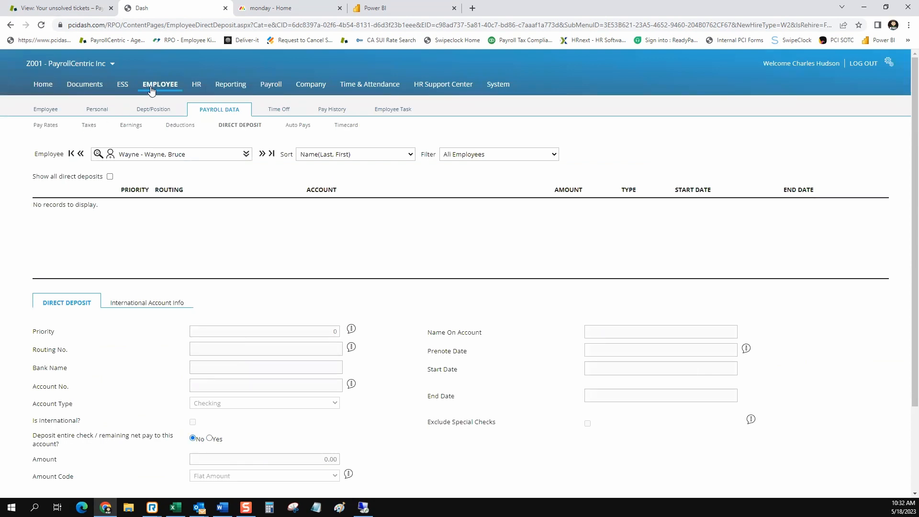
# Go through the Personal tab's Demographics page to the Home welcome dashboard.
pyautogui.moveTo(99, 117)
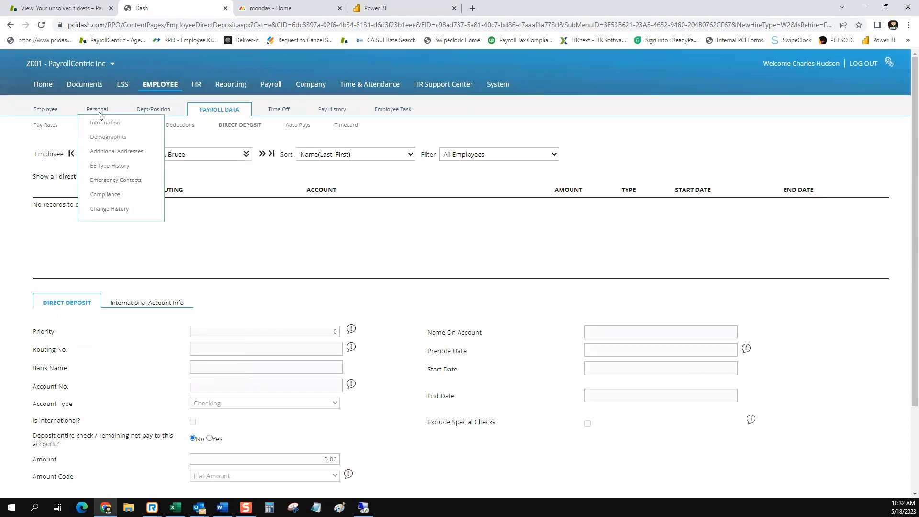
pyautogui.click(99, 139)
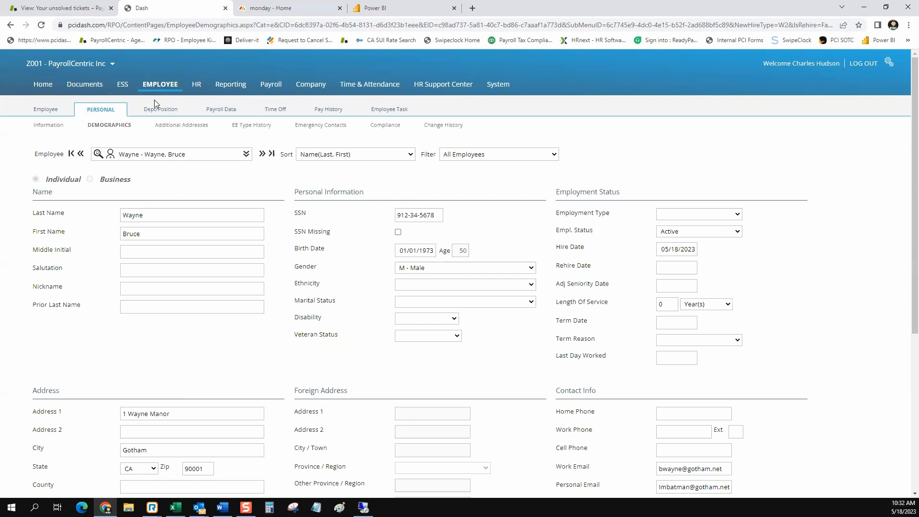
pyautogui.click(42, 88)
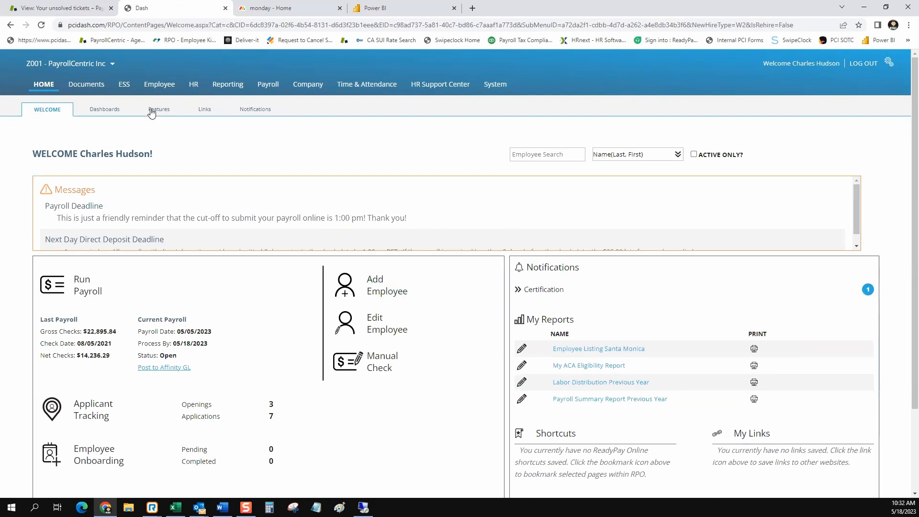
# Search employees by first name and select the second of the two matches.
pyautogui.click(155, 88)
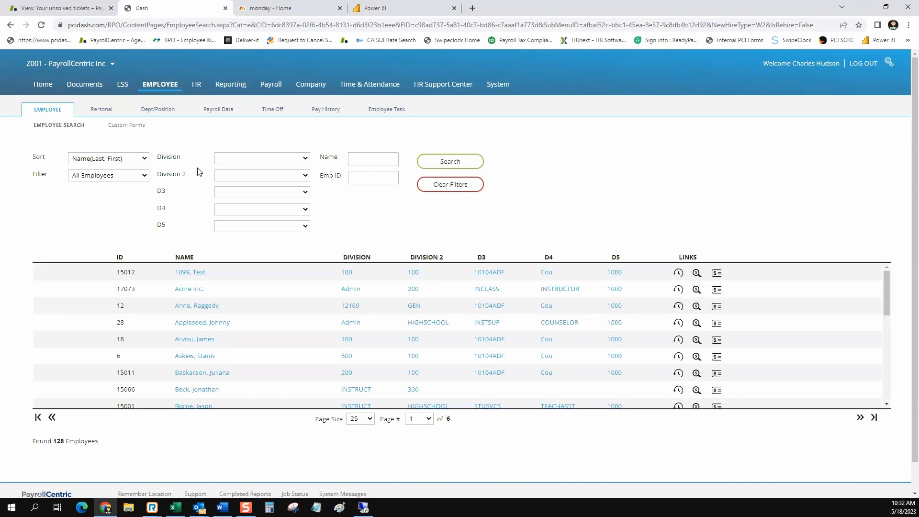
pyautogui.click(375, 161)
pyautogui.write('bruce')
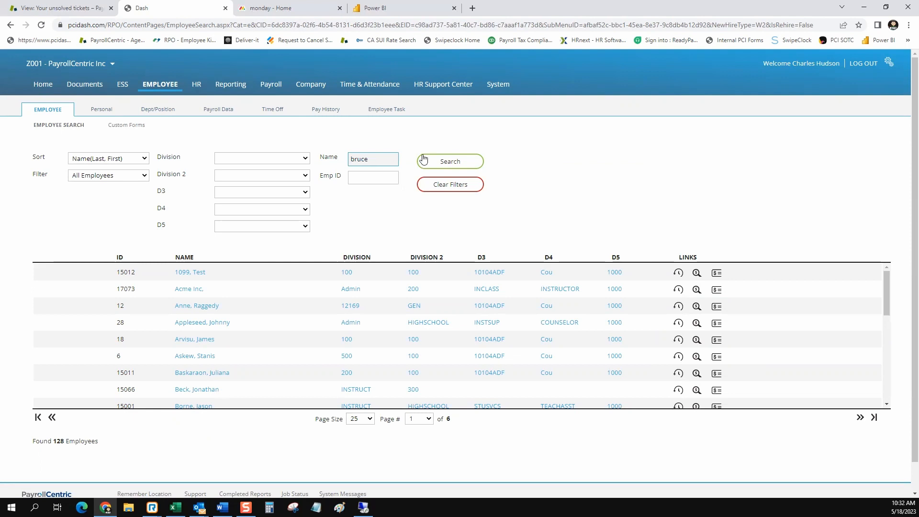
pyautogui.click(423, 159)
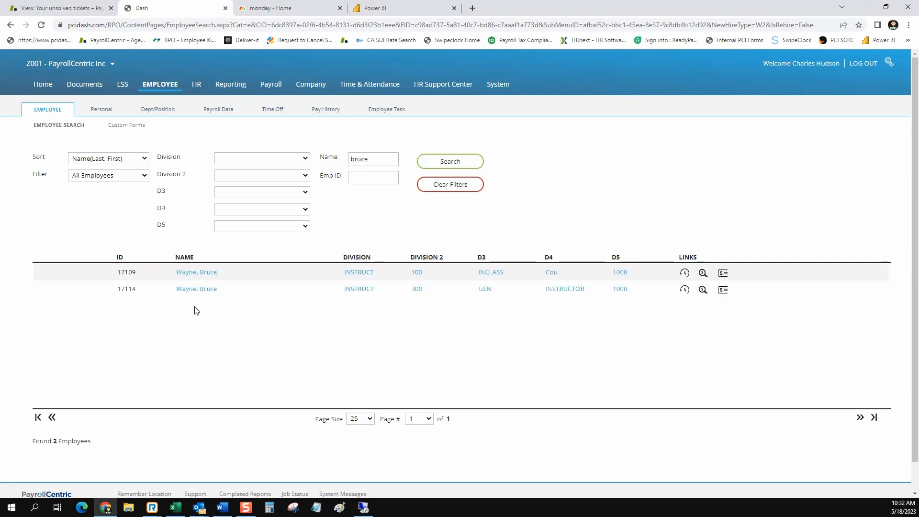
pyautogui.click(195, 295)
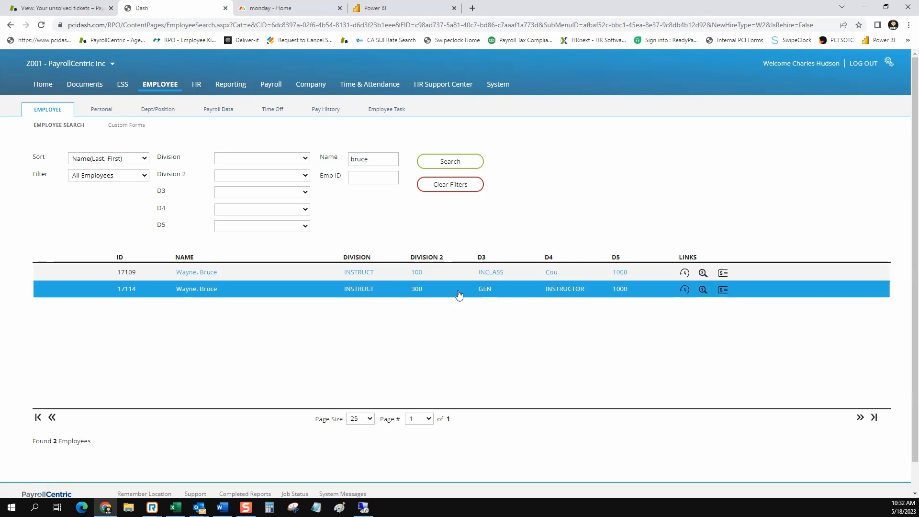
# Open the selected employee's Demographics page and expand the Empl. Status dropdown.
pyautogui.click(194, 289)
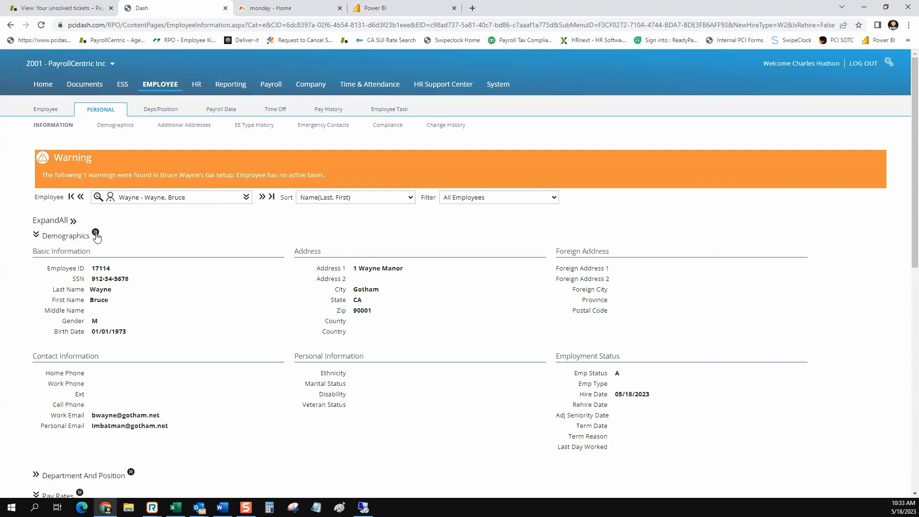
pyautogui.click(109, 127)
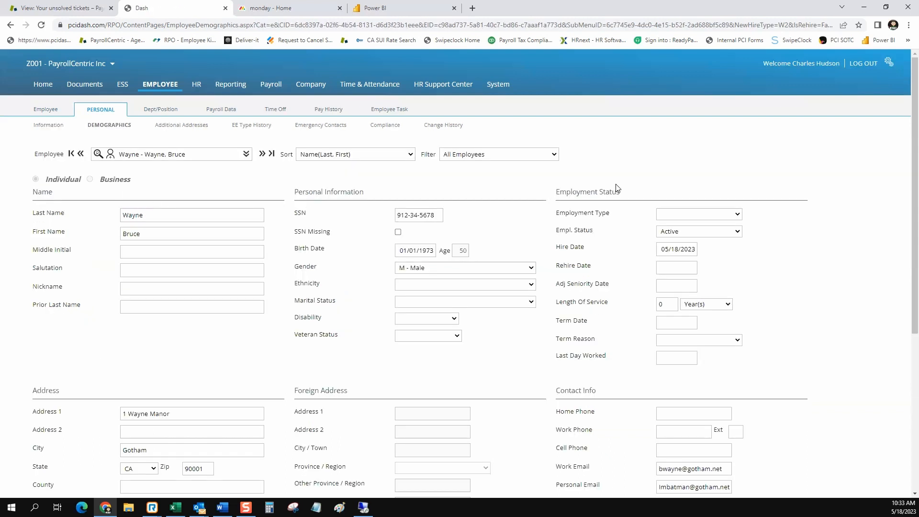
pyautogui.moveTo(621, 192); pyautogui.dragTo(560, 192)
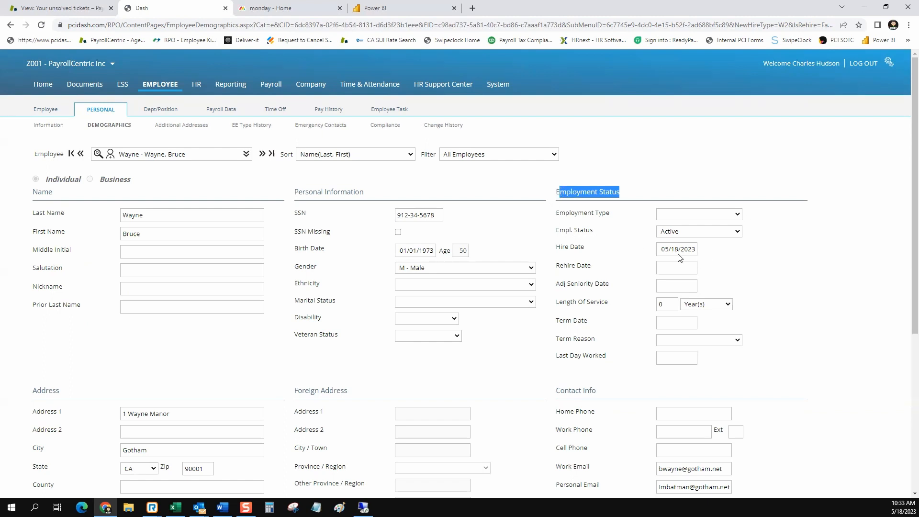
pyautogui.moveTo(594, 230); pyautogui.dragTo(560, 232)
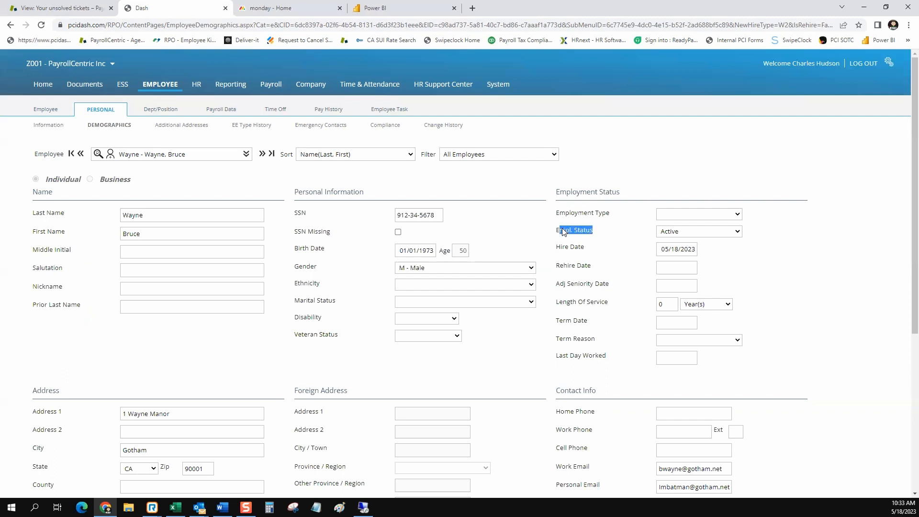
pyautogui.click(738, 232)
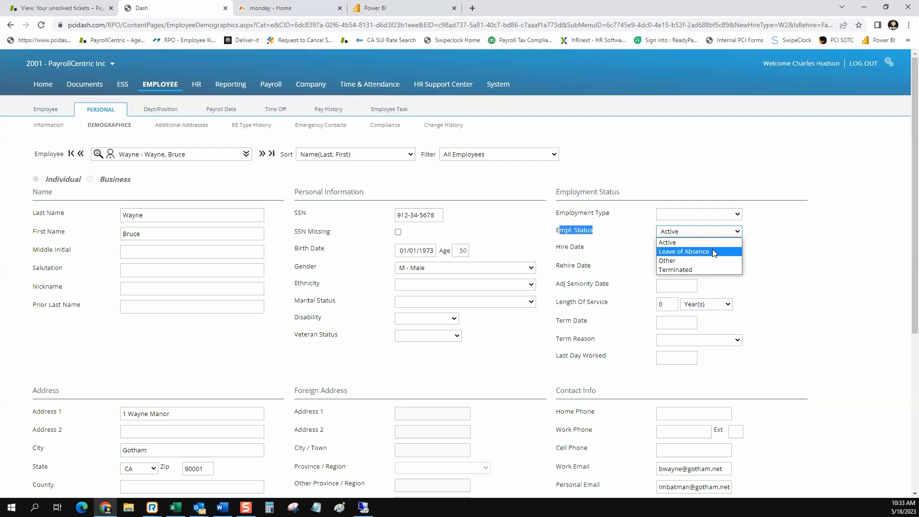
# Set Empl. Status to Terminated with termination date 05/18/2023.
pyautogui.click(696, 270)
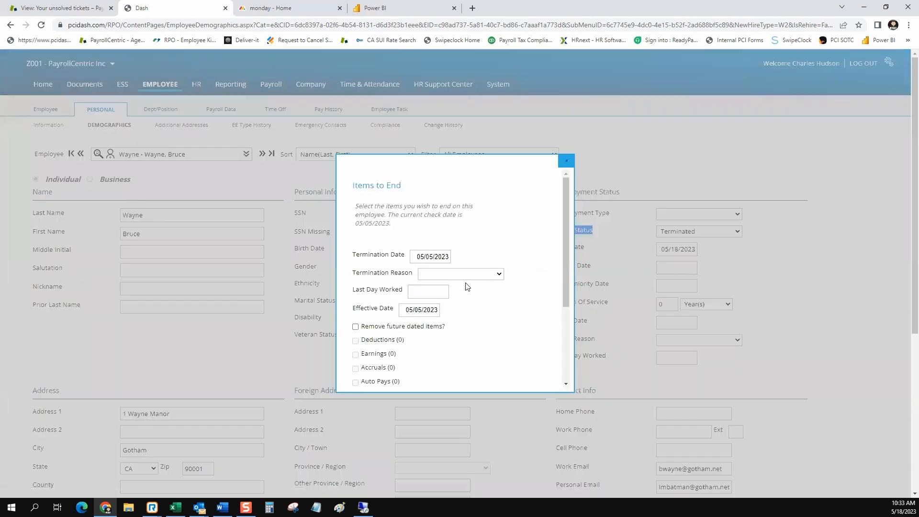
pyautogui.scroll(-1, 464, 237)
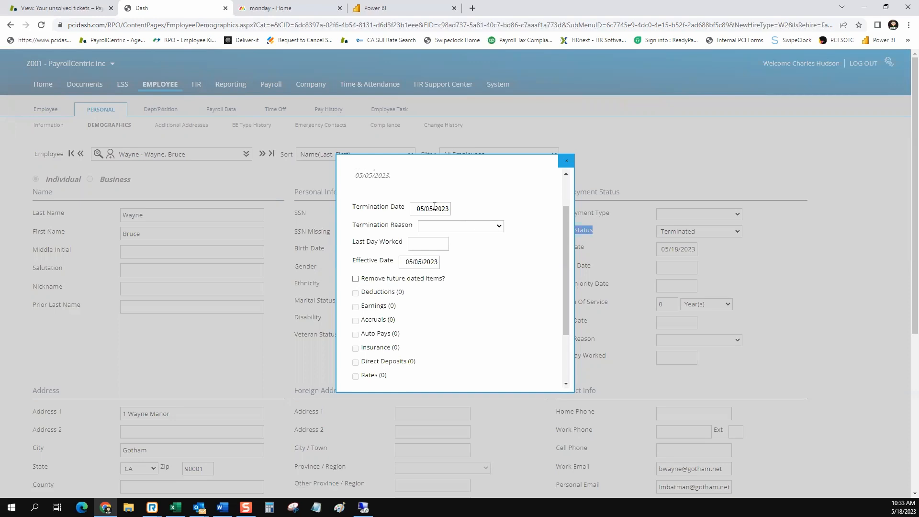
pyautogui.click(434, 207)
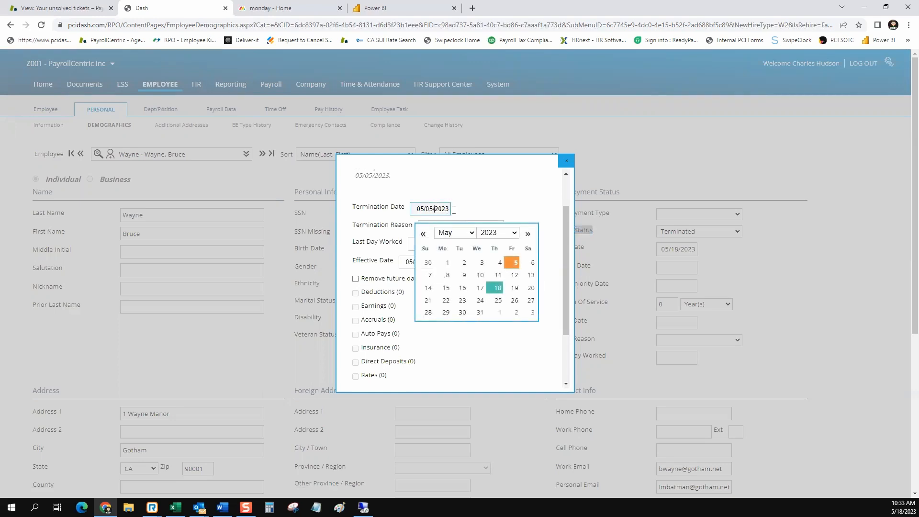
pyautogui.click(495, 288)
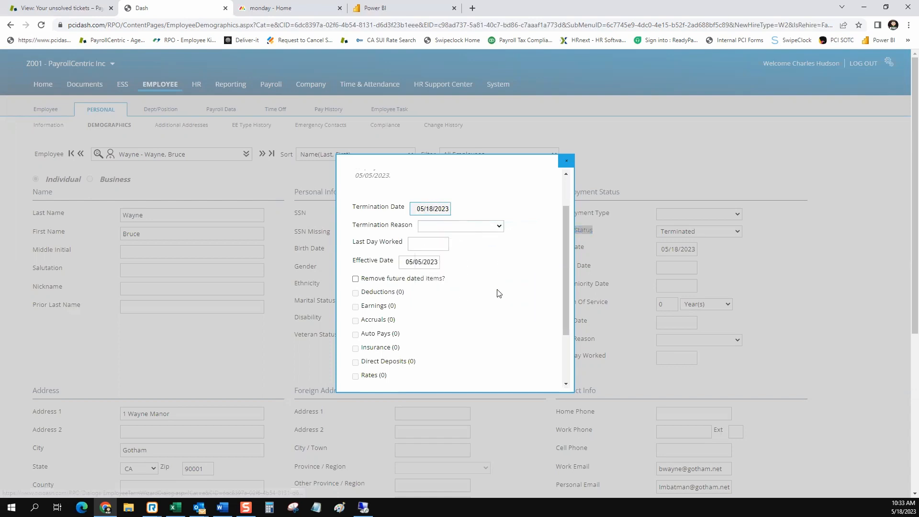
# Review the Effective Date calendar, leaving the effective date at 05/05/2023.
pyautogui.click(424, 260)
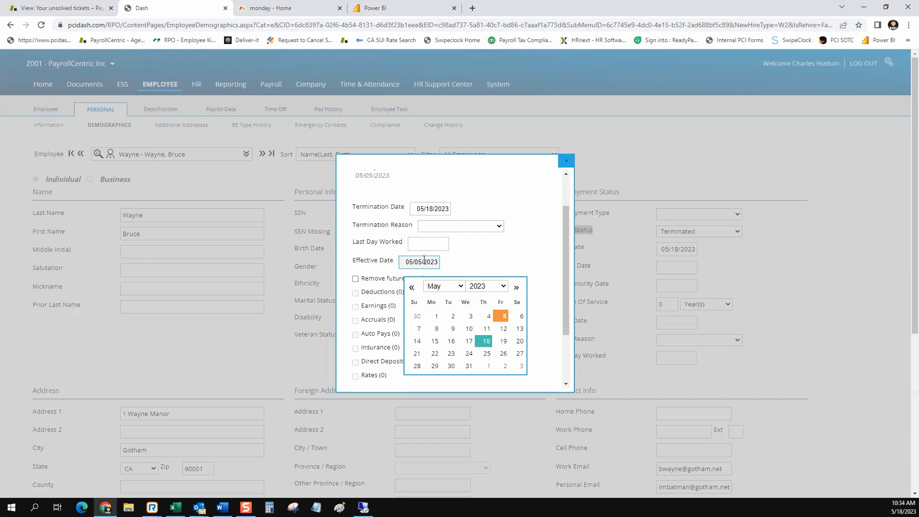
pyautogui.click(453, 263)
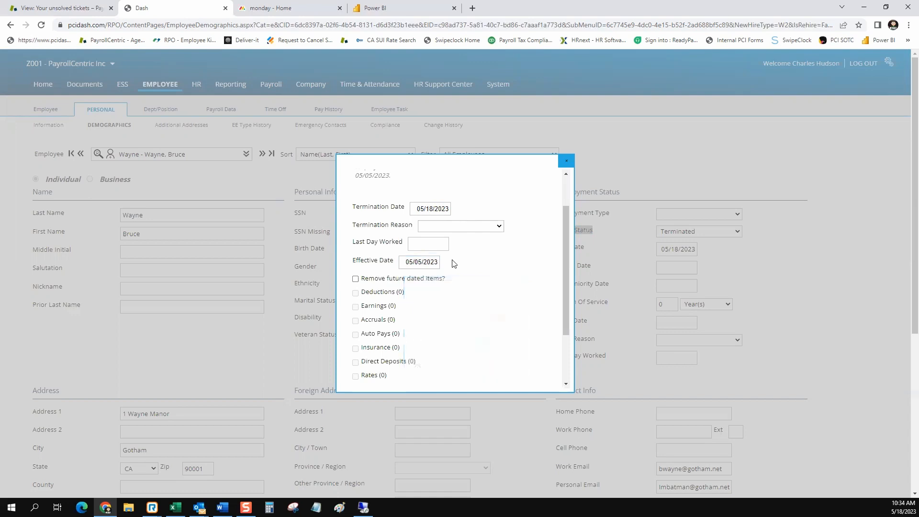
pyautogui.click(422, 263)
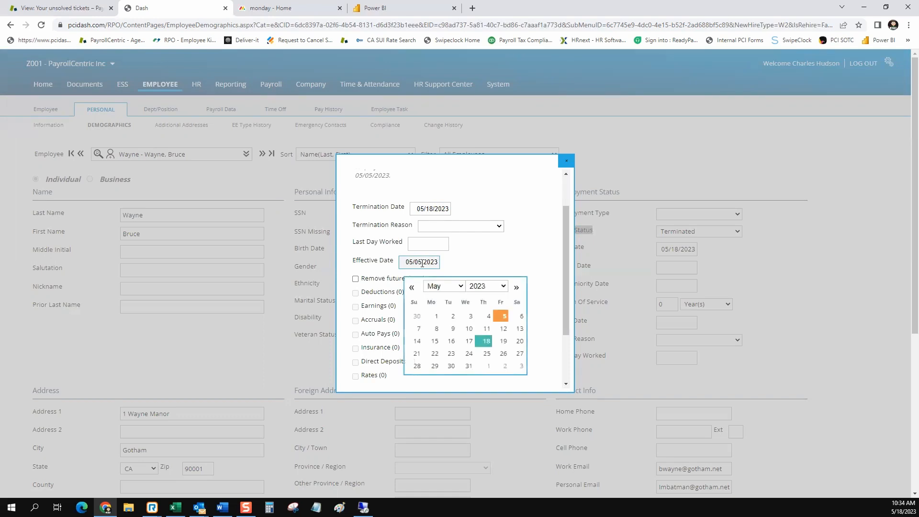
pyautogui.click(461, 255)
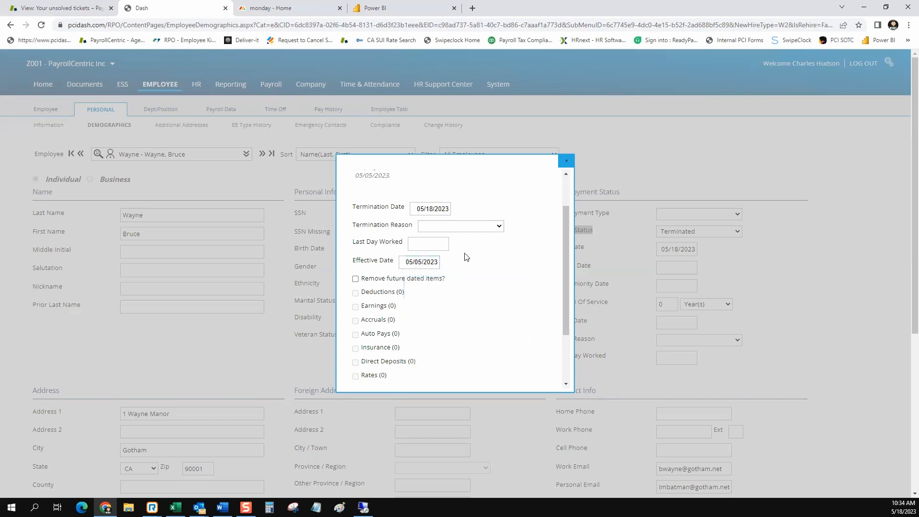
pyautogui.click(413, 264)
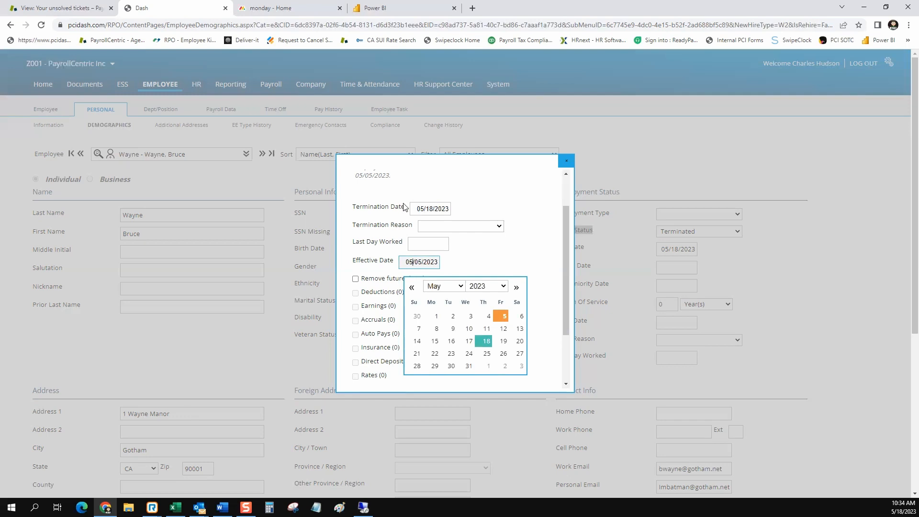
# Set last day worked to 05/18/2023 and choose V - Voluntary as the termination reason.
pyautogui.click(395, 245)
pyautogui.click(419, 245)
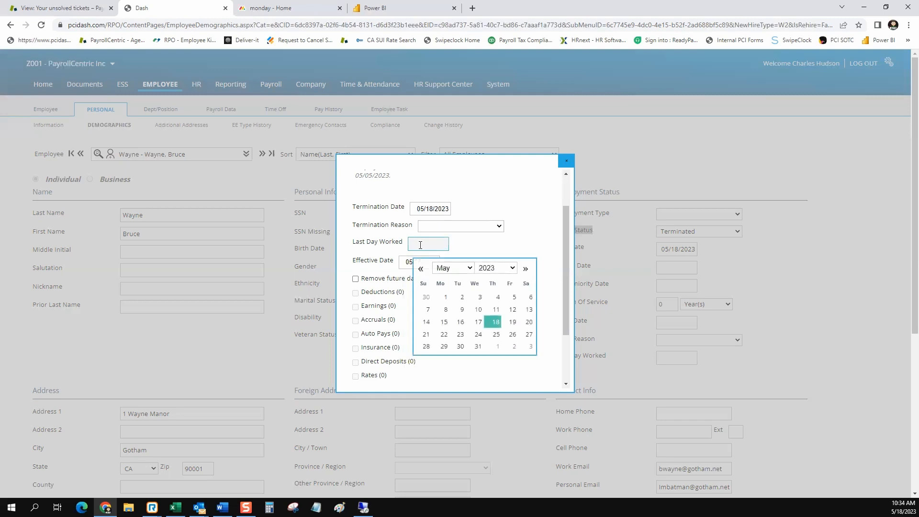
pyautogui.click(494, 324)
pyautogui.click(500, 226)
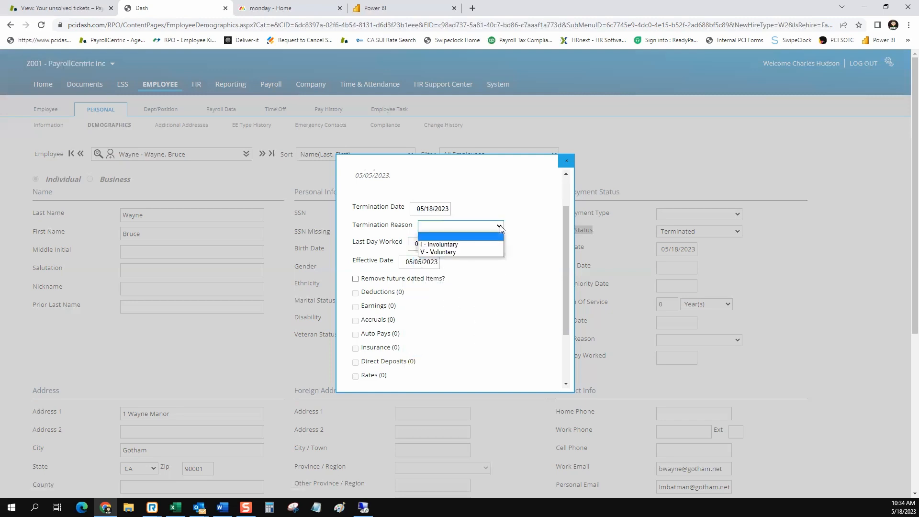
pyautogui.click(485, 253)
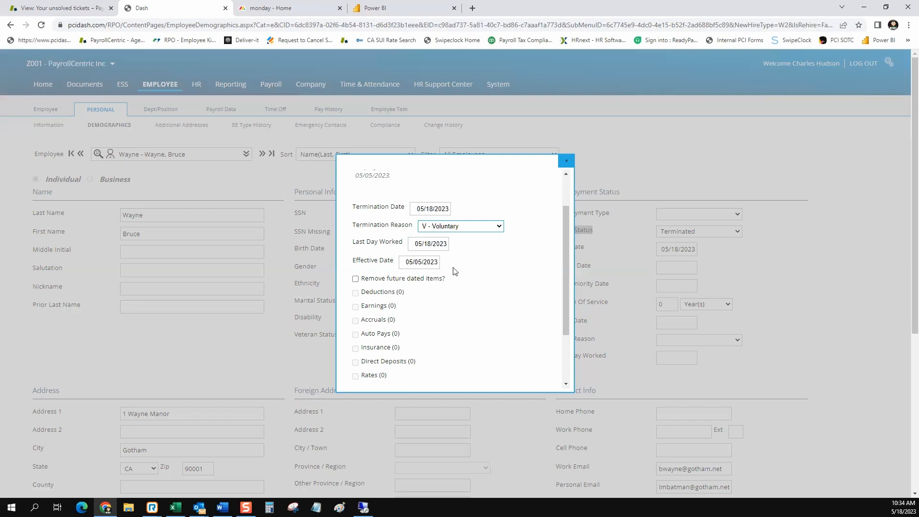
# Set the effective date to 05/18/2023 and save the termination details.
pyautogui.click(414, 262)
pyautogui.click(487, 341)
pyautogui.scroll(-2, 486, 302)
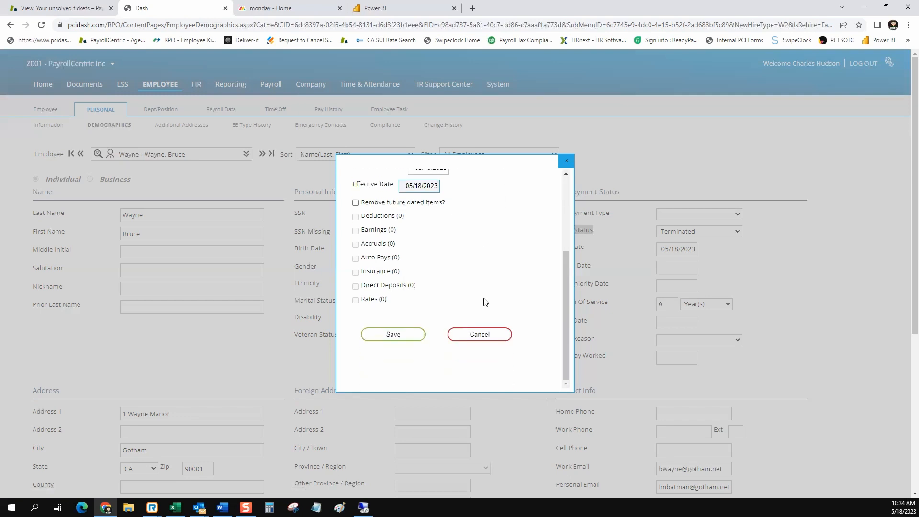
pyautogui.scroll(2, 411, 321)
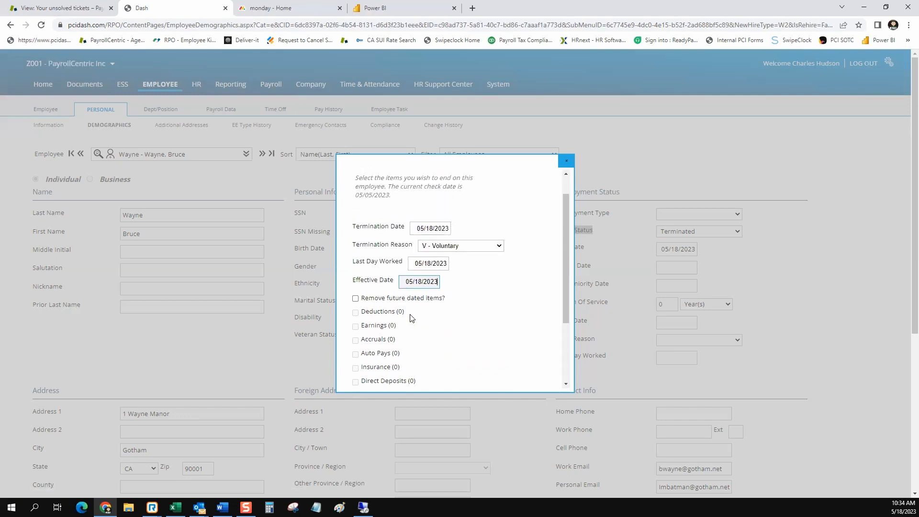
pyautogui.moveTo(441, 299); pyautogui.dragTo(370, 299)
pyautogui.scroll(-1, 386, 307)
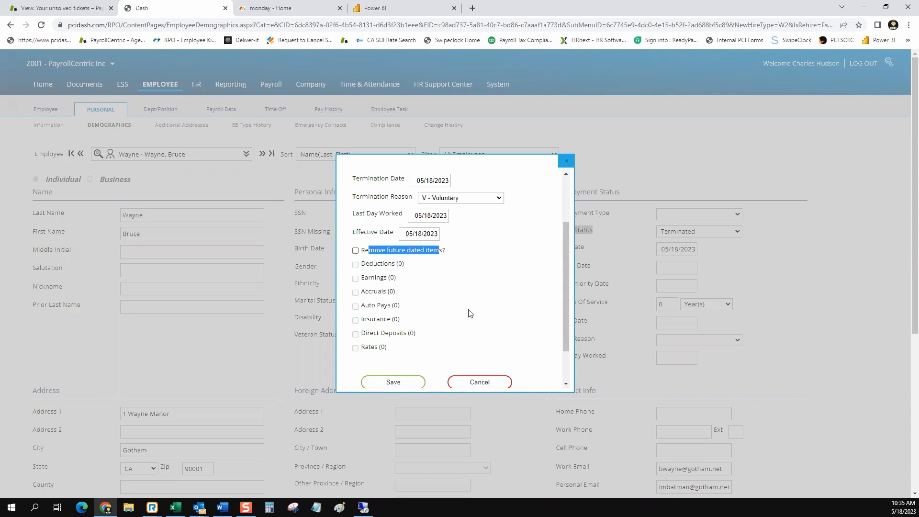
pyautogui.scroll(-2, 451, 308)
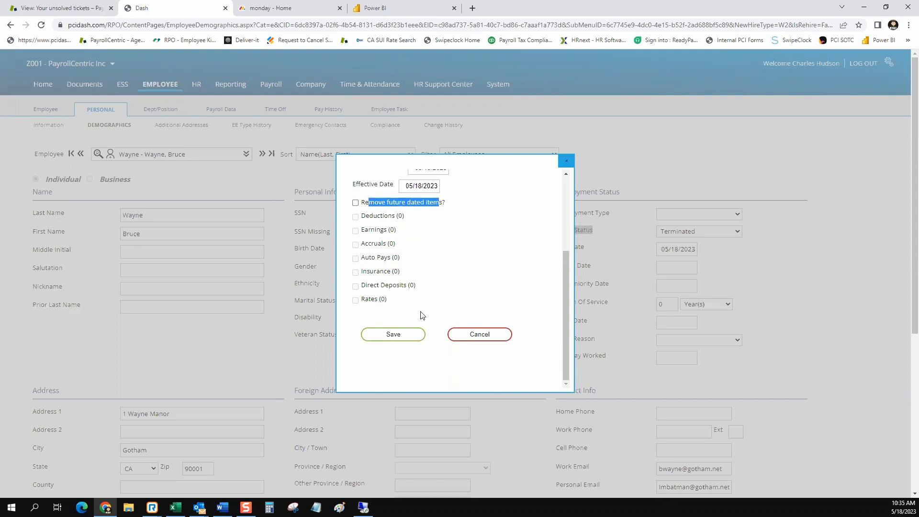
pyautogui.click(398, 334)
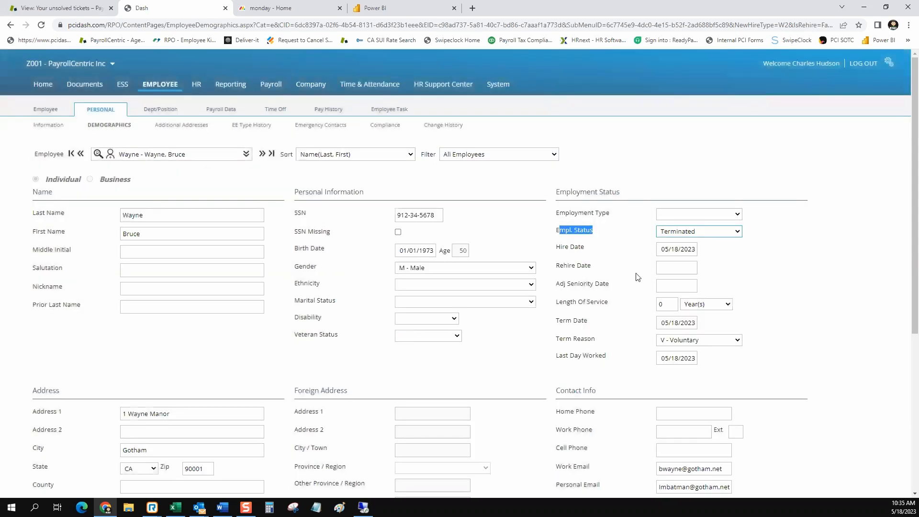
pyautogui.scroll(-5, 339, 245)
# Save the terminated employee's demographics record, leaving employment status unchanged.
pyautogui.click(142, 416)
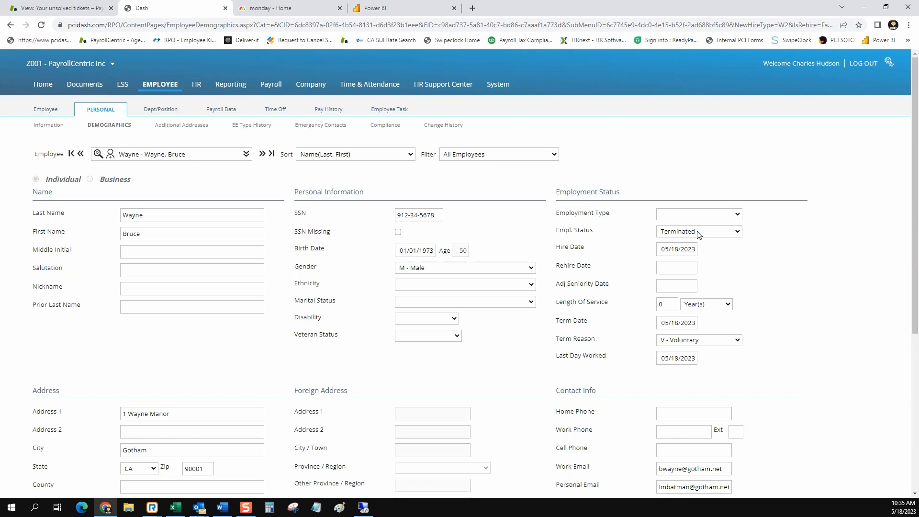
pyautogui.click(666, 235)
pyautogui.click(666, 236)
# Check the employee's Future Changes for pending items, then go back to Demographics.
pyautogui.moveTo(160, 111)
pyautogui.click(163, 168)
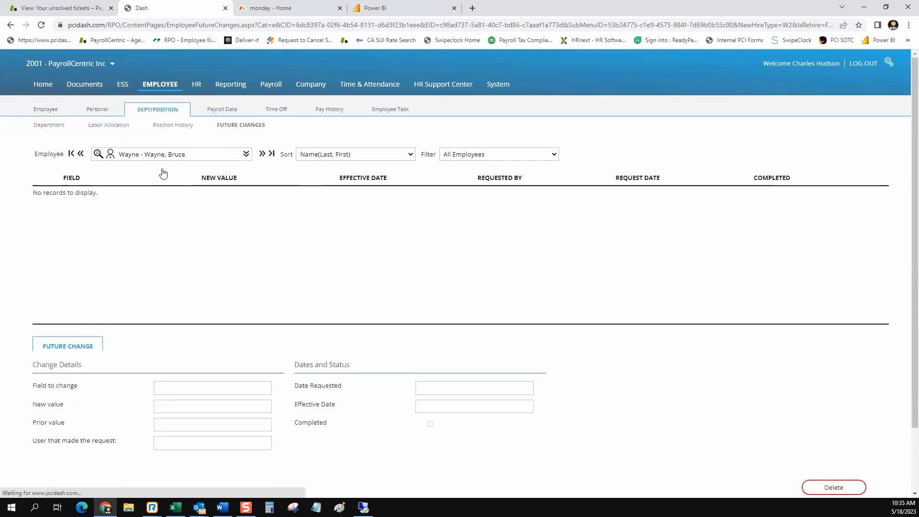
pyautogui.click(152, 112)
pyautogui.moveTo(86, 118)
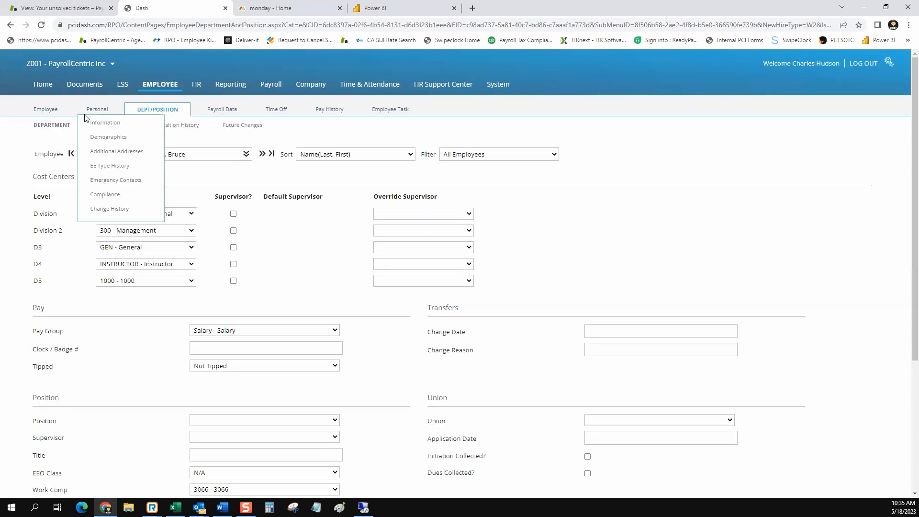
pyautogui.click(104, 138)
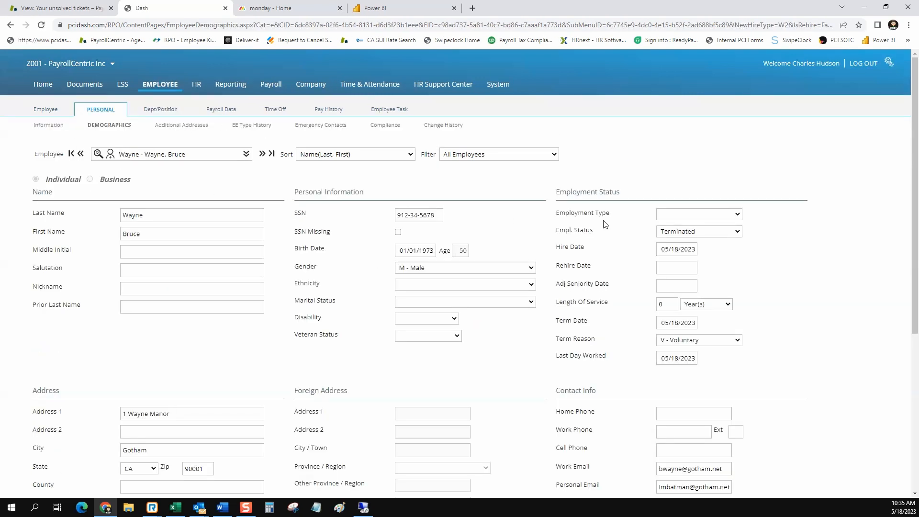
# Clear the term reason, last day worked and term date fields.
pyautogui.click(734, 340)
pyautogui.click(692, 350)
pyautogui.click(662, 359)
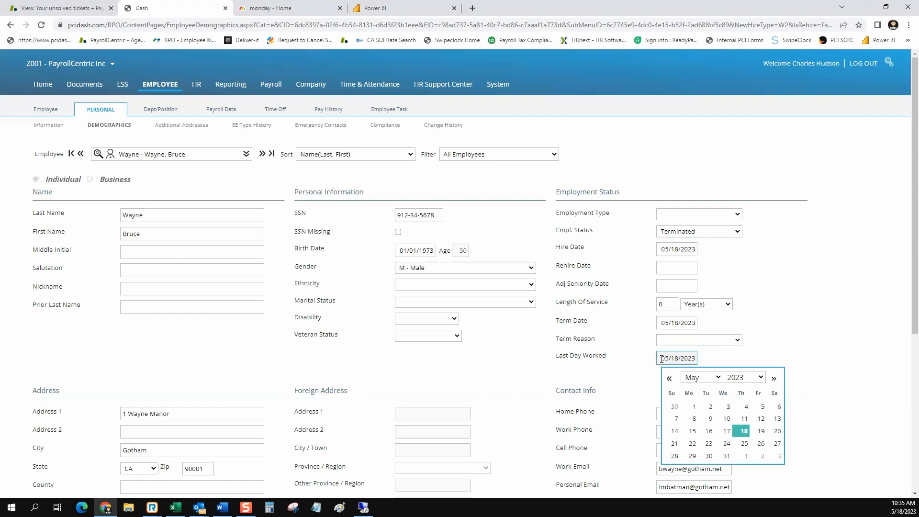
pyautogui.moveTo(662, 359); pyautogui.dragTo(702, 362)
pyautogui.press('BackSpace')
pyautogui.moveTo(660, 325); pyautogui.dragTo(695, 326)
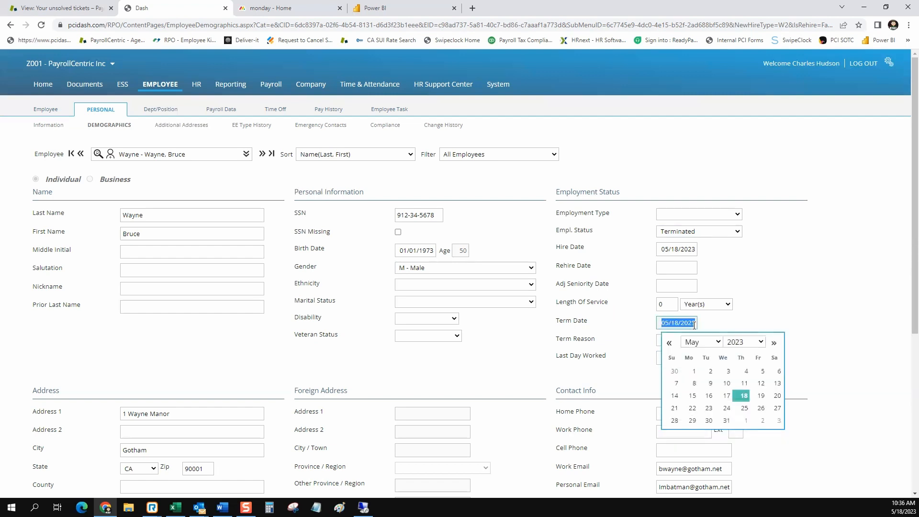
pyautogui.press('BackSpace')
# Set employment status to Active and save the employee record.
pyautogui.click(737, 234)
pyautogui.click(719, 252)
pyautogui.click(738, 231)
pyautogui.click(719, 244)
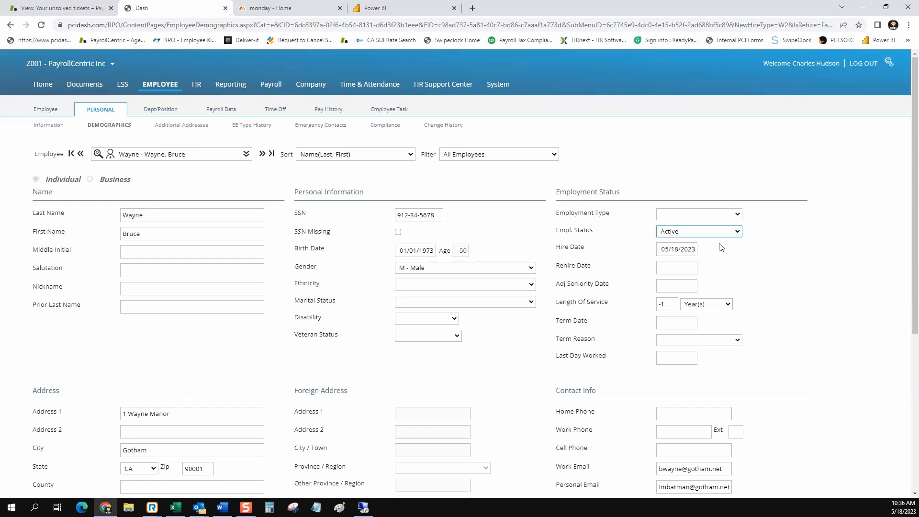
pyautogui.scroll(-5, 531, 268)
pyautogui.click(158, 414)
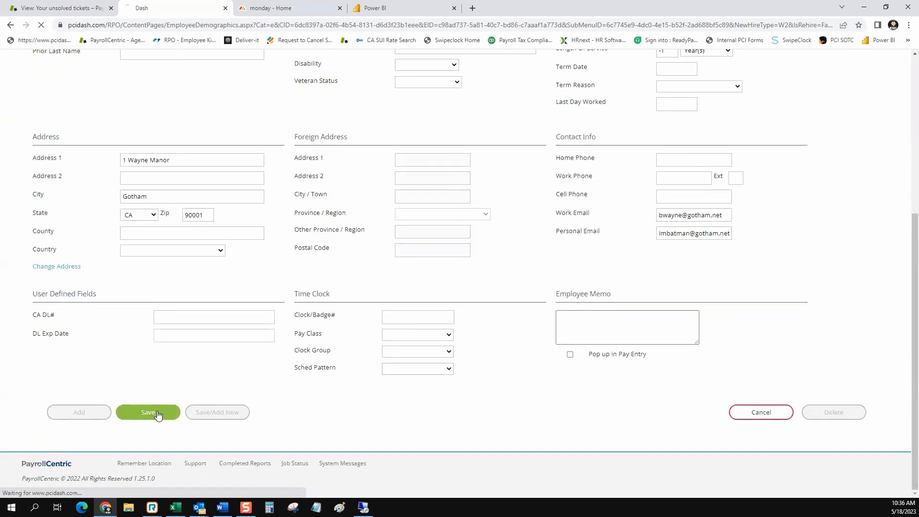
# Set status to Terminated with termination date 05/31/2023 and reason V - Voluntary.
pyautogui.click(736, 233)
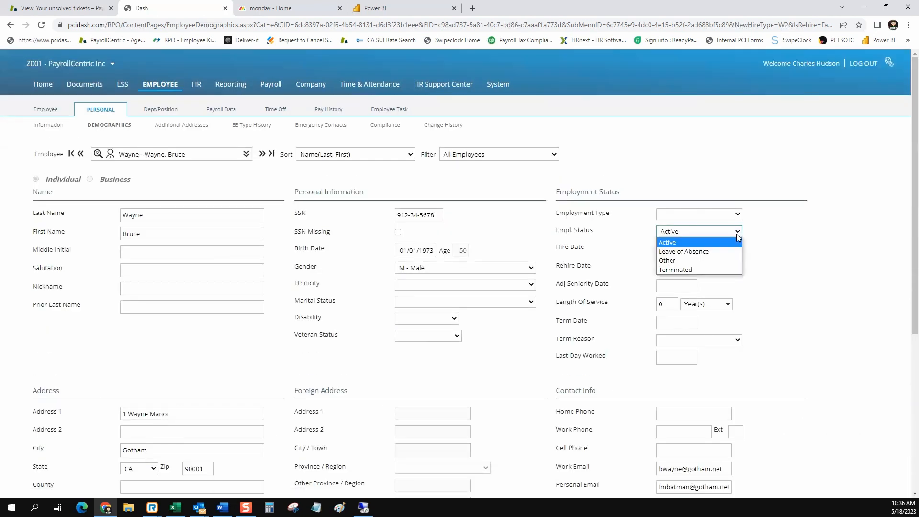
pyautogui.click(688, 270)
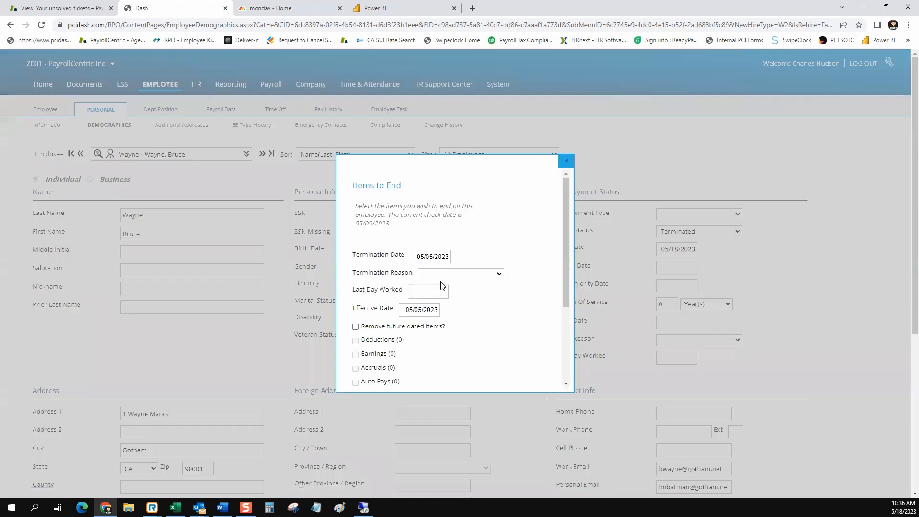
pyautogui.click(436, 258)
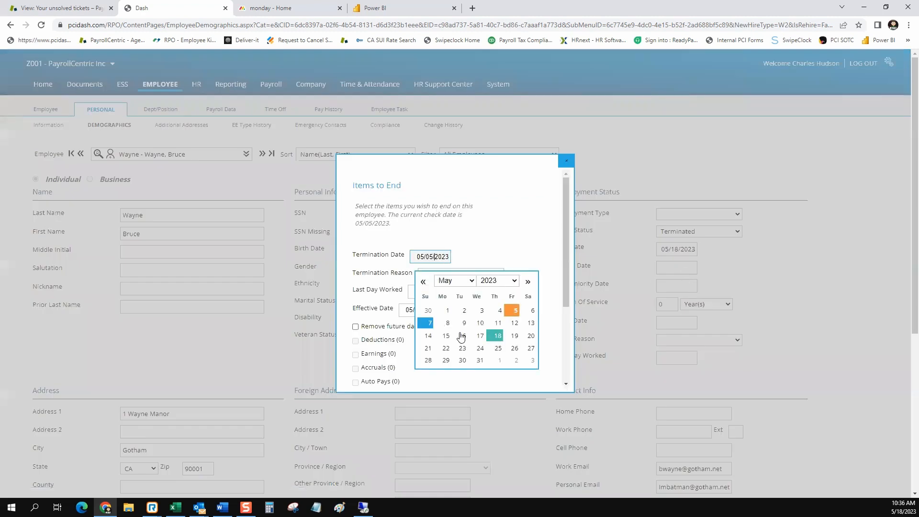
pyautogui.click(480, 360)
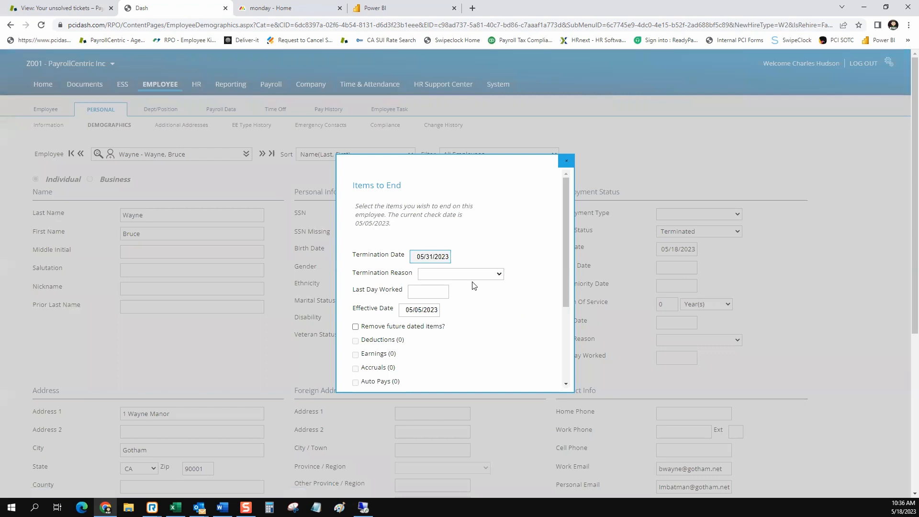
pyautogui.click(499, 274)
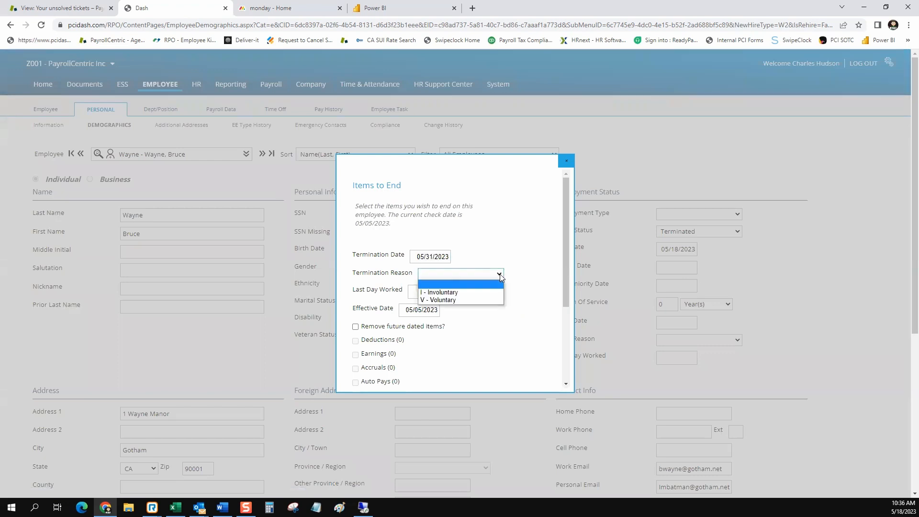
pyautogui.click(458, 300)
# Set last day worked and effective date to 05/31/2023 and save the termination.
pyautogui.click(431, 291)
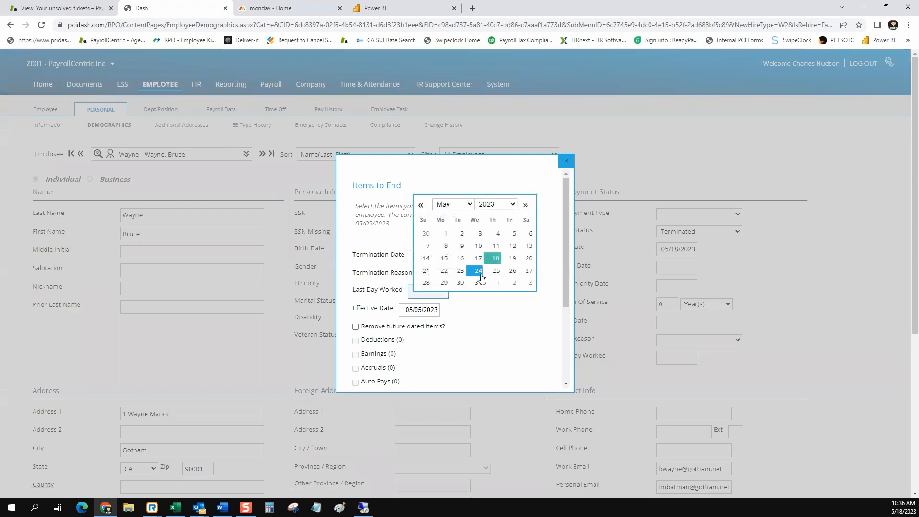
pyautogui.click(478, 283)
pyautogui.click(431, 311)
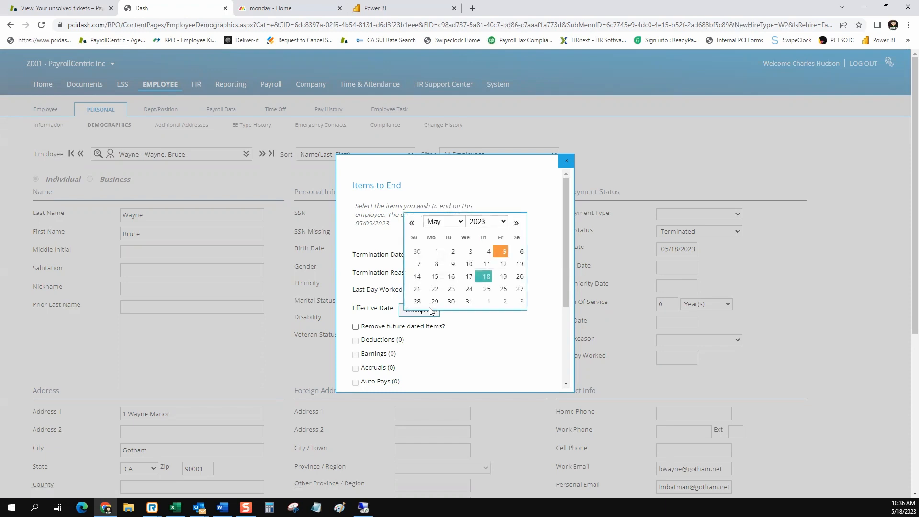
pyautogui.click(469, 301)
pyautogui.scroll(-2, 471, 316)
pyautogui.scroll(-1, 471, 316)
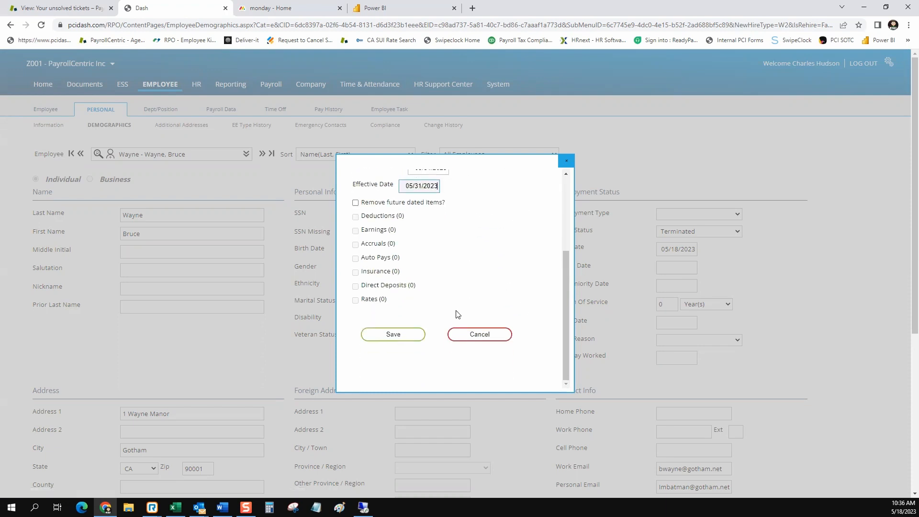
pyautogui.click(405, 333)
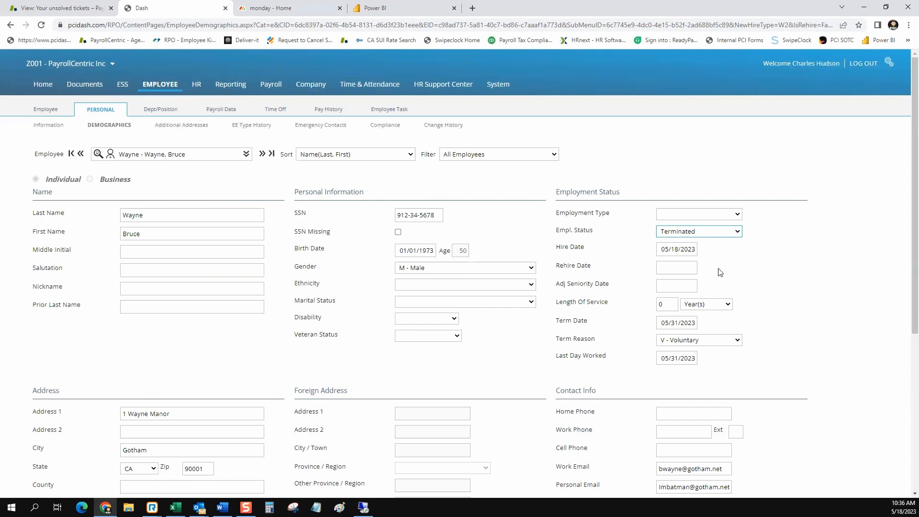
pyautogui.click(557, 234)
pyautogui.moveTo(557, 235); pyautogui.dragTo(584, 231)
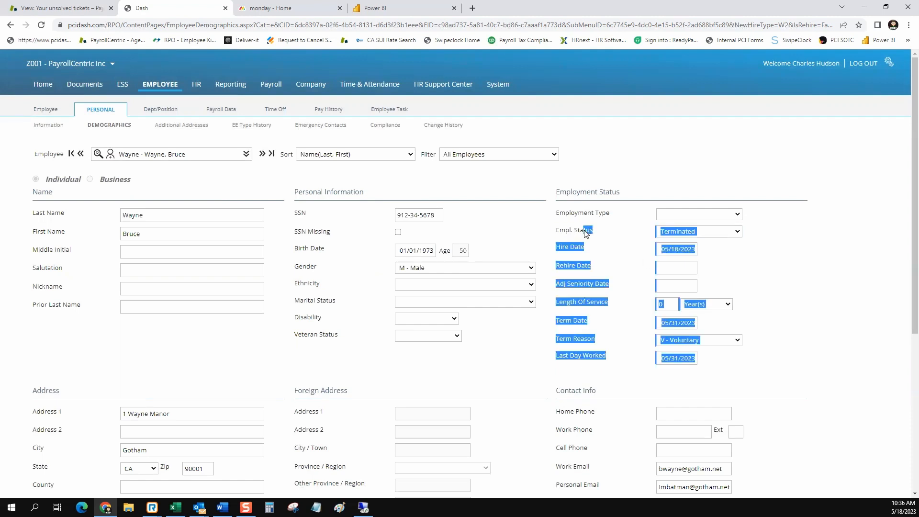
pyautogui.click(579, 231)
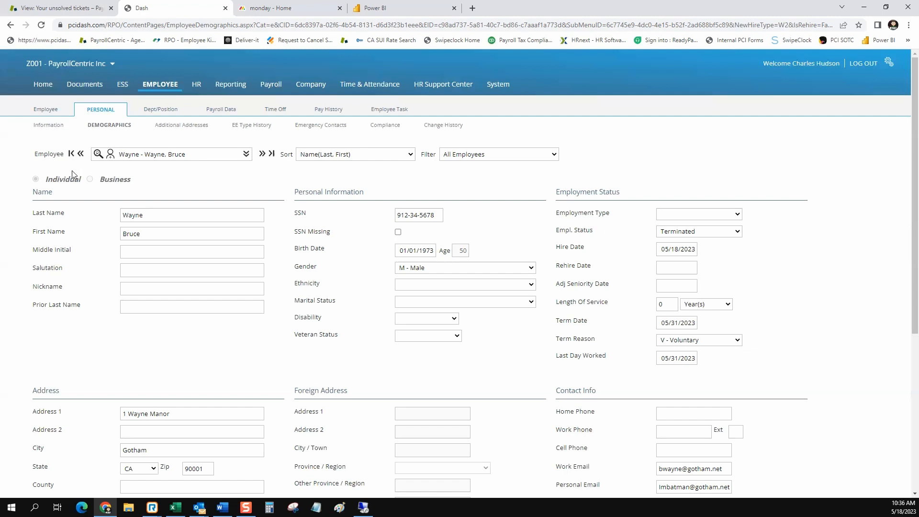
pyautogui.moveTo(163, 111)
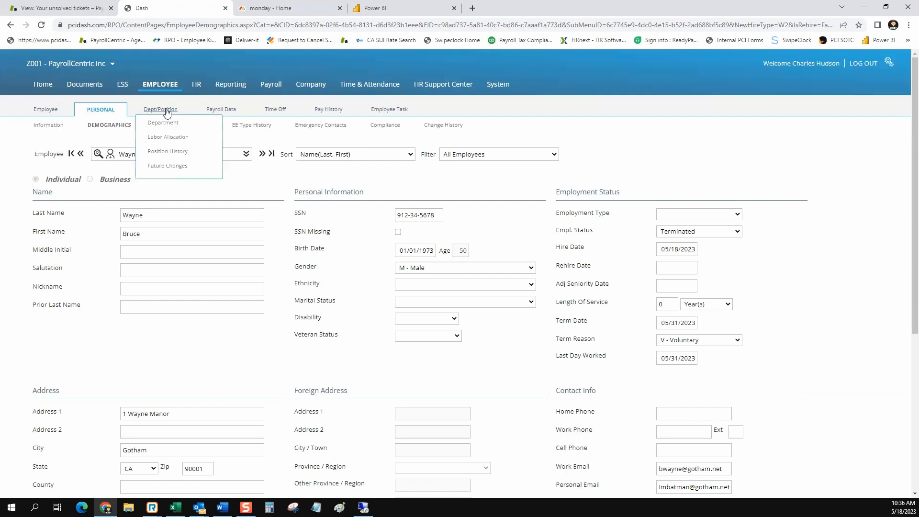
# Delete the pending EmpStatus change to T (5/31/2023), confirming both delete prompts.
pyautogui.click(173, 166)
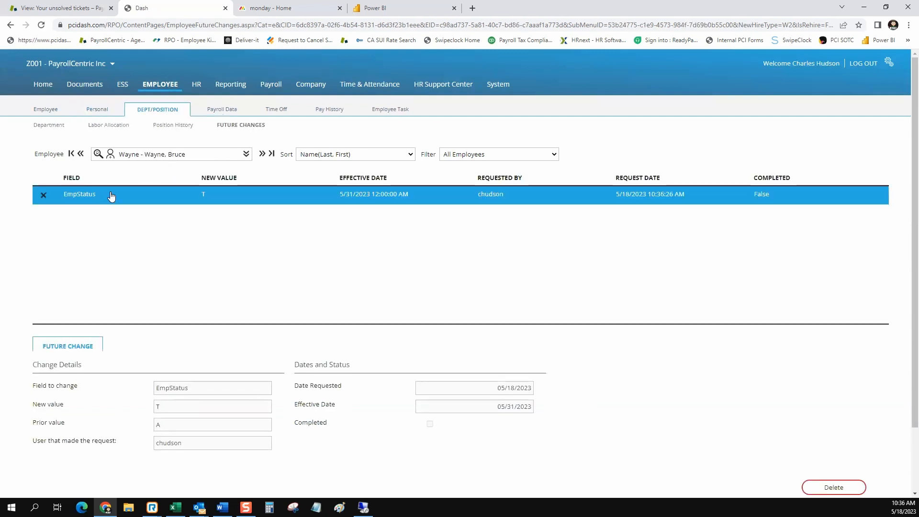
pyautogui.click(381, 205)
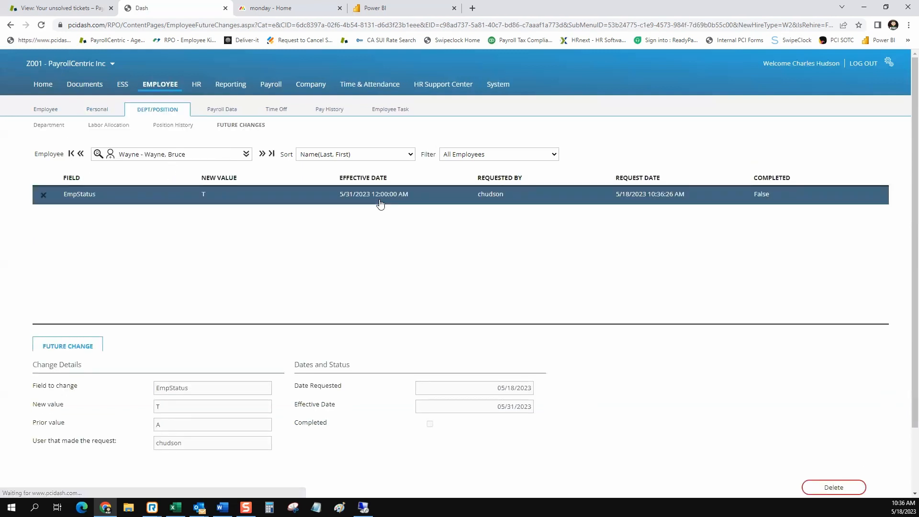
pyautogui.click(43, 200)
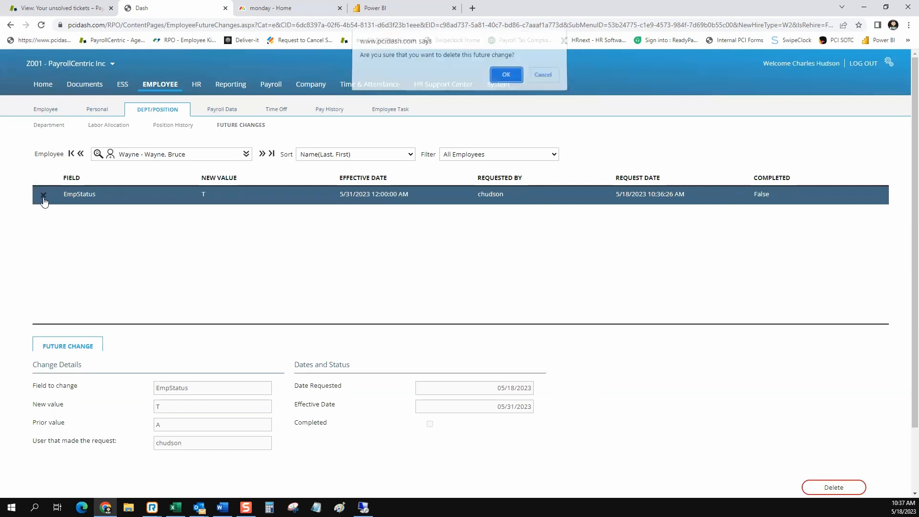
pyautogui.click(506, 77)
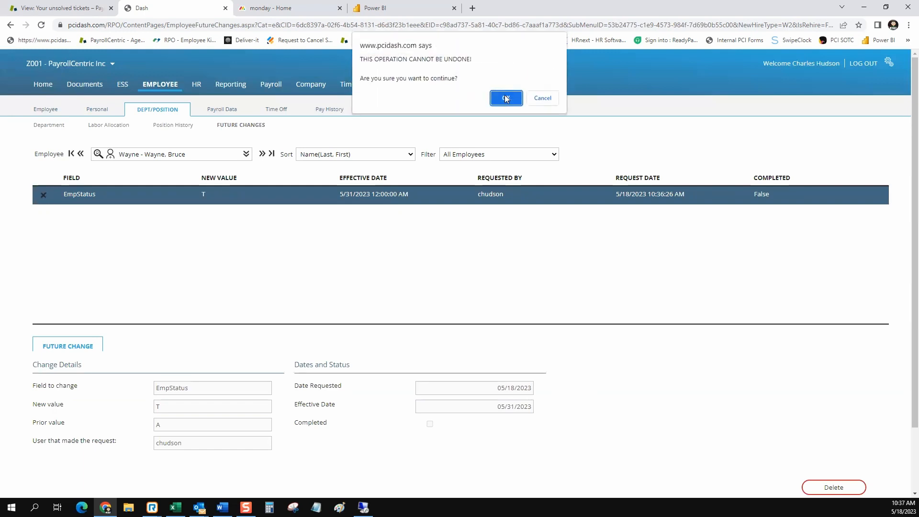
pyautogui.click(507, 99)
# On the Demographics page, set the employment status to Terminated.
pyautogui.moveTo(111, 120)
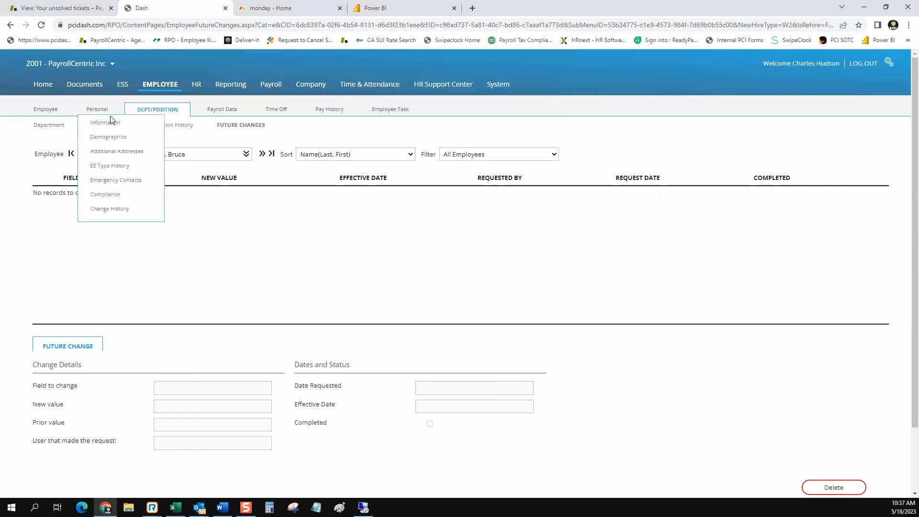
pyautogui.click(109, 137)
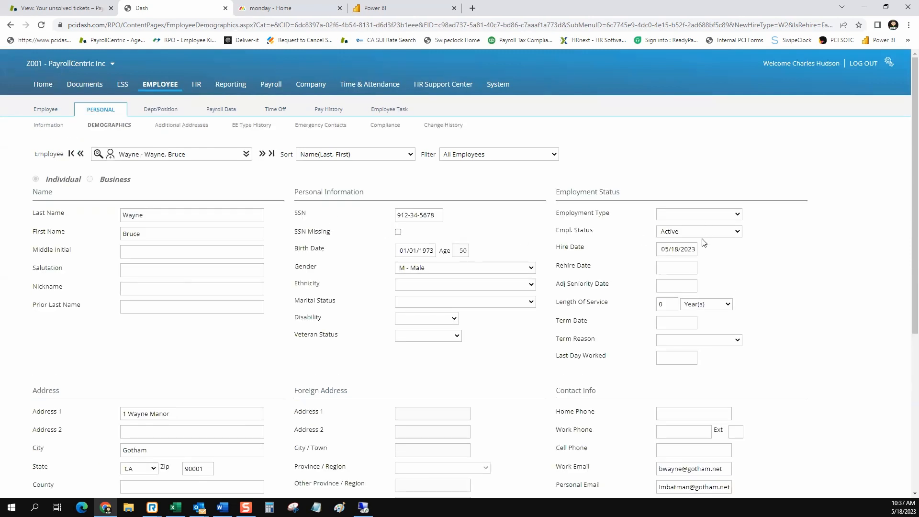
pyautogui.click(737, 232)
pyautogui.click(675, 269)
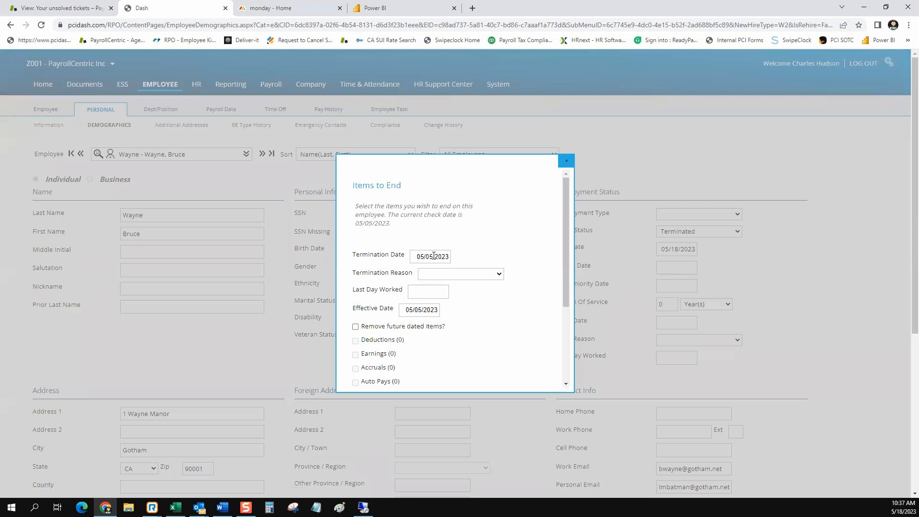
pyautogui.click(434, 256)
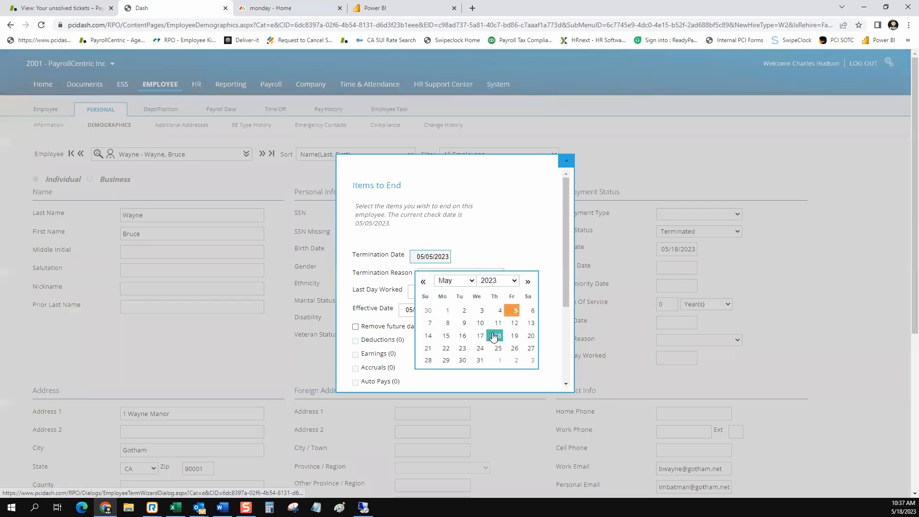
pyautogui.click(496, 250)
# Choose Voluntary, set last day worked and effective date to 05/05/2023, and attempt saving.
pyautogui.click(499, 274)
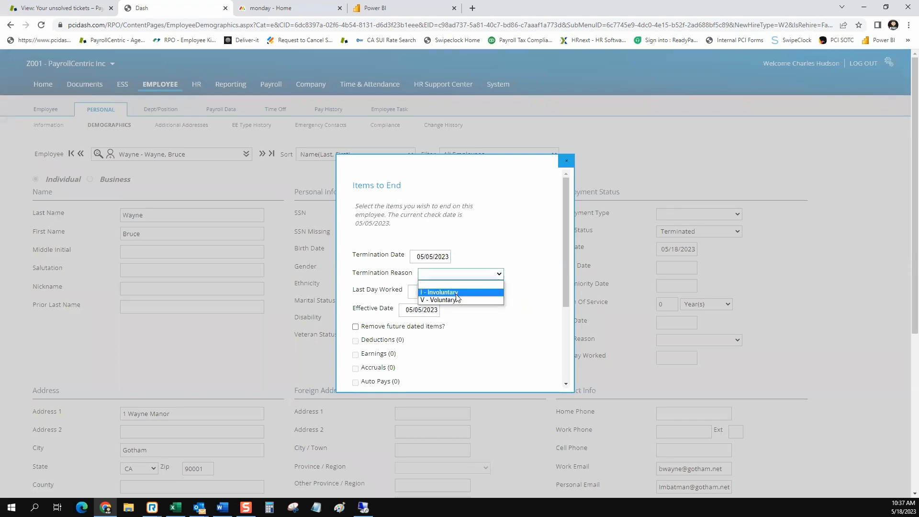
pyautogui.click(433, 300)
pyautogui.click(422, 292)
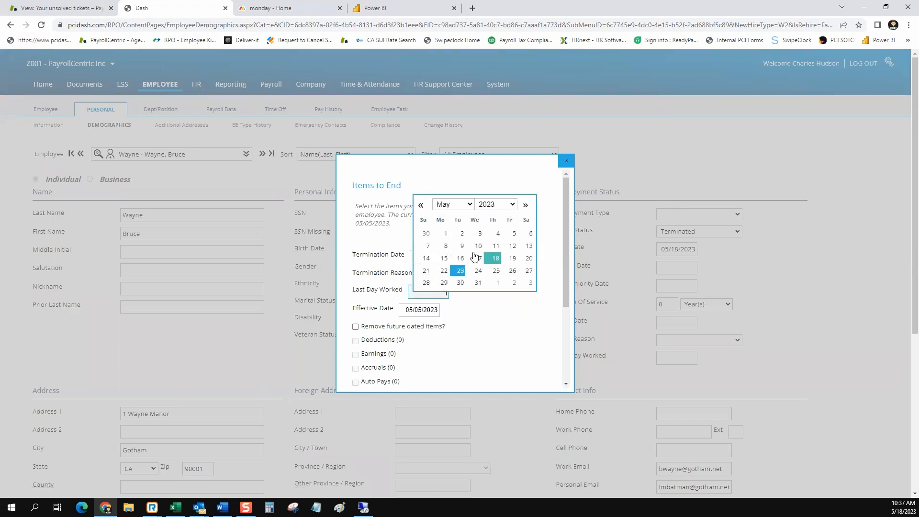
pyautogui.click(514, 233)
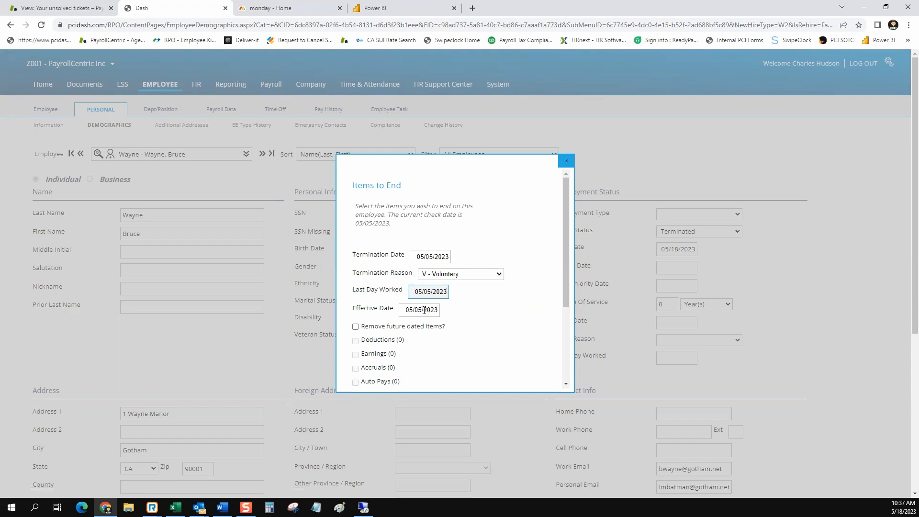
pyautogui.click(425, 311)
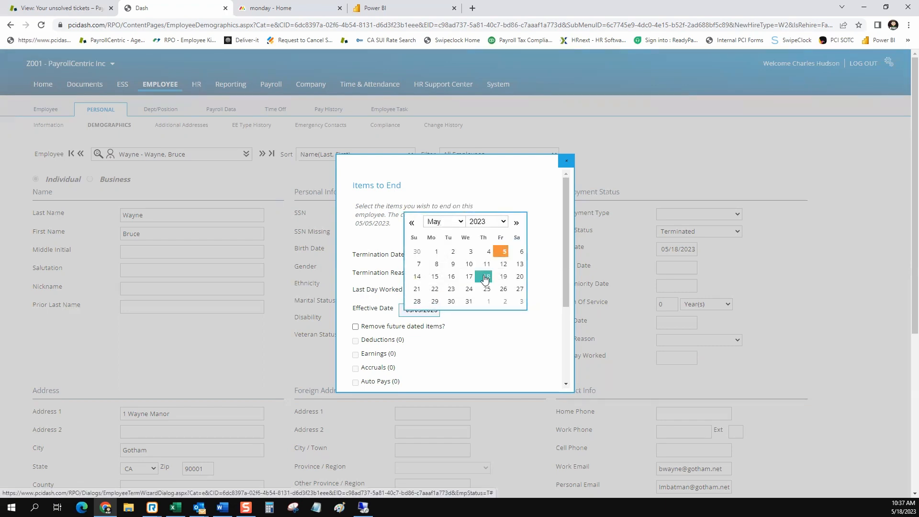
pyautogui.click(503, 252)
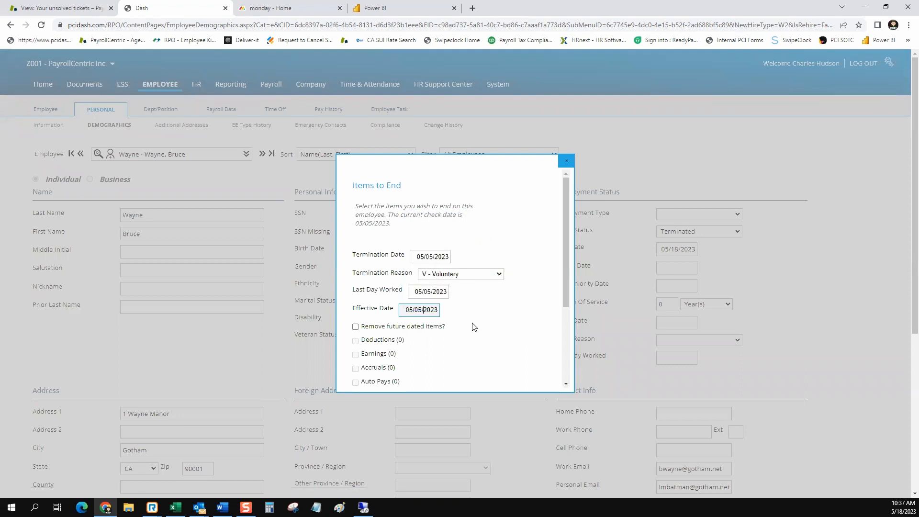
pyautogui.scroll(-3, 473, 327)
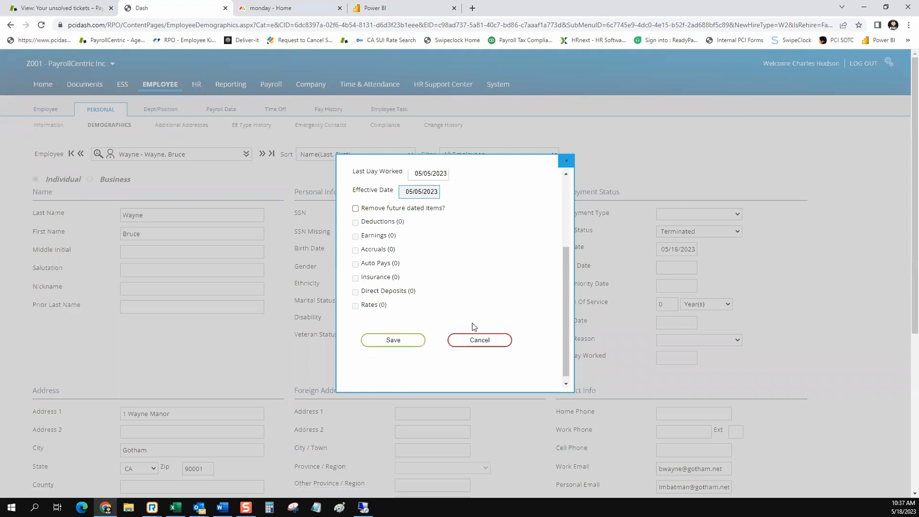
pyautogui.click(396, 335)
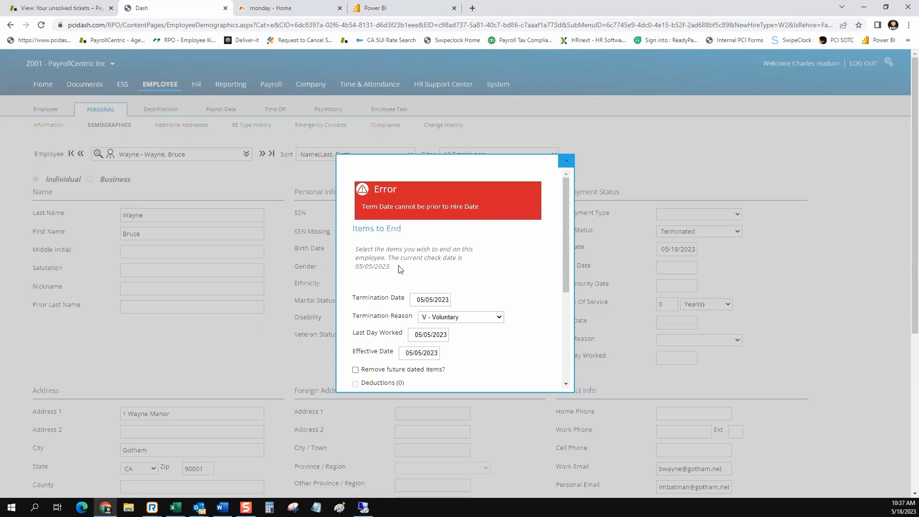
# Change the termination date to 05/18/2023 and save the termination.
pyautogui.scroll(-2, 531, 291)
pyautogui.click(428, 257)
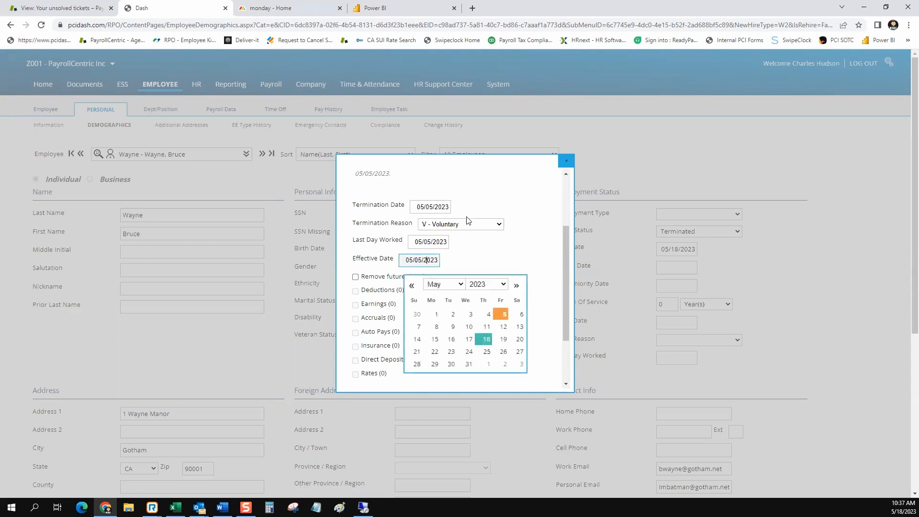
pyautogui.scroll(2, 469, 221)
pyautogui.click(441, 300)
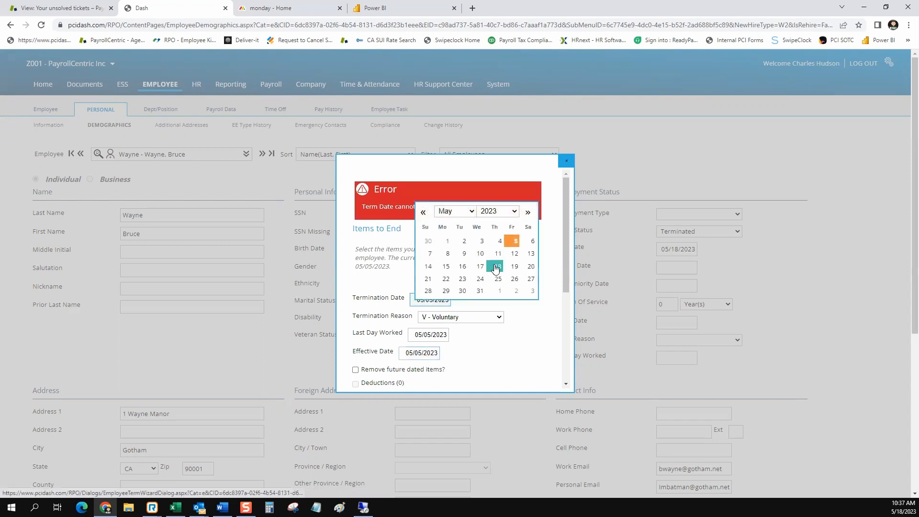
pyautogui.click(488, 274)
pyautogui.scroll(-3, 486, 274)
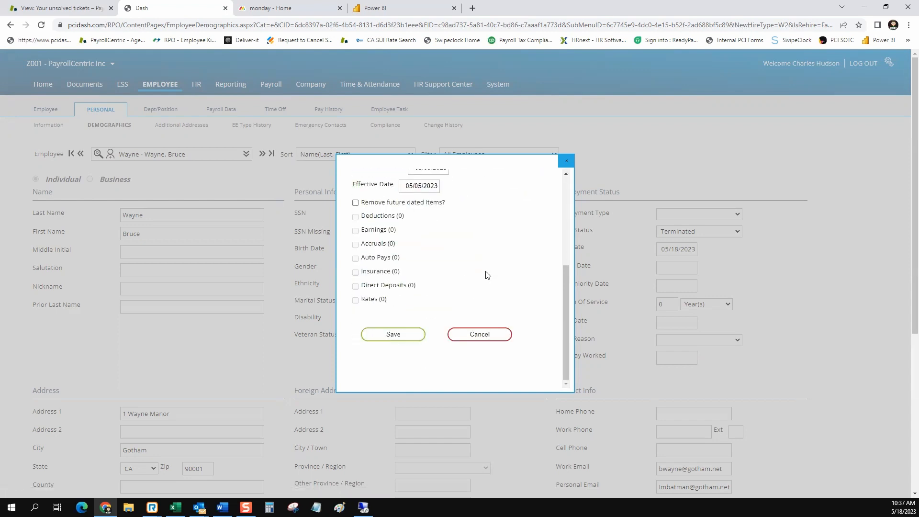
pyautogui.click(397, 339)
# Return to the home welcome dashboard.
pyautogui.scroll(-5, 523, 289)
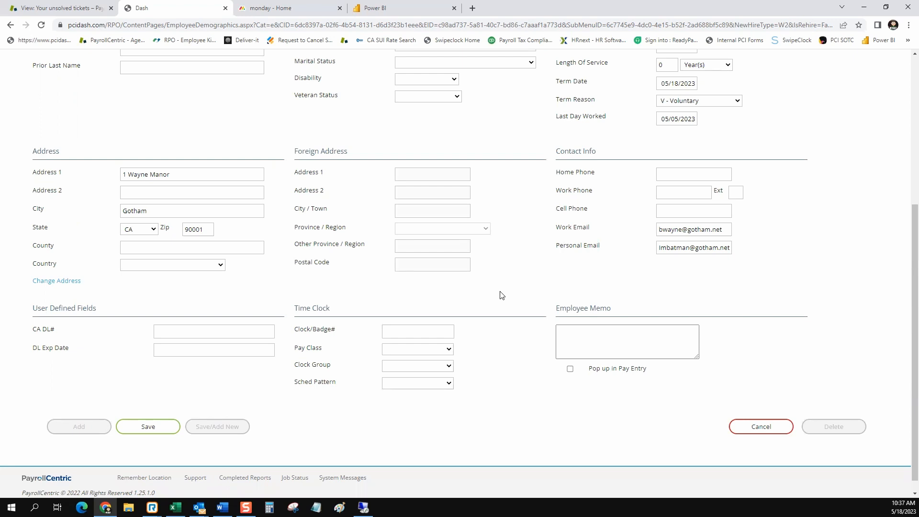
pyautogui.scroll(5, 501, 294)
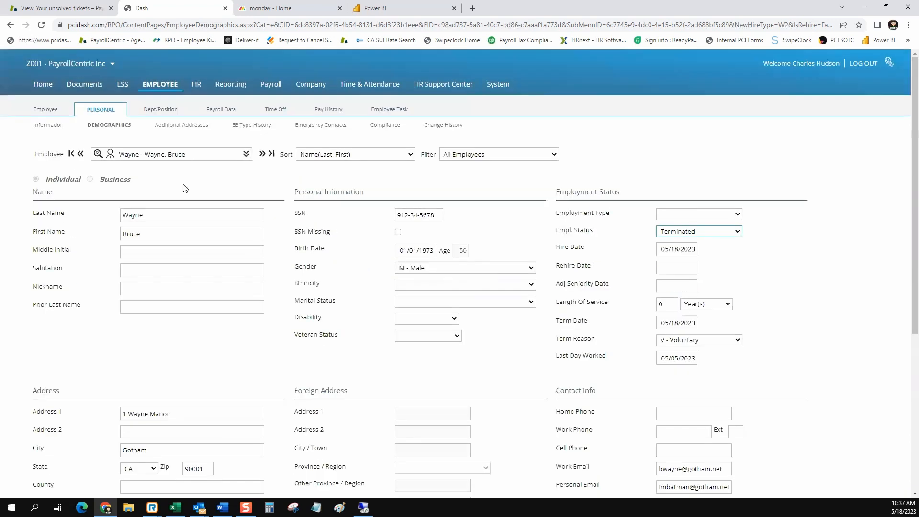
pyautogui.click(41, 87)
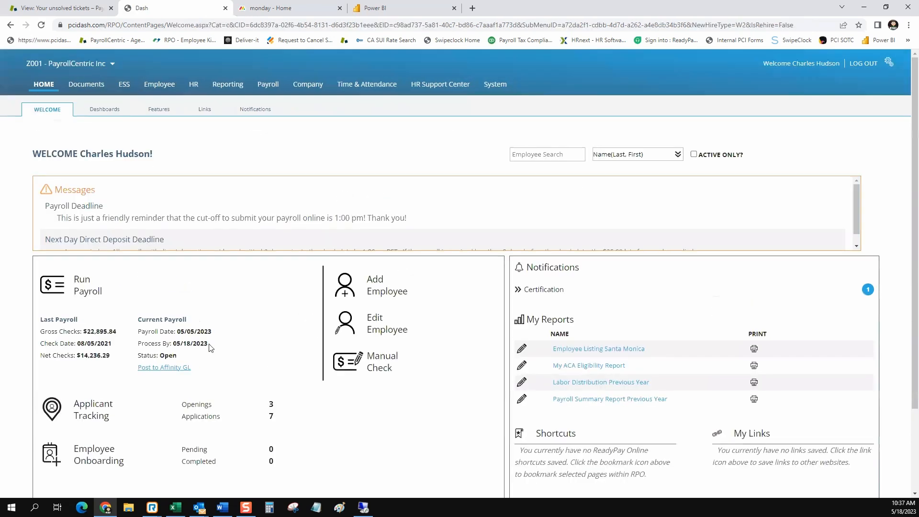
# Highlight the 05/05/2023 payroll date, then open Employee Search listing all 128 employees.
pyautogui.moveTo(220, 334); pyautogui.dragTo(177, 335)
pyautogui.click(215, 338)
pyautogui.moveTo(214, 338); pyautogui.dragTo(178, 336)
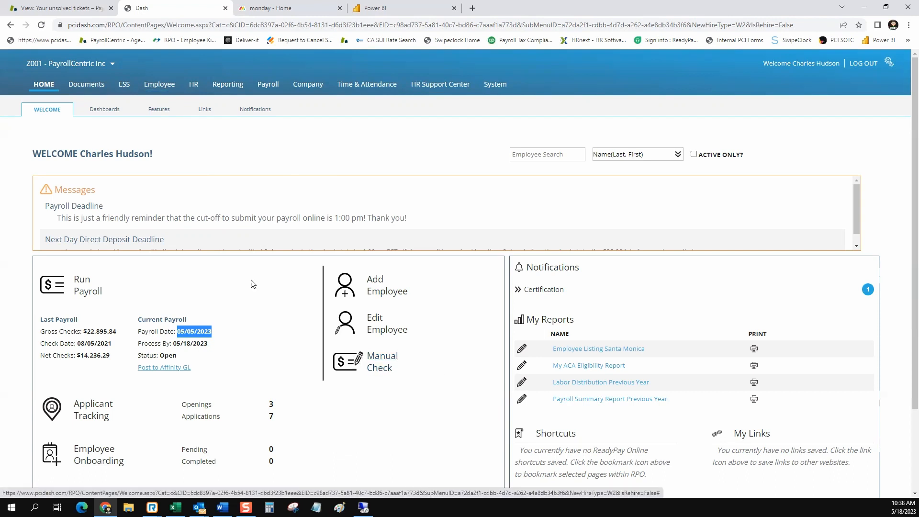
pyautogui.click(160, 86)
pyautogui.moveTo(389, 109)
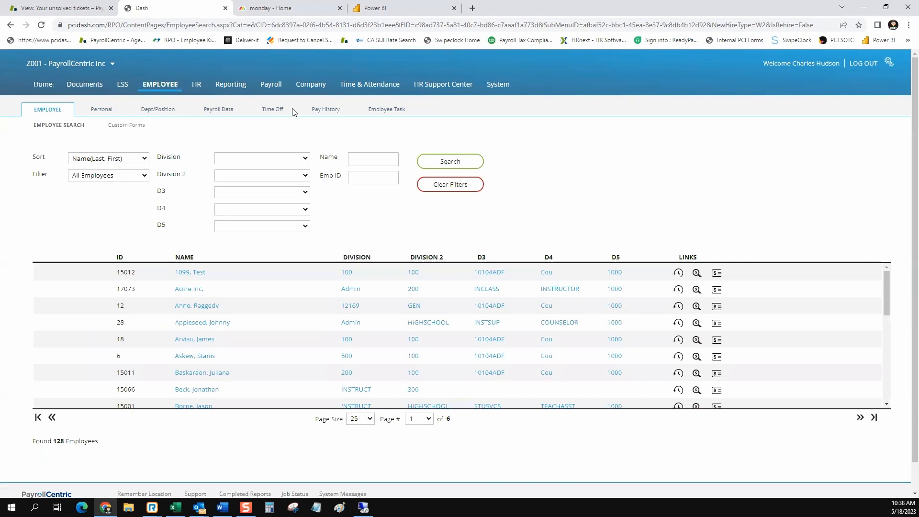
# Visit Payroll Tools & Calculations, return Home, and launch the Manual Check calculator for 05/05/2023.
pyautogui.click(271, 86)
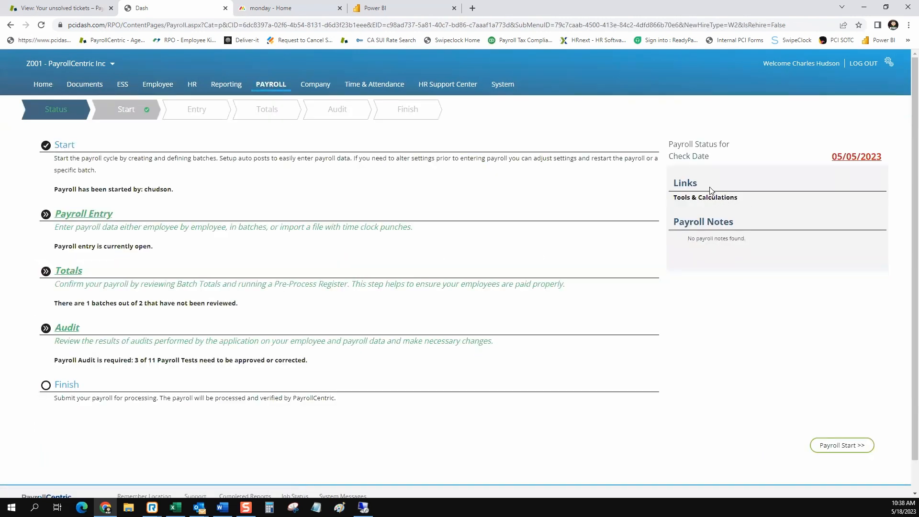
pyautogui.click(694, 199)
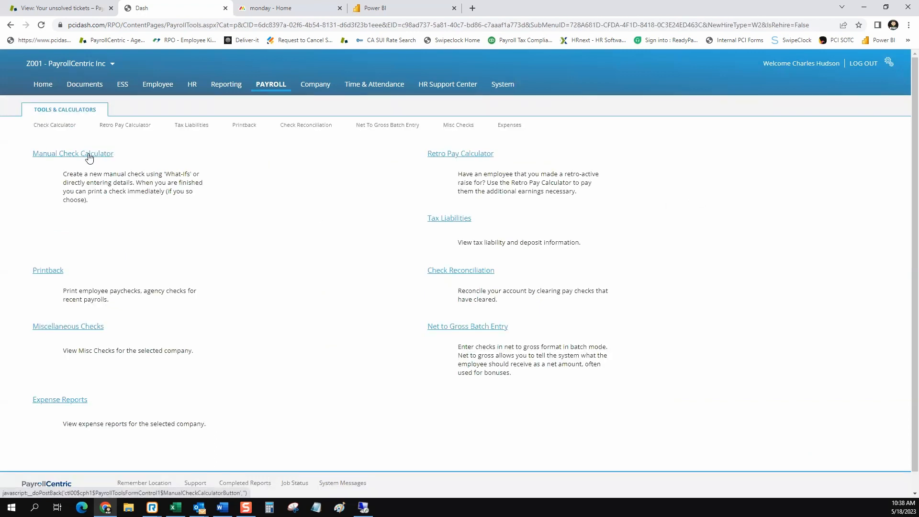
pyautogui.click(42, 89)
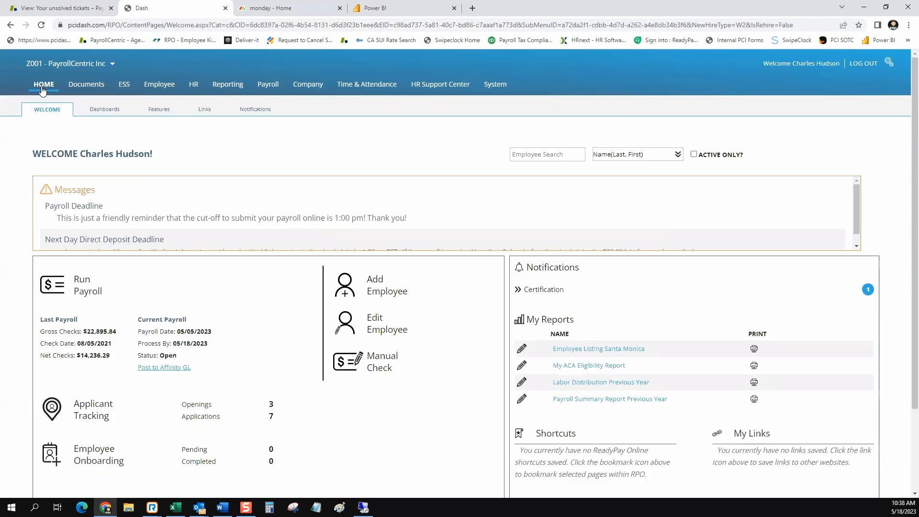
pyautogui.click(389, 370)
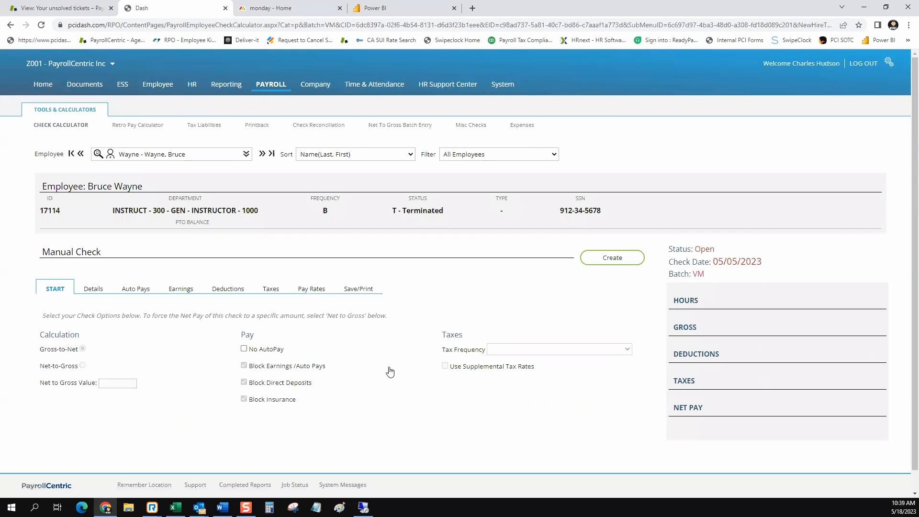
pyautogui.click(246, 154)
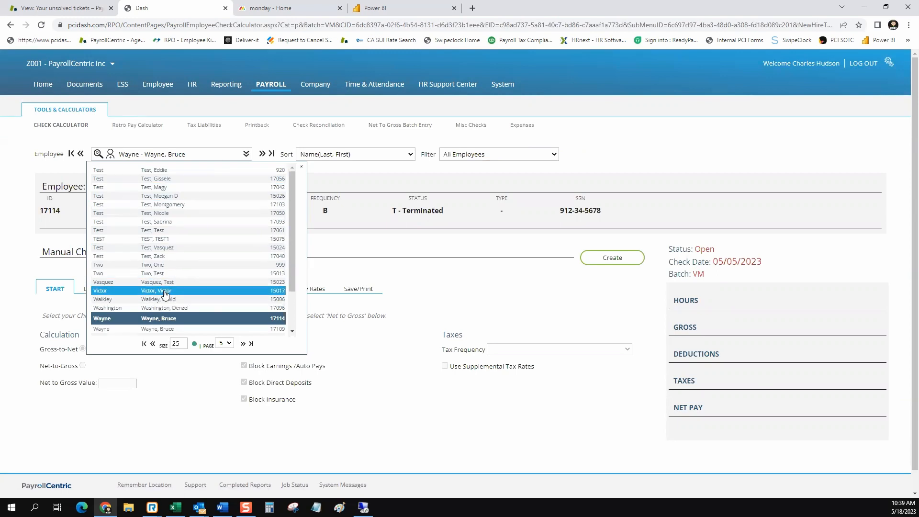
pyautogui.scroll(-1, 190, 237)
pyautogui.scroll(1, 189, 237)
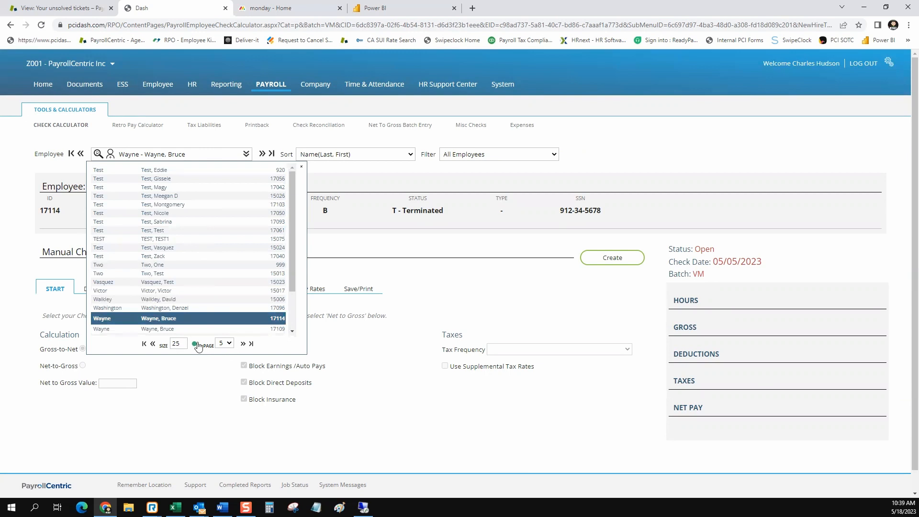
pyautogui.click(230, 344)
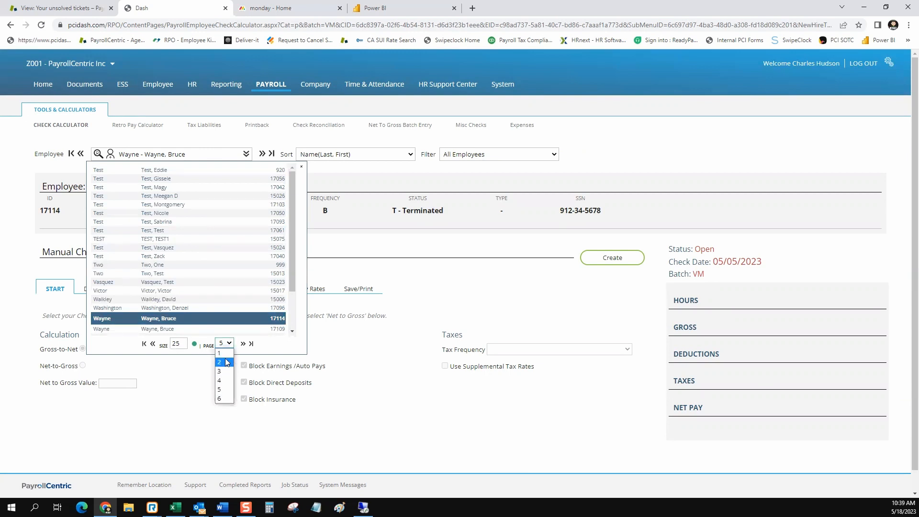
pyautogui.click(277, 351)
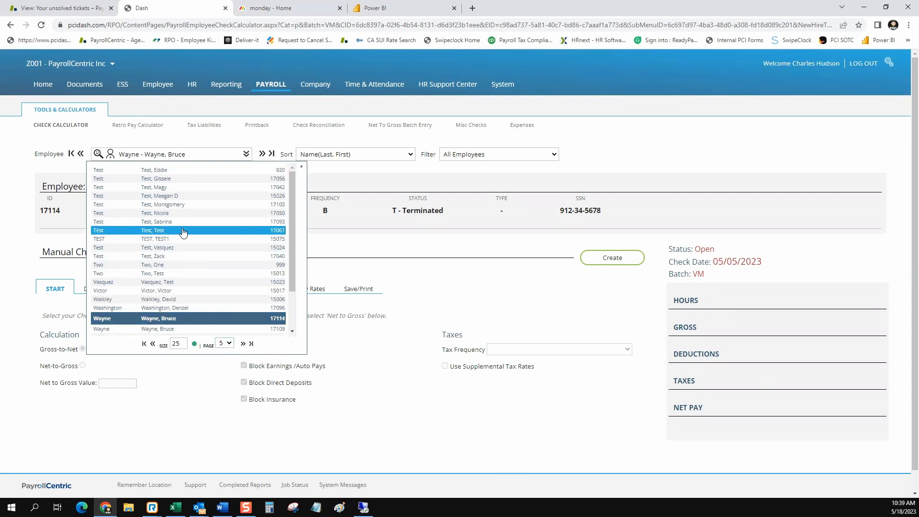
pyautogui.click(153, 344)
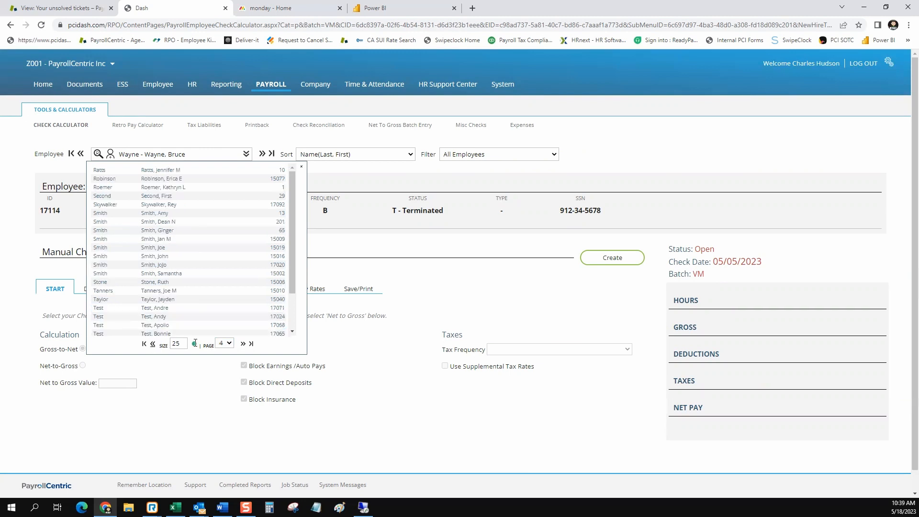
pyautogui.click(446, 191)
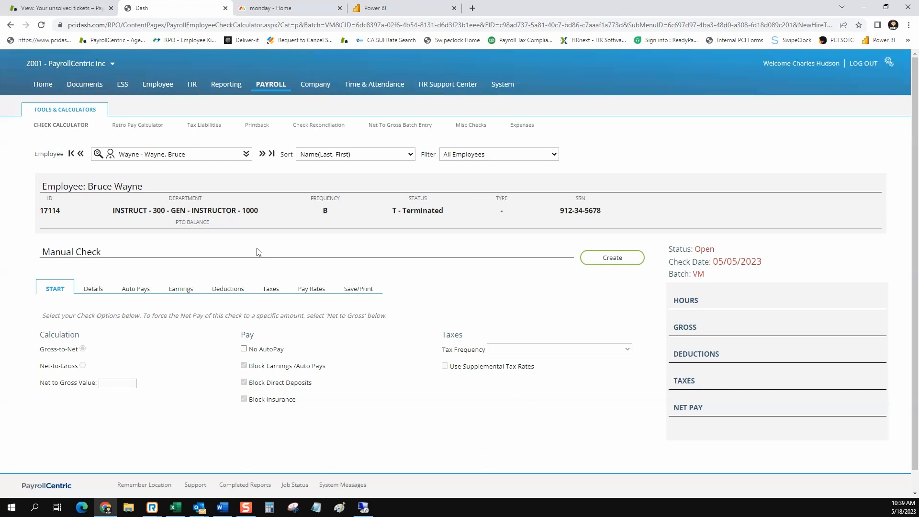
# Create a new manual check, trying net-to-gross before returning to gross-to-net calculation.
pyautogui.click(611, 262)
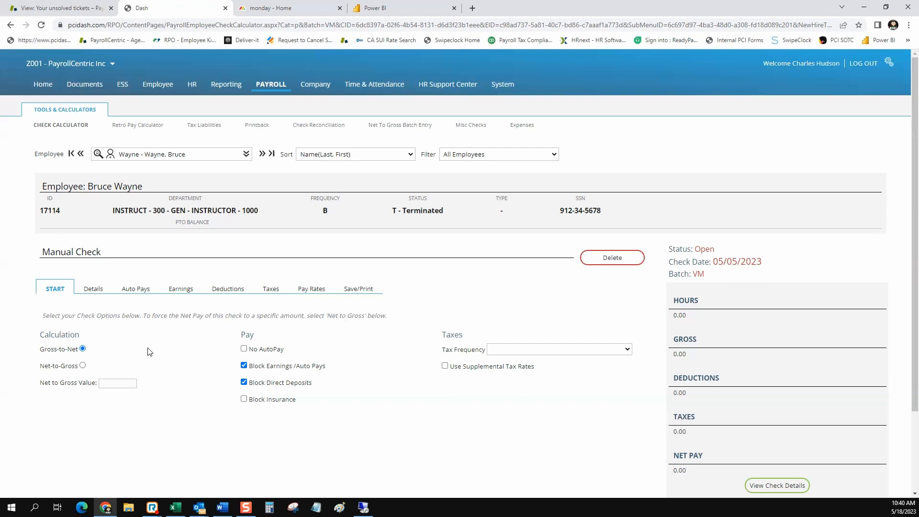
pyautogui.click(83, 365)
pyautogui.click(115, 383)
pyautogui.click(83, 348)
# Review the direct deposit and earnings/auto pay blocking options, leaving them unchanged.
pyautogui.moveTo(312, 384); pyautogui.dragTo(259, 383)
pyautogui.click(317, 366)
pyautogui.moveTo(322, 366); pyautogui.dragTo(254, 367)
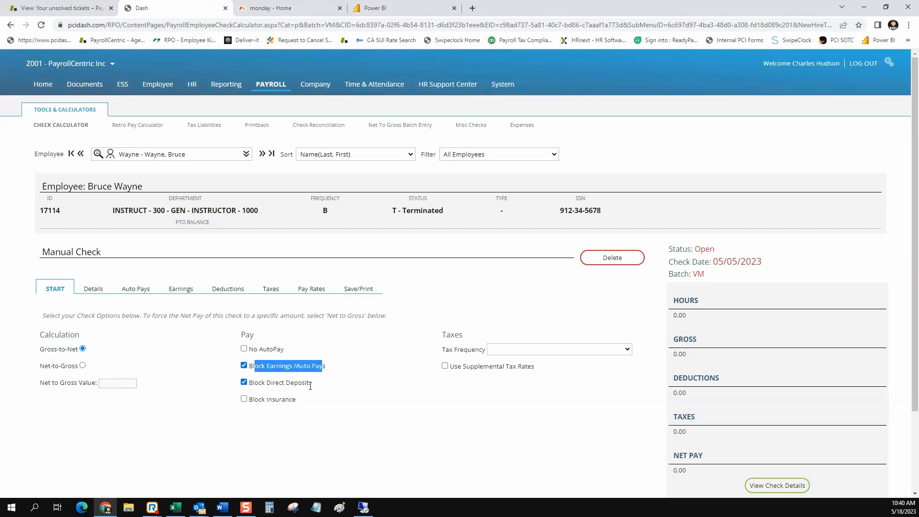
pyautogui.moveTo(318, 388); pyautogui.dragTo(253, 386)
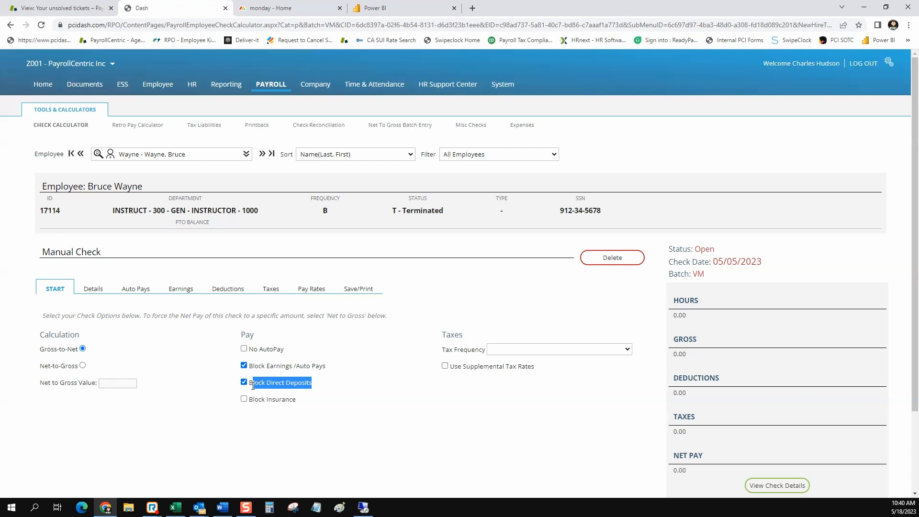
pyautogui.click(316, 392)
pyautogui.moveTo(312, 383); pyautogui.dragTo(267, 383)
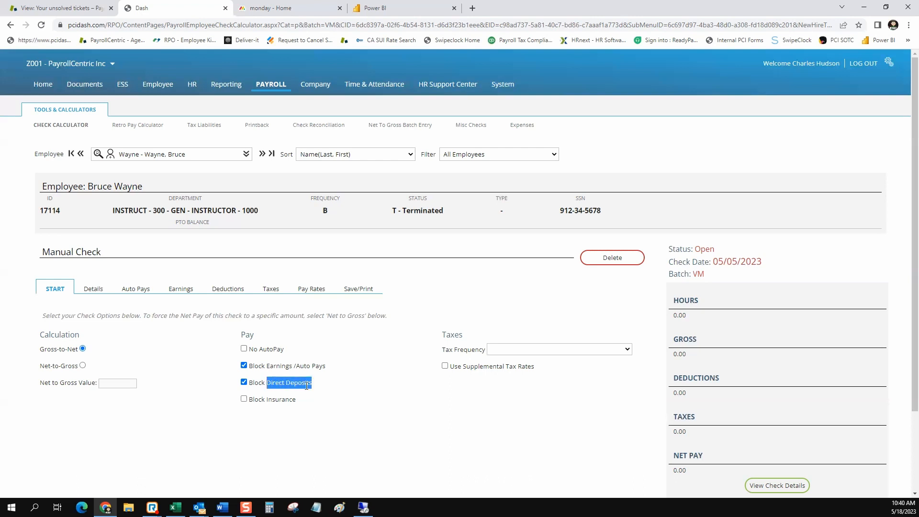
# Check Tax Frequency and supplemental tax rates unchanged, then open the Details earning lines.
pyautogui.click(346, 386)
pyautogui.click(628, 350)
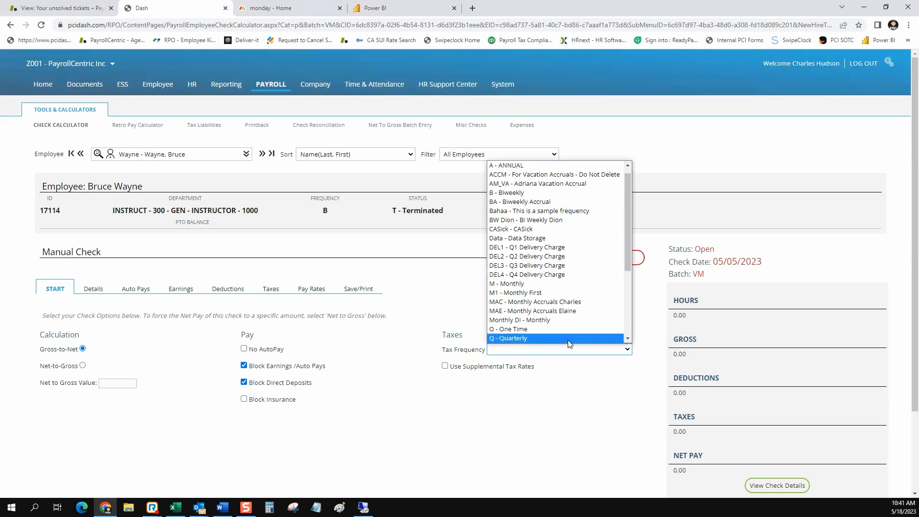
pyautogui.click(401, 344)
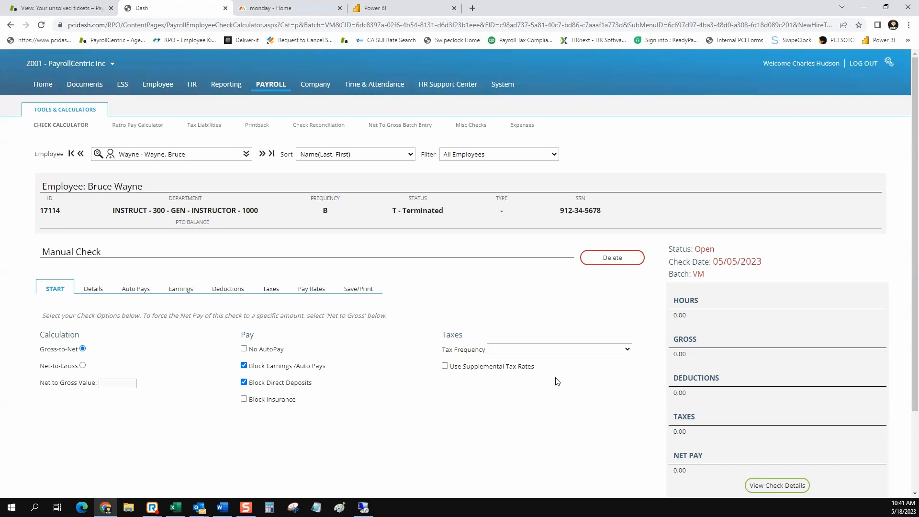
pyautogui.moveTo(535, 366); pyautogui.dragTo(449, 366)
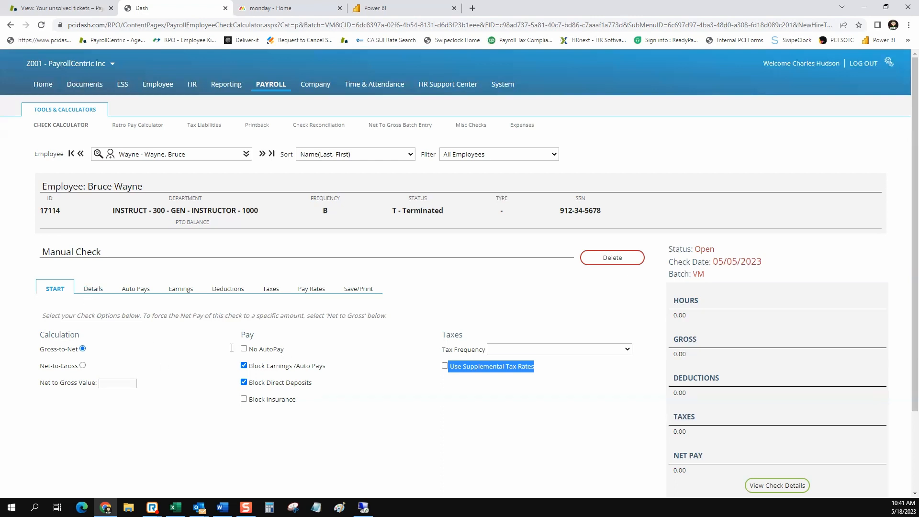
pyautogui.click(91, 293)
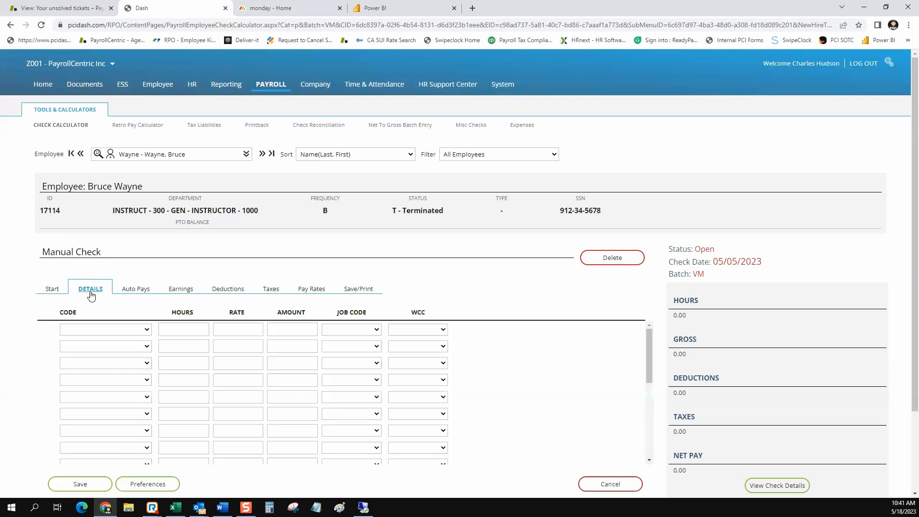
# Choose ESAL - Salary as the earning code on the check's first line.
pyautogui.click(147, 330)
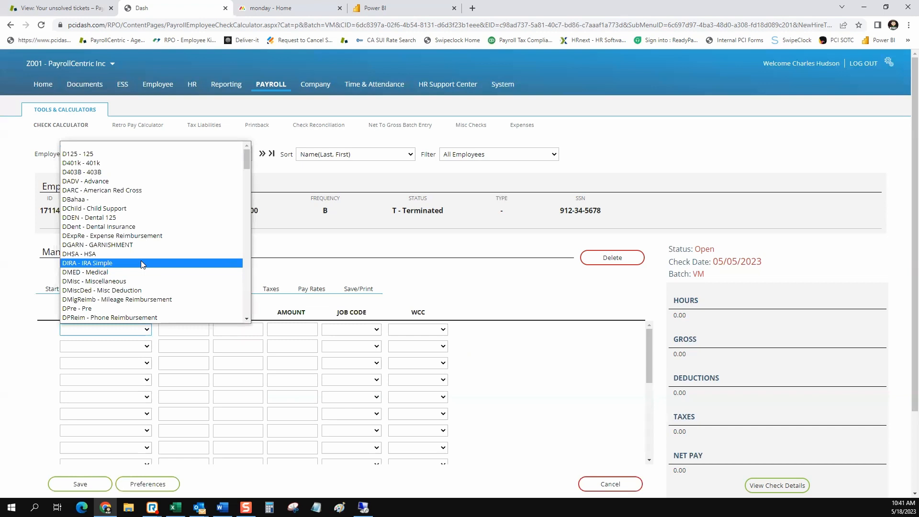
pyautogui.scroll(-4, 142, 265)
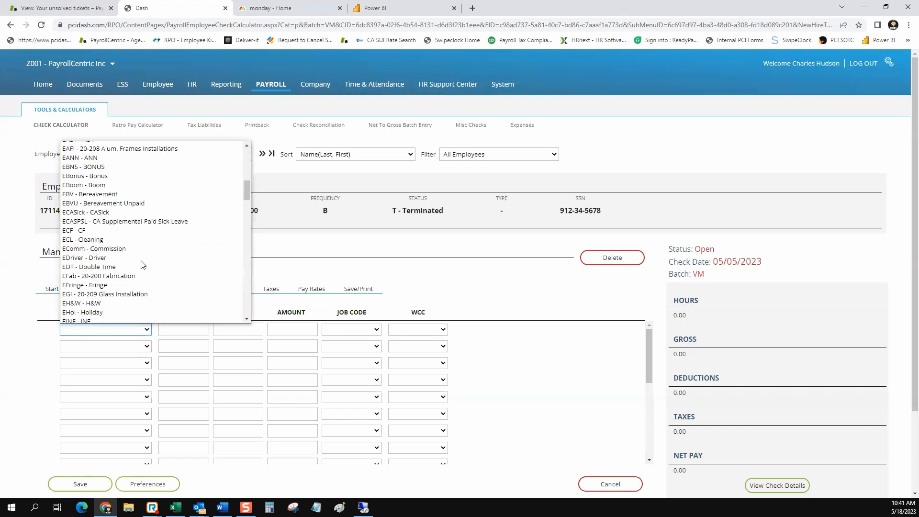
pyautogui.scroll(-3, 143, 265)
pyautogui.scroll(-3, 142, 265)
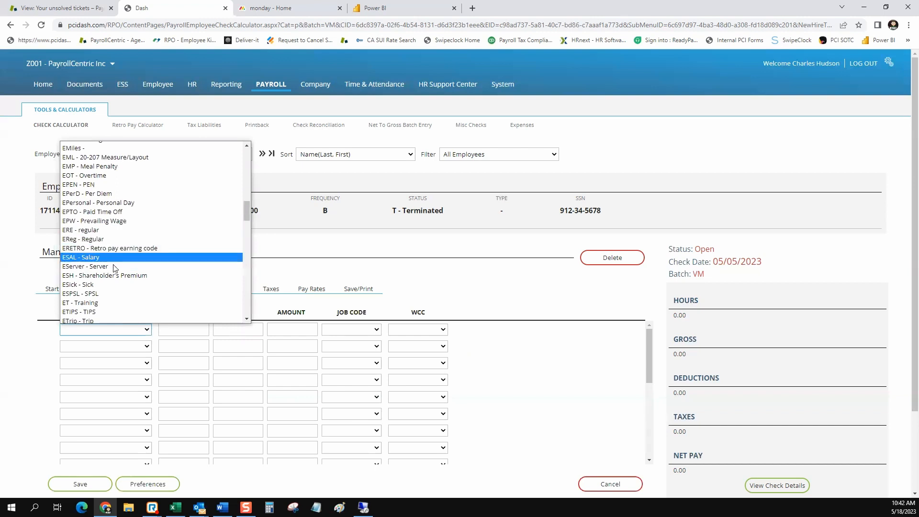
pyautogui.click(117, 261)
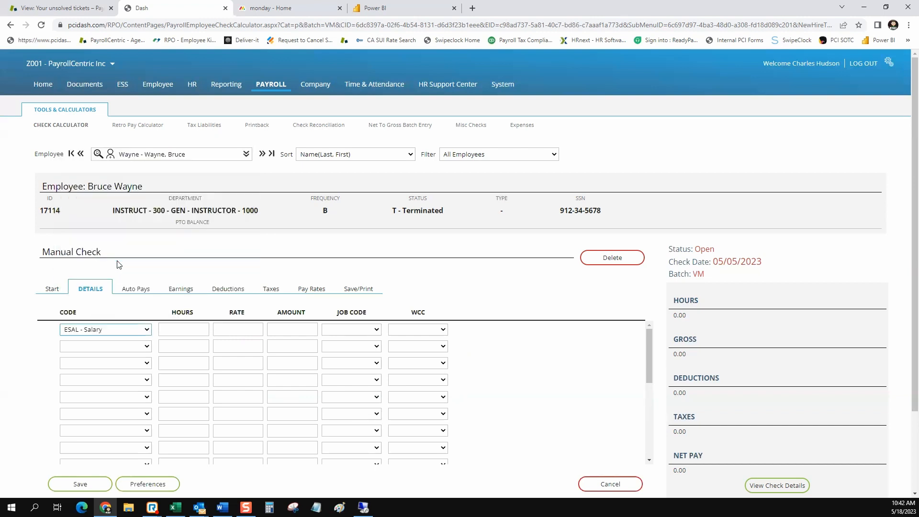
# Enter a 9000.00 salary amount and save, giving 9000.00 gross and net pay with 0.00 taxes.
pyautogui.click(182, 329)
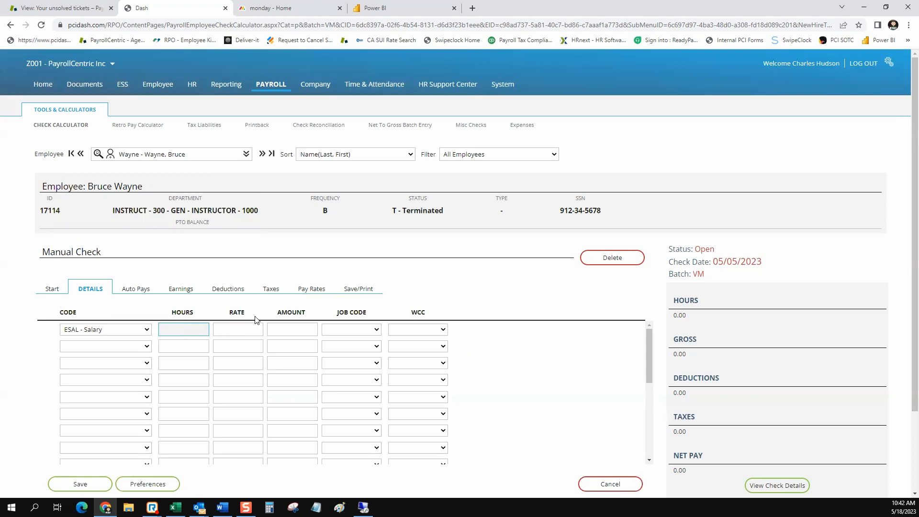
pyautogui.moveTo(253, 316); pyautogui.dragTo(230, 316)
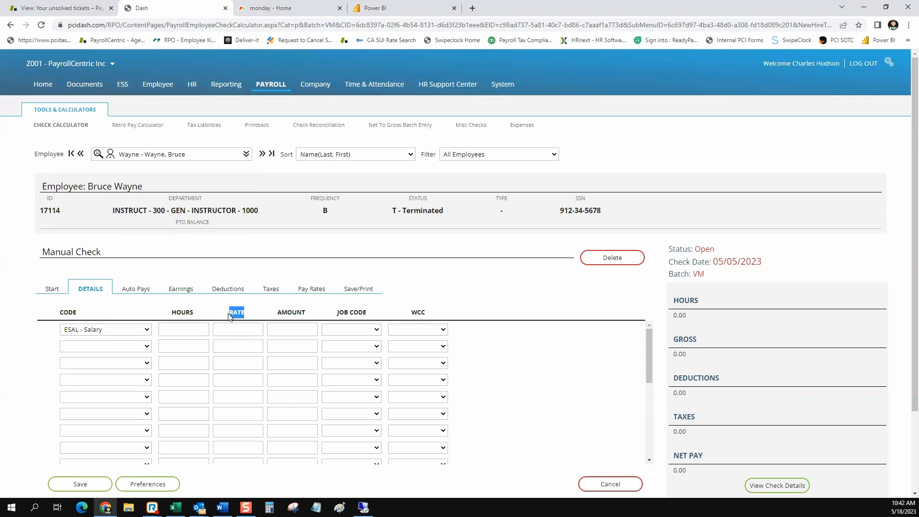
pyautogui.moveTo(307, 314); pyautogui.dragTo(278, 315)
pyautogui.click(287, 330)
pyautogui.write('9000')
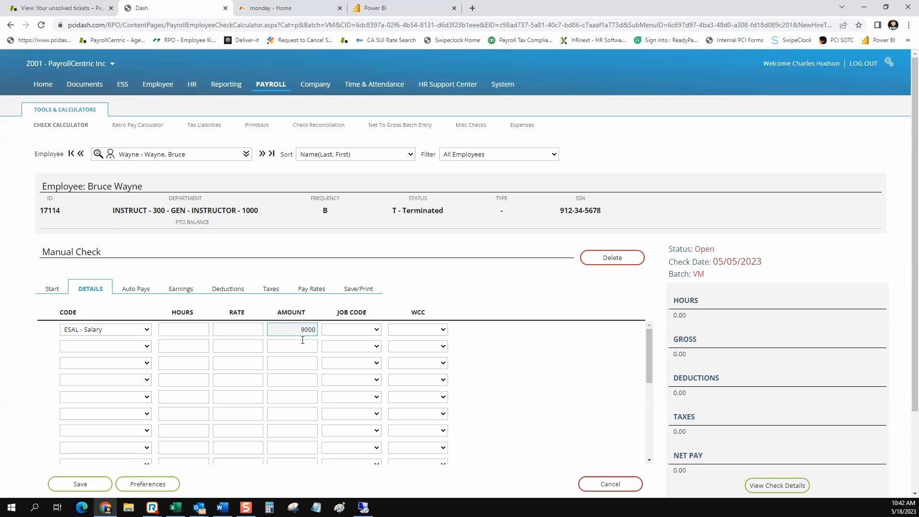
pyautogui.click(302, 342)
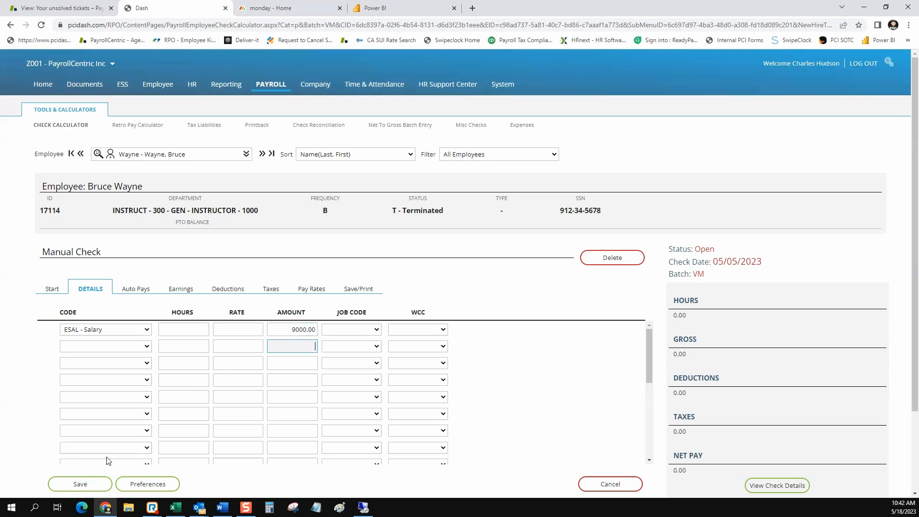
pyautogui.click(91, 483)
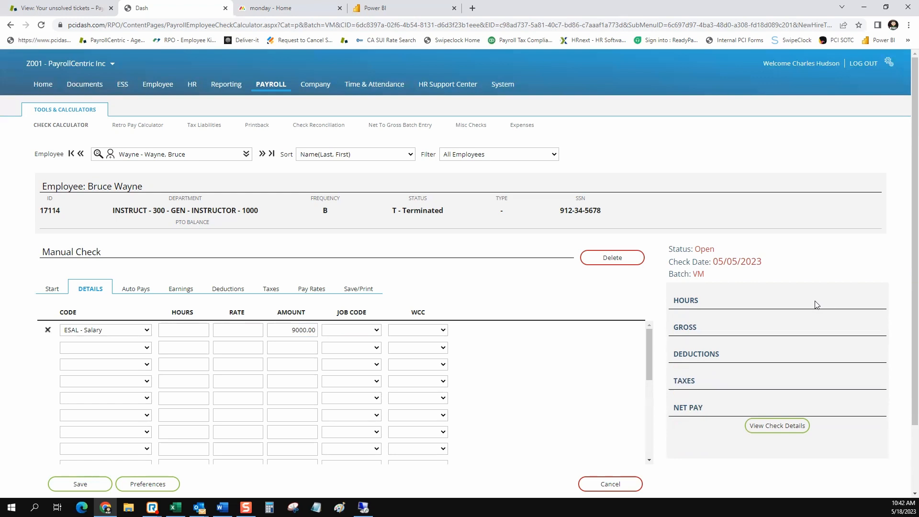
pyautogui.scroll(-1, 725, 304)
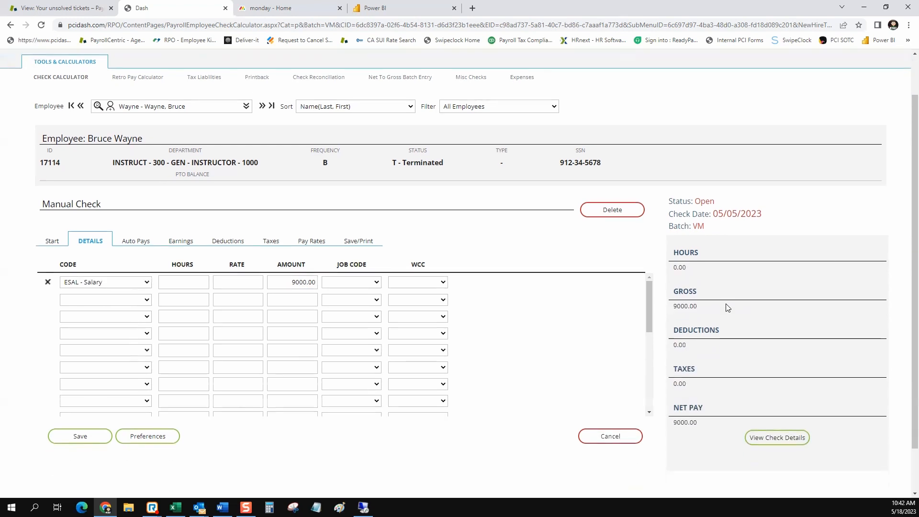
pyautogui.doubleClick(689, 366)
pyautogui.click(764, 445)
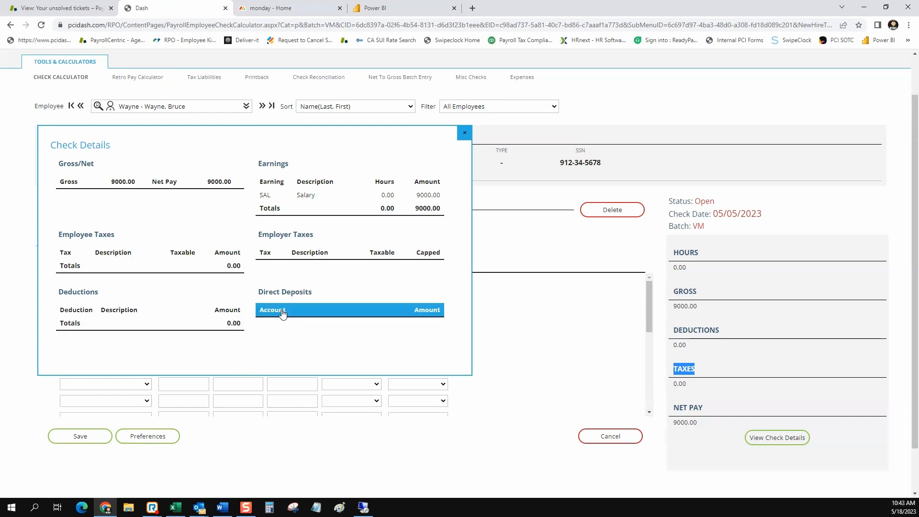
pyautogui.click(464, 135)
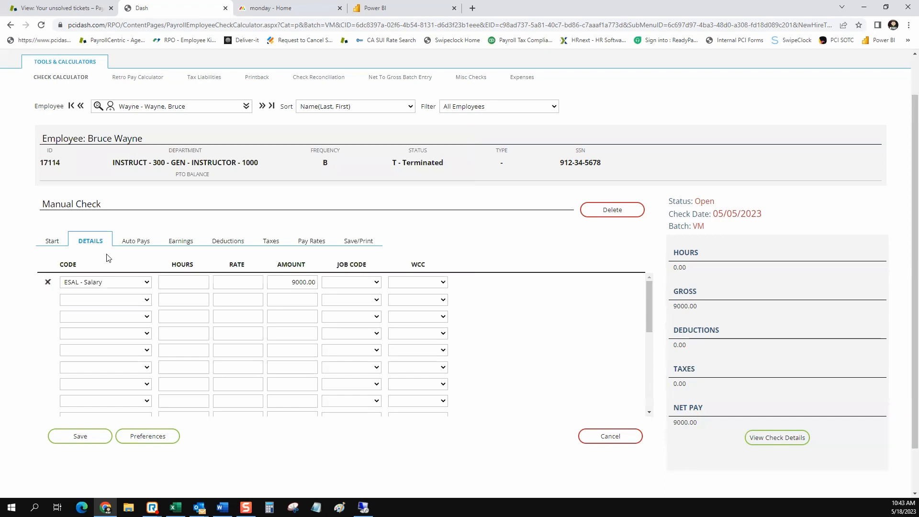
# Confirm the Auto Pays, Earnings and Deductions lists are empty, then request deleting the 9000.00 check.
pyautogui.click(134, 241)
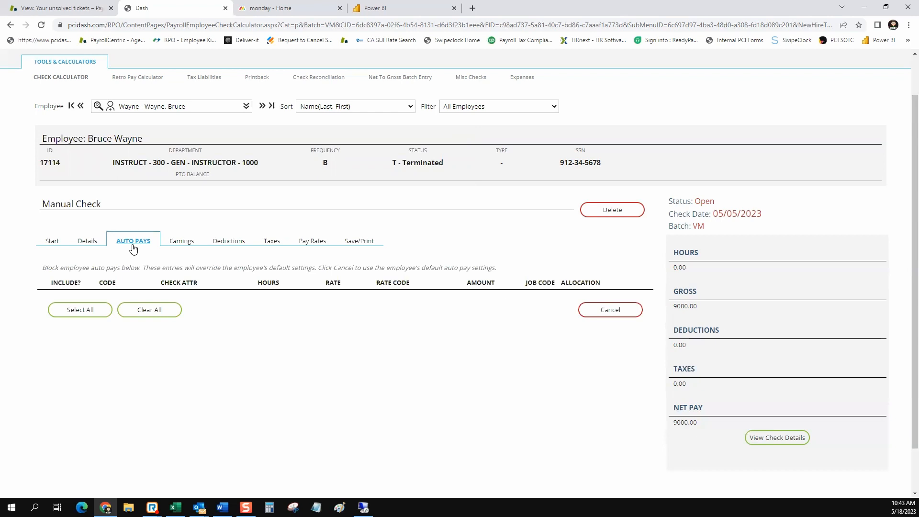
pyautogui.click(181, 245)
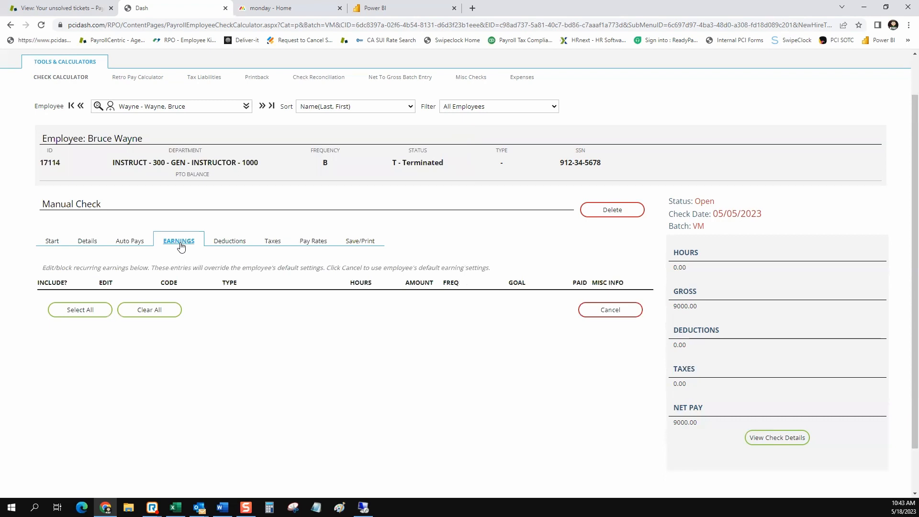
pyautogui.click(223, 245)
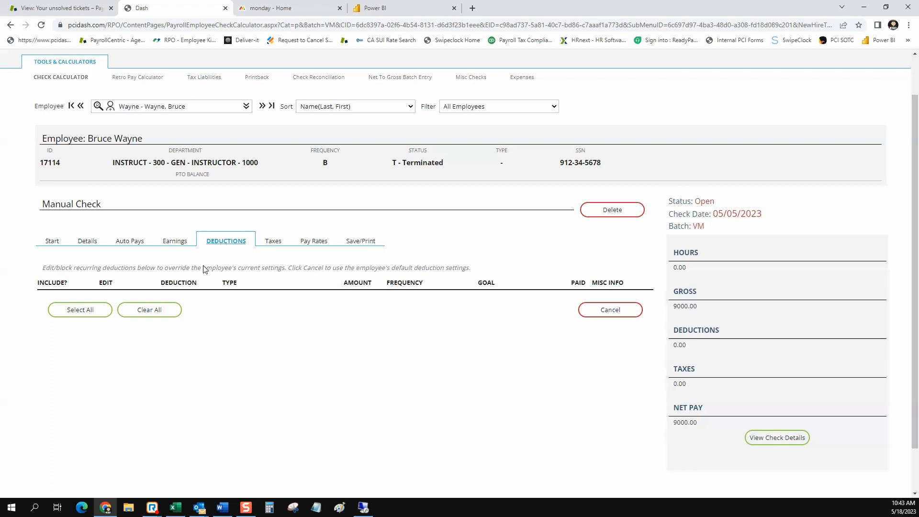
pyautogui.moveTo(203, 283); pyautogui.dragTo(167, 283)
pyautogui.click(189, 456)
# Delete the 9000.00 check and create a new 05/05/2023 manual check for the part-time employee.
pyautogui.click(597, 211)
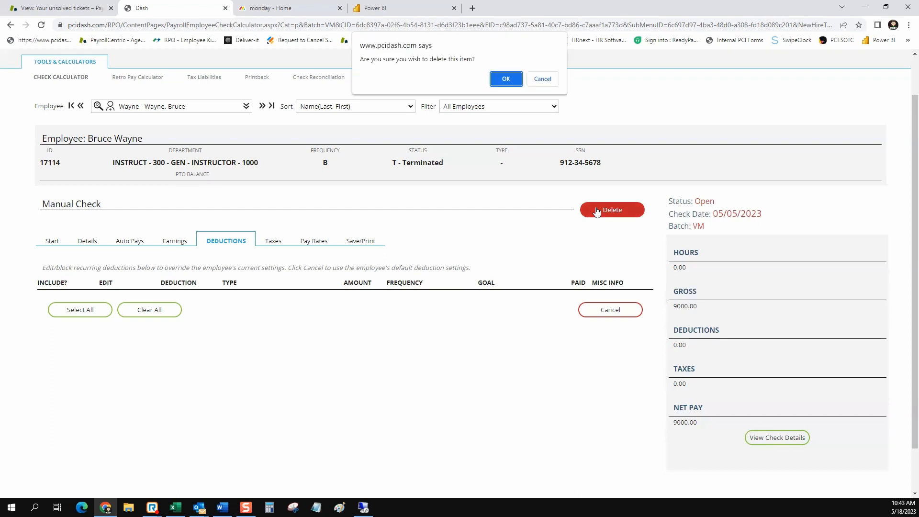
pyautogui.click(508, 79)
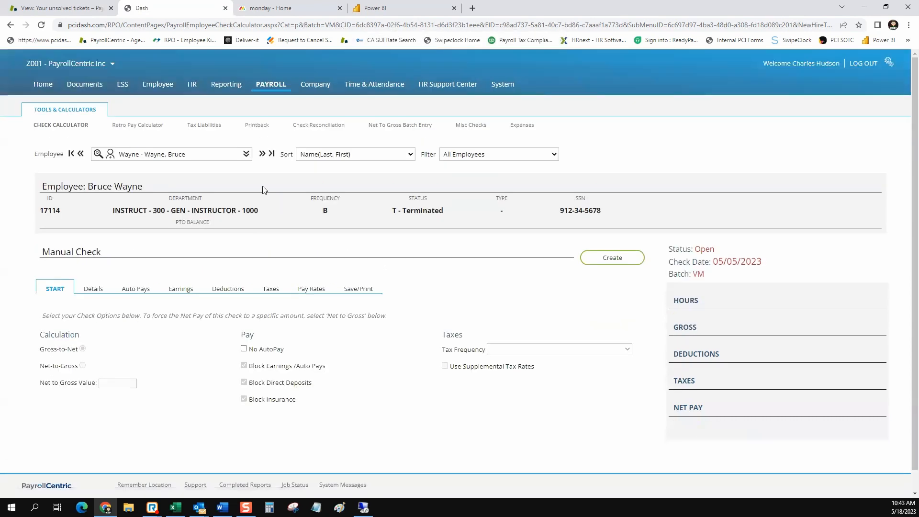
pyautogui.click(246, 155)
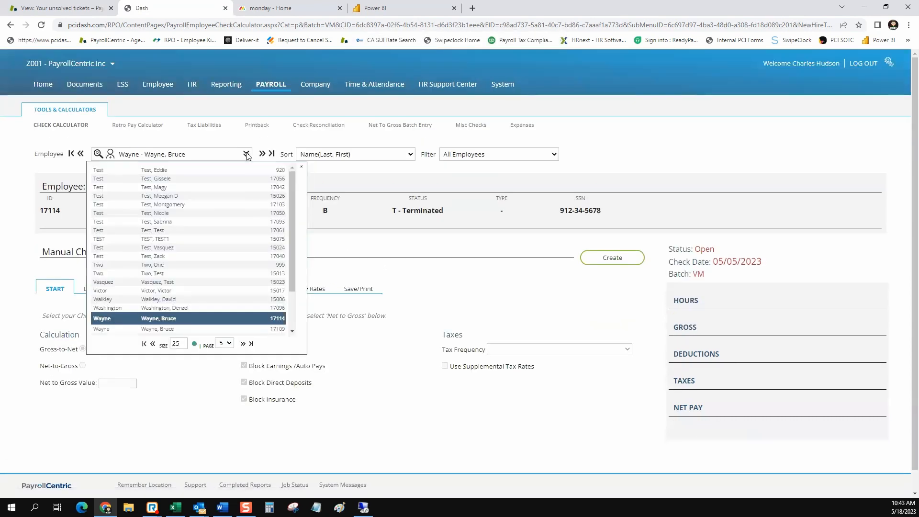
pyautogui.click(246, 155)
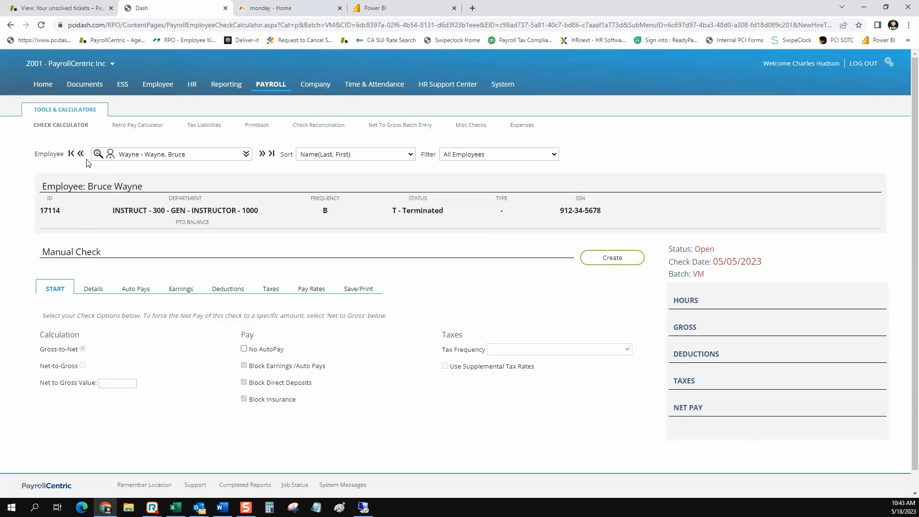
pyautogui.click(71, 154)
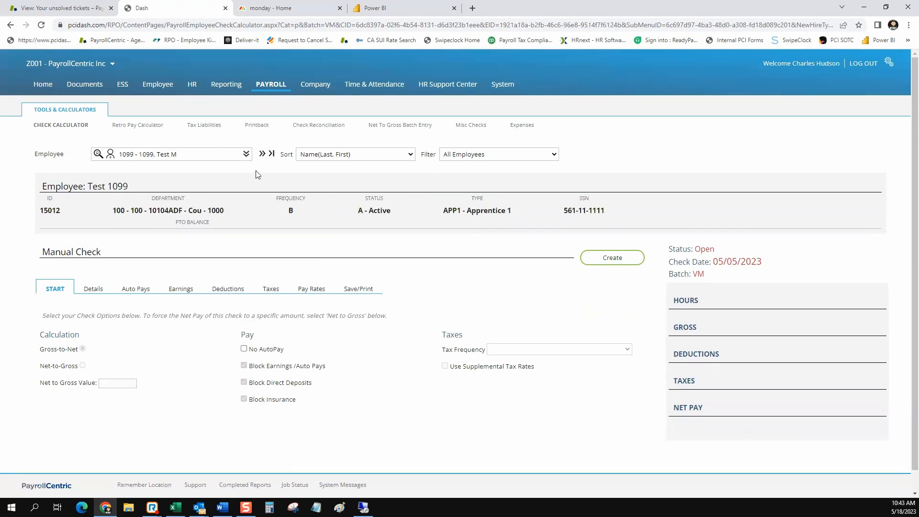
pyautogui.click(246, 154)
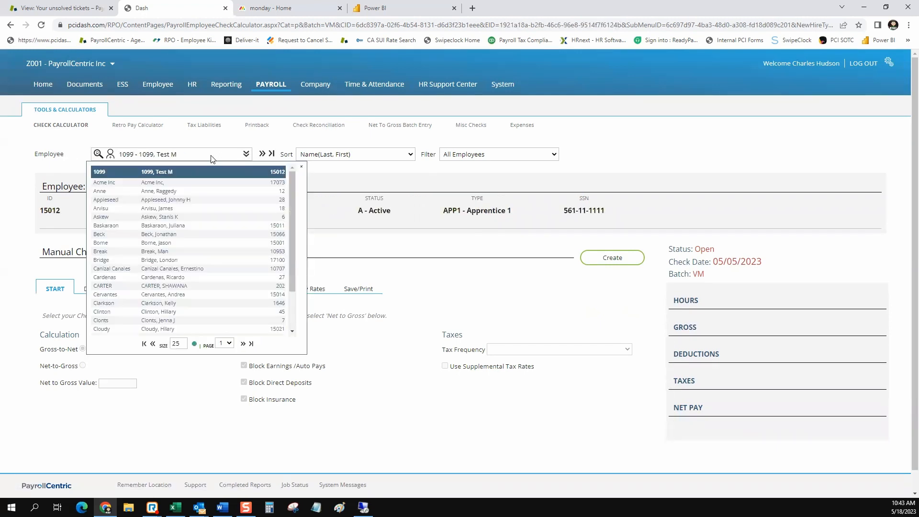
pyautogui.click(170, 192)
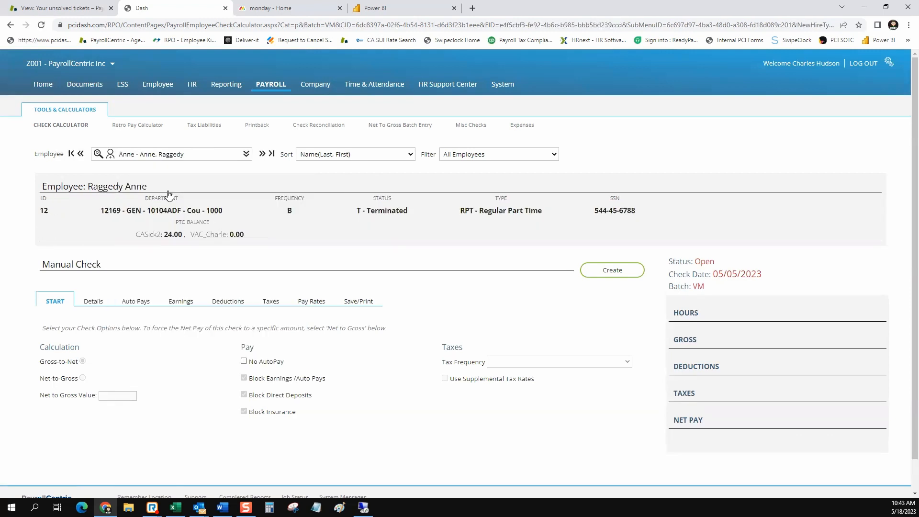
pyautogui.click(606, 273)
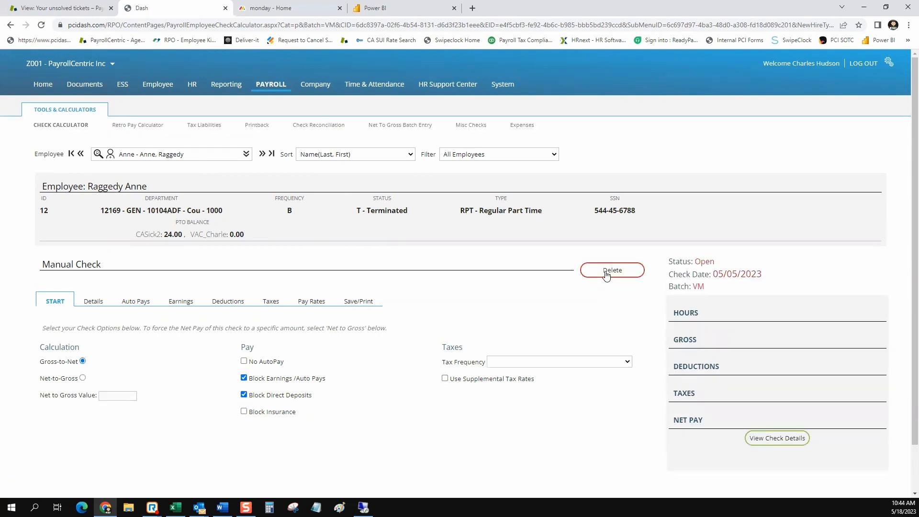
# Pick EReg - Regular as the pay code on the check's first earnings row.
pyautogui.click(93, 301)
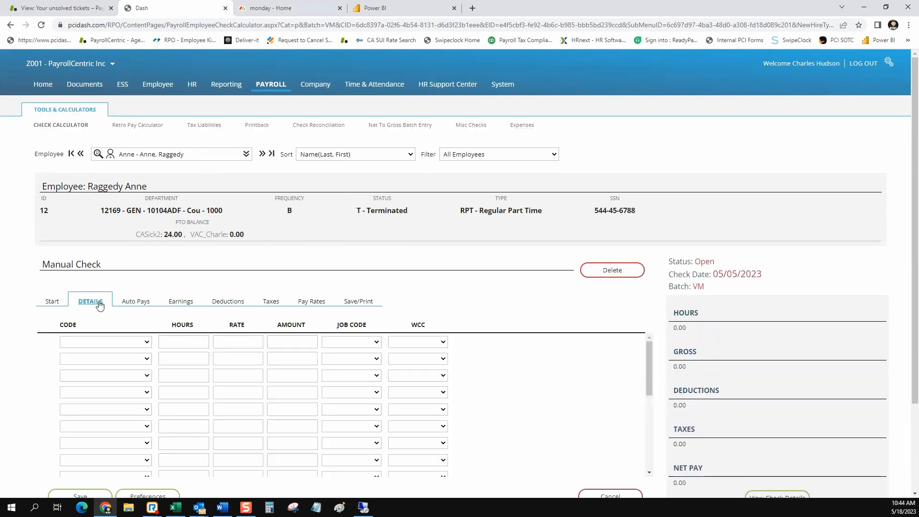
pyautogui.click(146, 342)
pyautogui.scroll(-5, 115, 238)
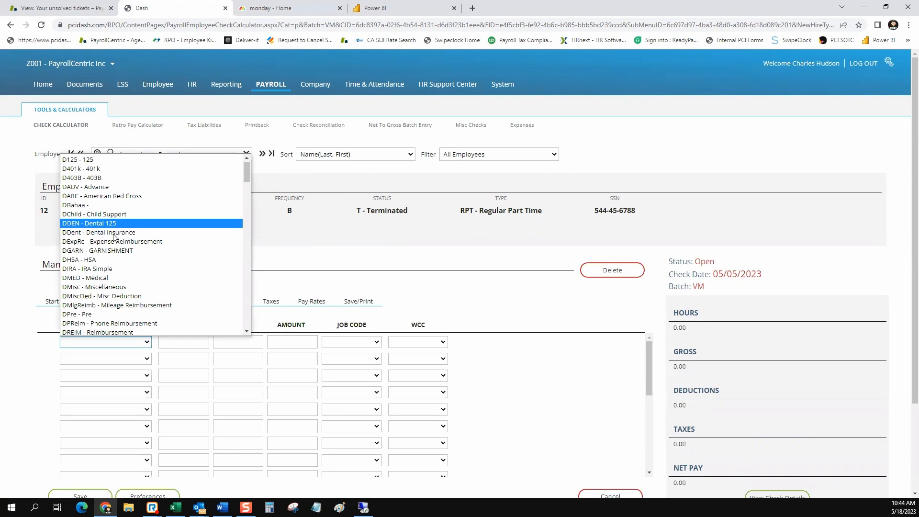
pyautogui.scroll(-3, 114, 238)
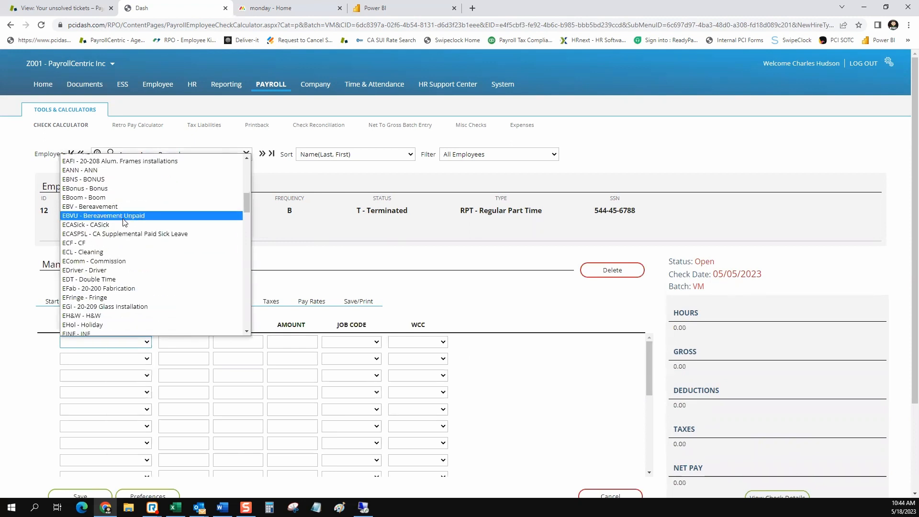
pyautogui.scroll(8, 103, 201)
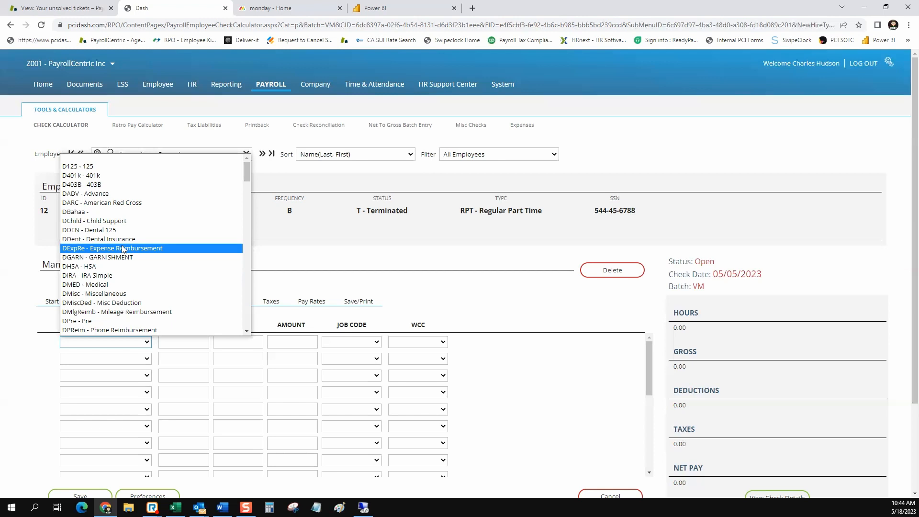
pyautogui.scroll(-10, 123, 249)
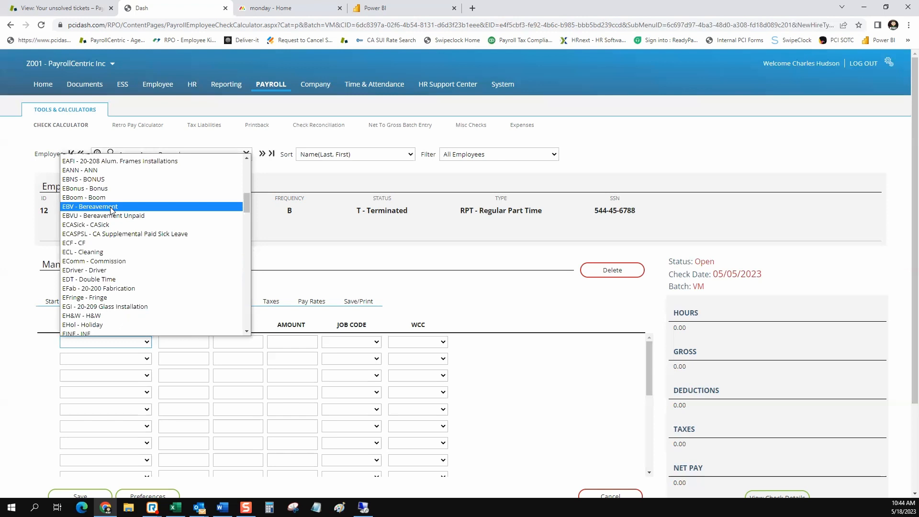
pyautogui.scroll(5, 110, 207)
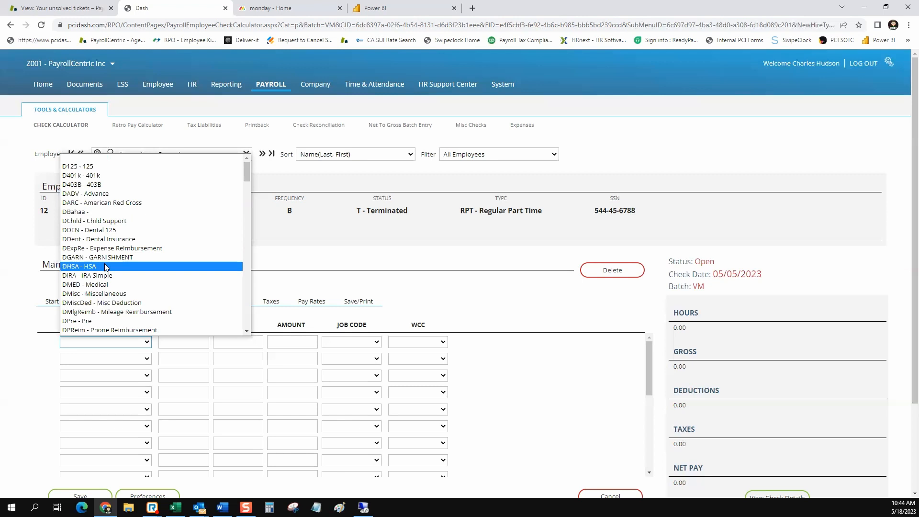
pyautogui.scroll(-3, 104, 267)
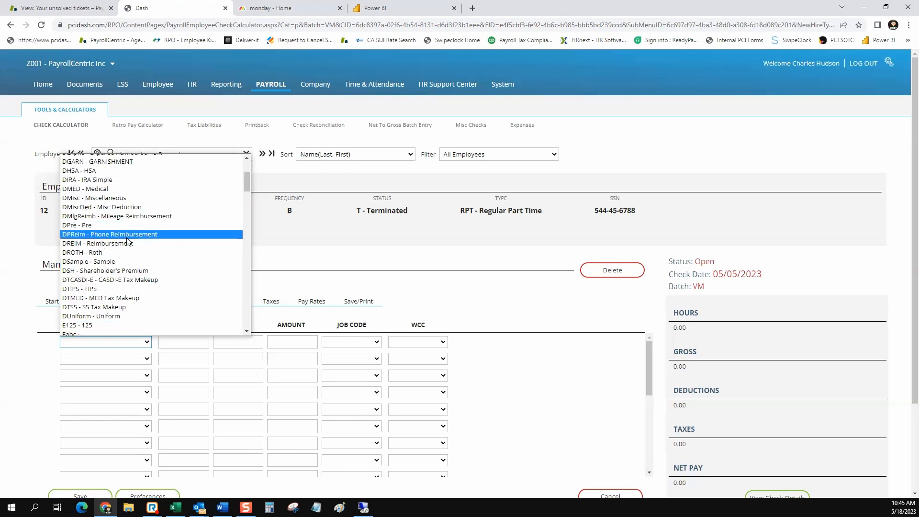
pyautogui.scroll(-5, 127, 242)
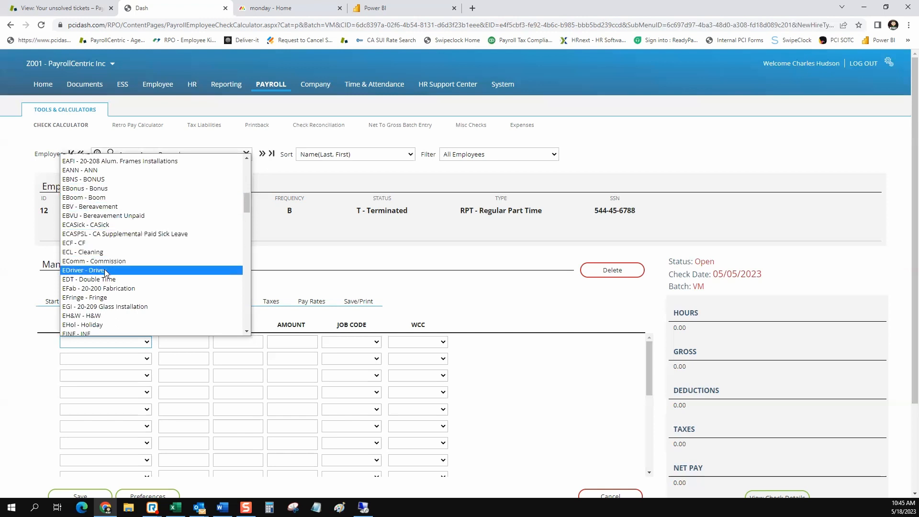
pyautogui.scroll(-3, 106, 274)
pyautogui.scroll(-3, 106, 275)
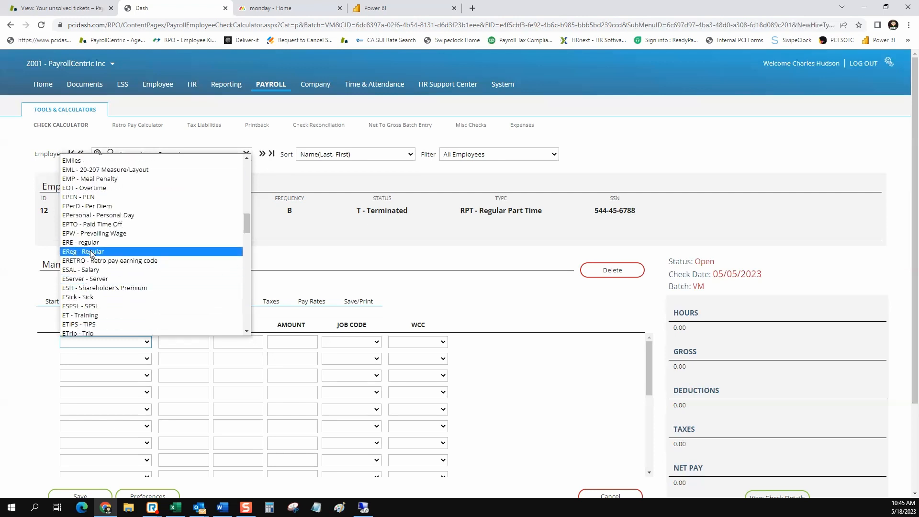
pyautogui.click(91, 251)
# Enter 40 hours on the regular line and save, giving 520.00 gross and 475.54 net.
pyautogui.click(195, 341)
pyautogui.write('40')
pyautogui.press('Tab')
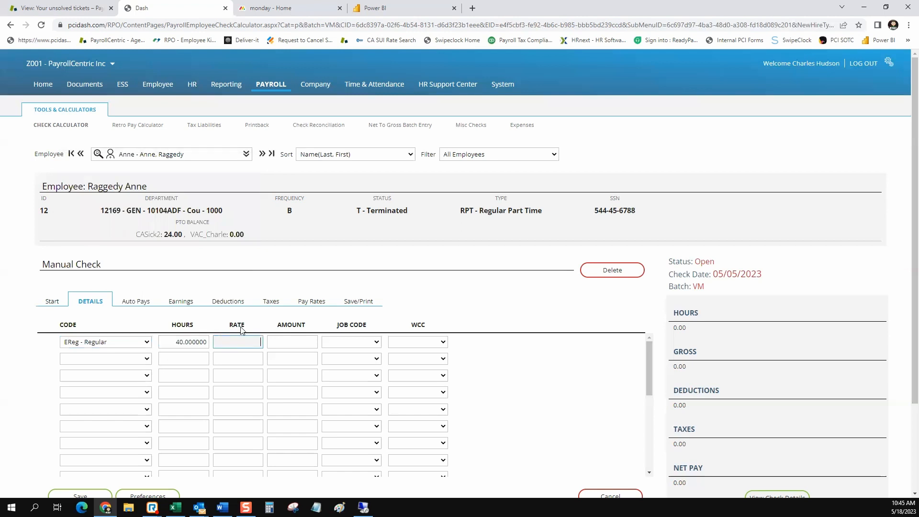
pyautogui.scroll(-1, 245, 327)
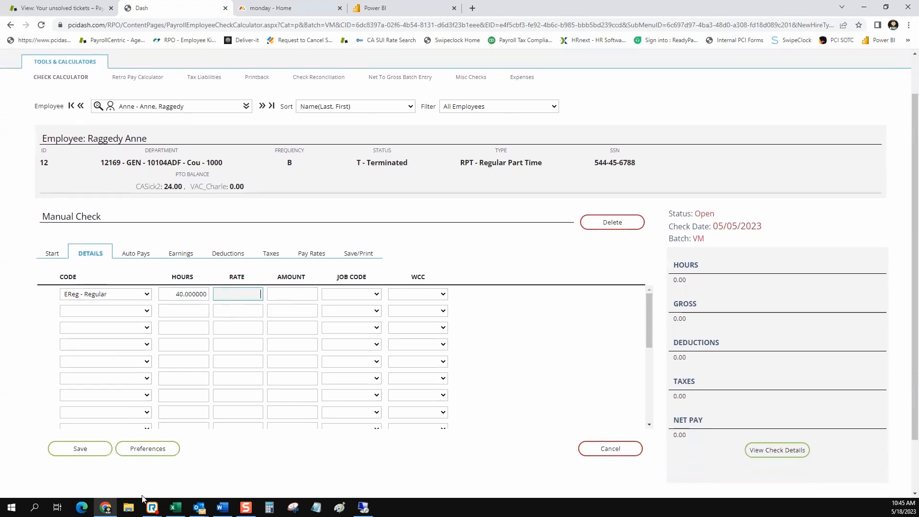
pyautogui.click(72, 457)
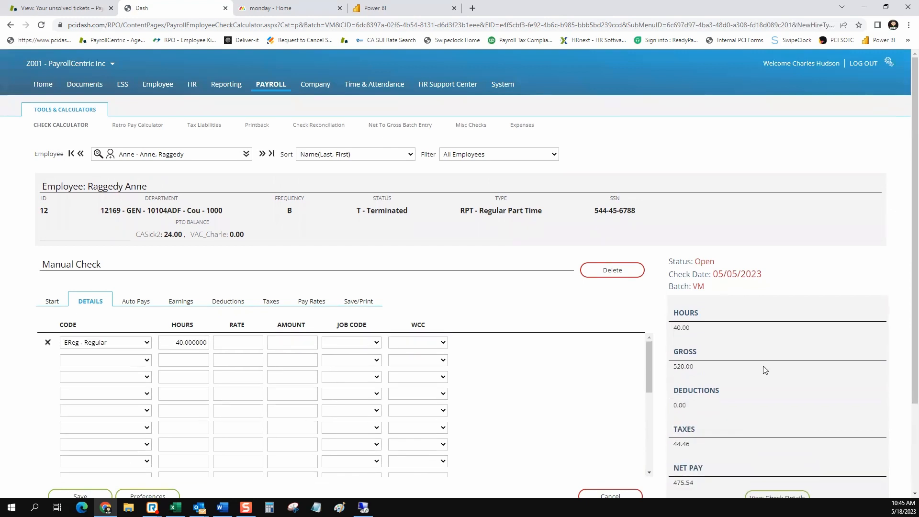
pyautogui.scroll(-1, 765, 370)
pyautogui.moveTo(700, 381); pyautogui.dragTo(679, 378)
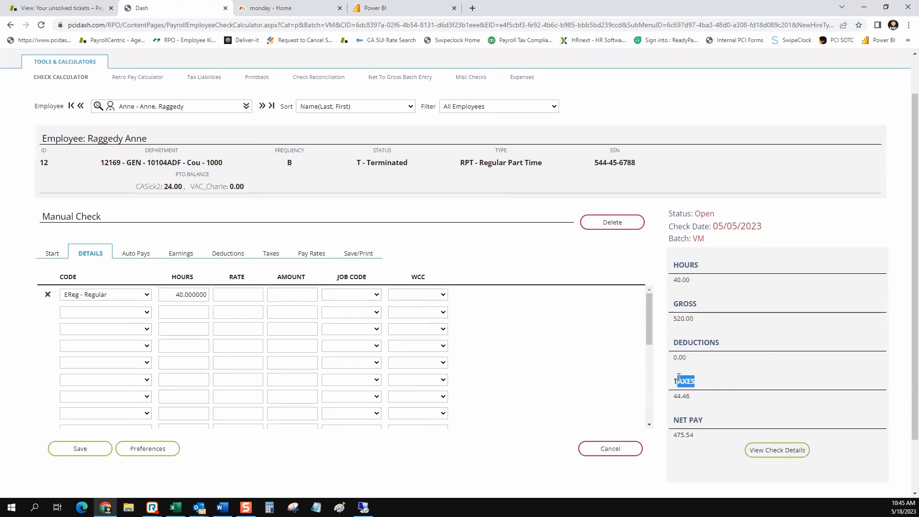
pyautogui.click(786, 456)
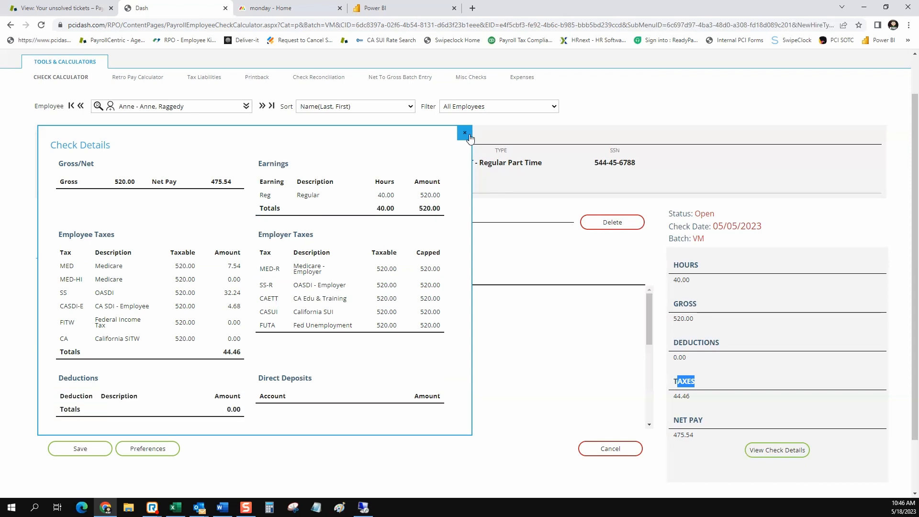
pyautogui.click(465, 134)
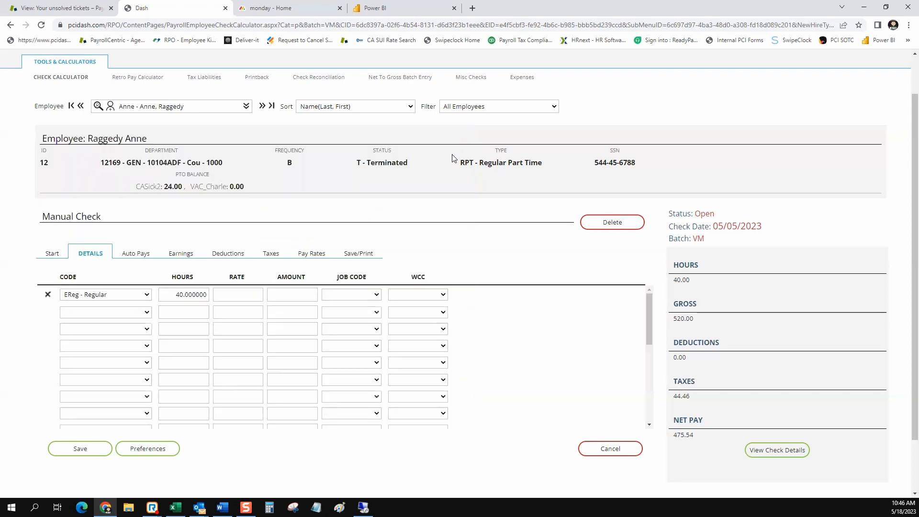
# Include the 125, 401k, Child and MED deductions, totaling 236.00 with 253.22 net pay.
pyautogui.click(230, 253)
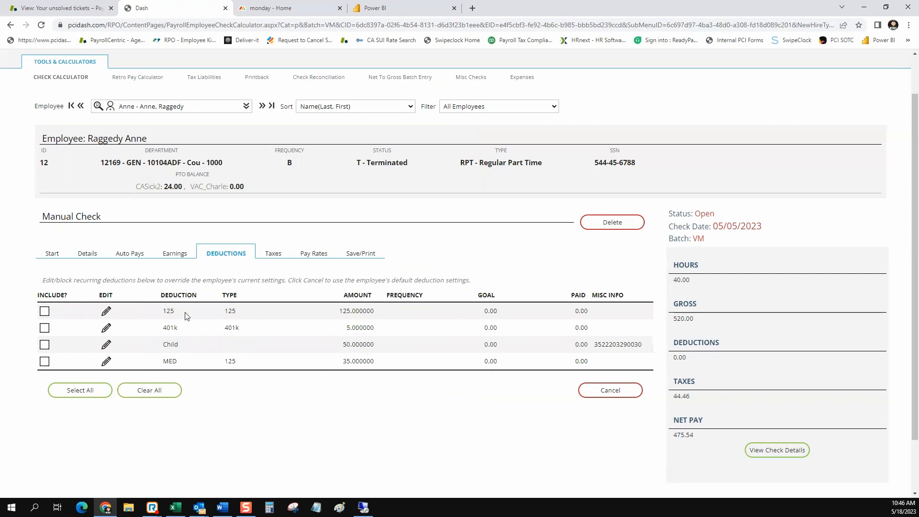
pyautogui.click(44, 313)
pyautogui.click(45, 328)
pyautogui.click(45, 346)
pyautogui.click(45, 363)
# Review the 236.00 deductions in the check details breakdown, then display the check's tax setup.
pyautogui.moveTo(702, 359); pyautogui.dragTo(676, 358)
pyautogui.click(771, 452)
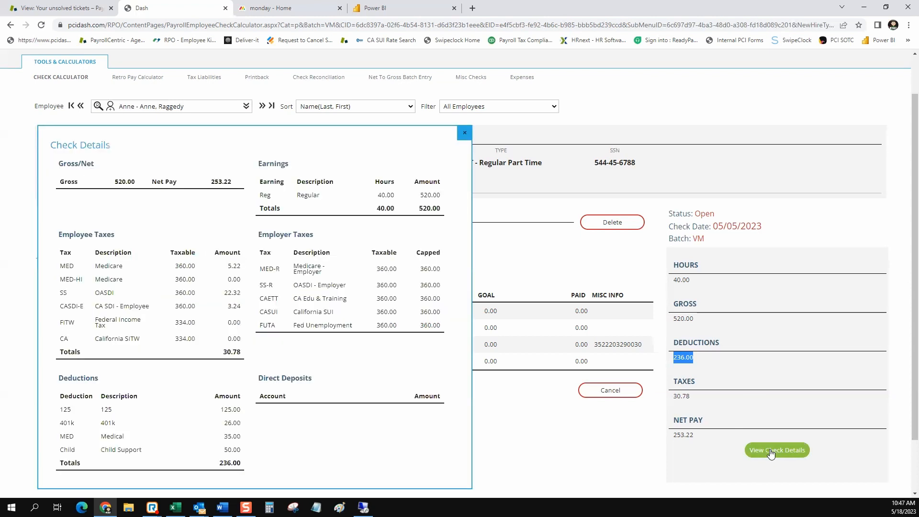
pyautogui.scroll(-2, 185, 398)
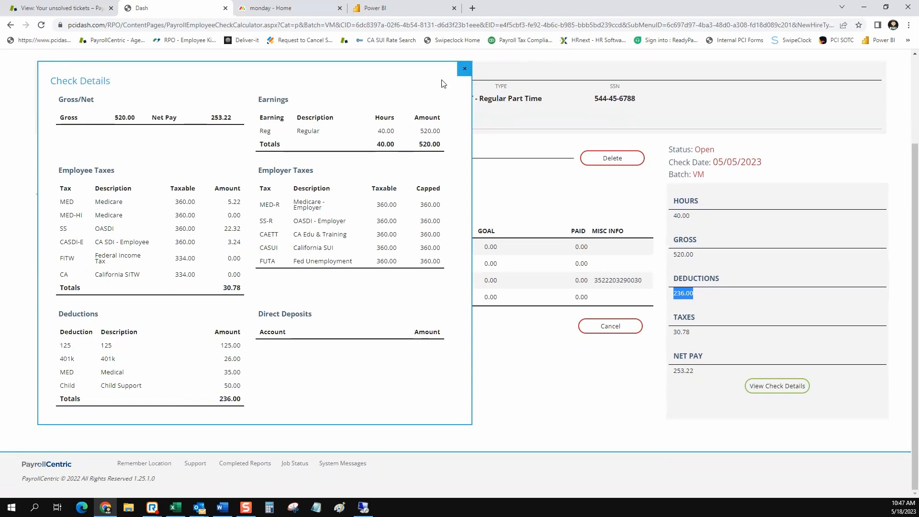
pyautogui.click(466, 71)
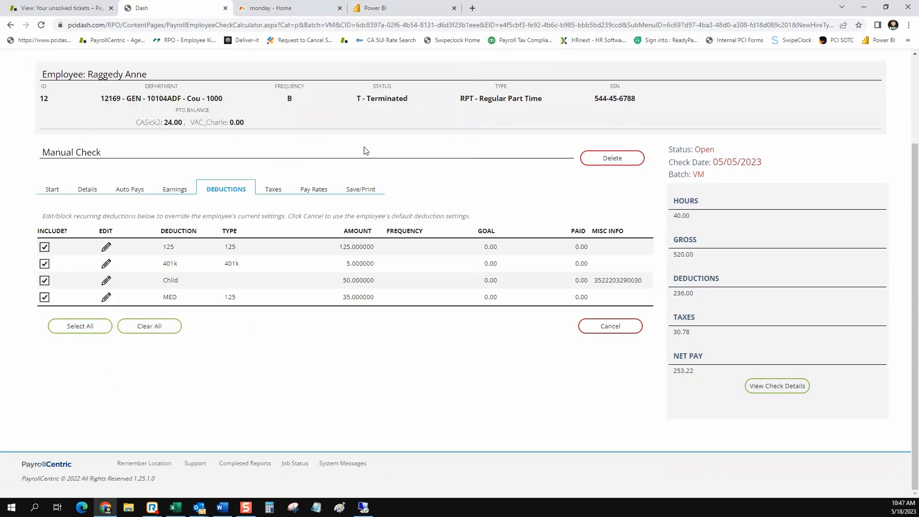
pyautogui.click(280, 194)
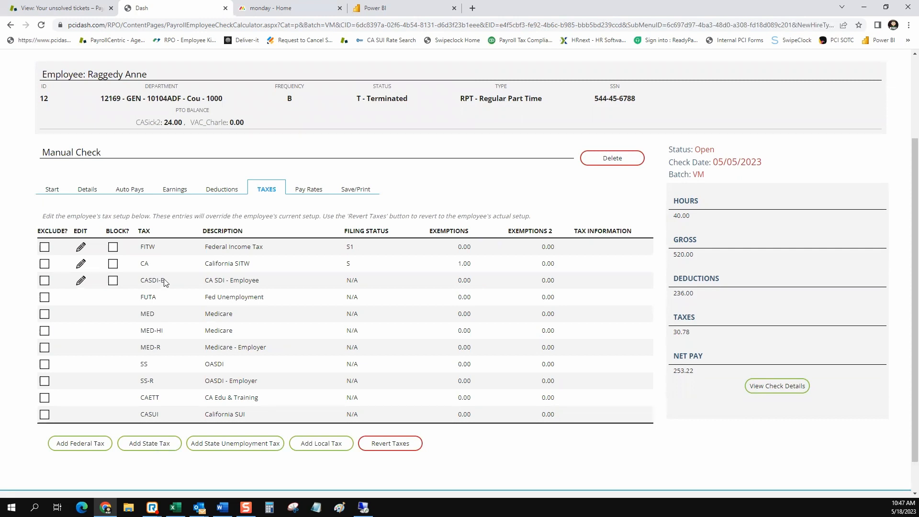
# Block California and federal income tax withholding on the check, confirming both prompts.
pyautogui.click(113, 265)
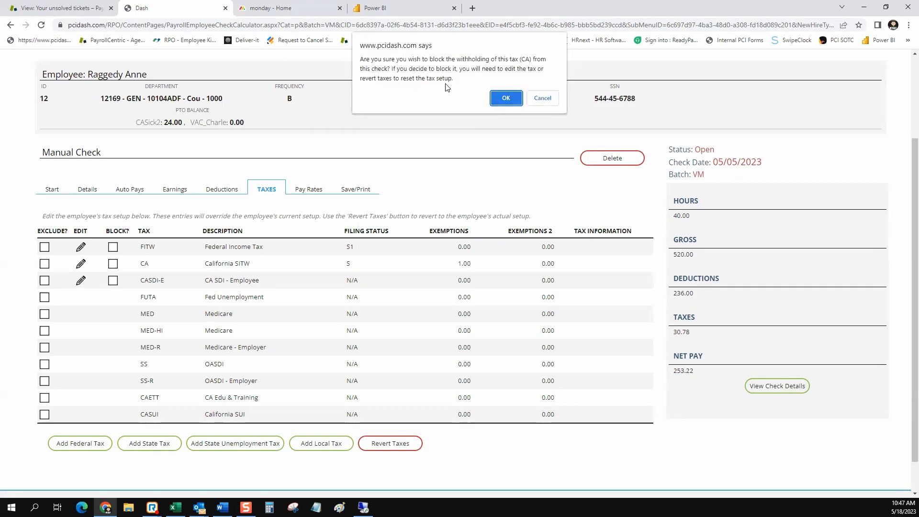
pyautogui.click(506, 98)
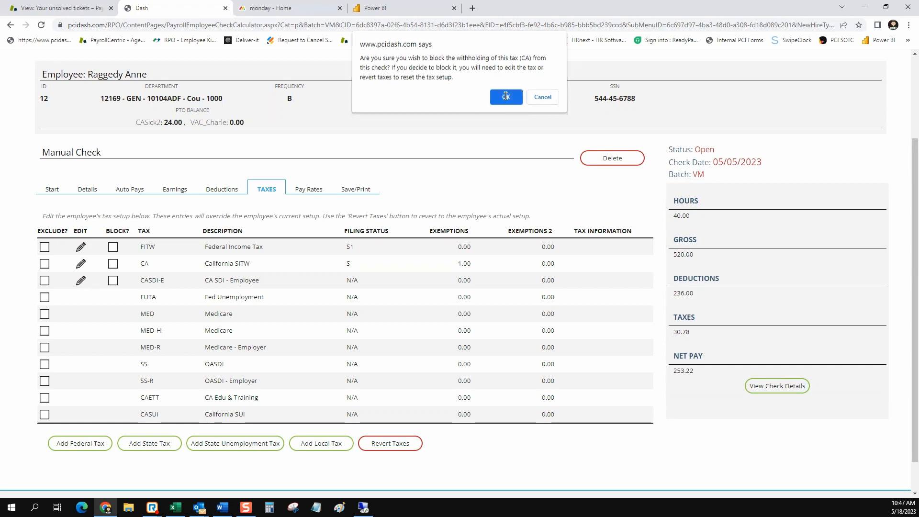
pyautogui.click(113, 247)
pyautogui.click(508, 98)
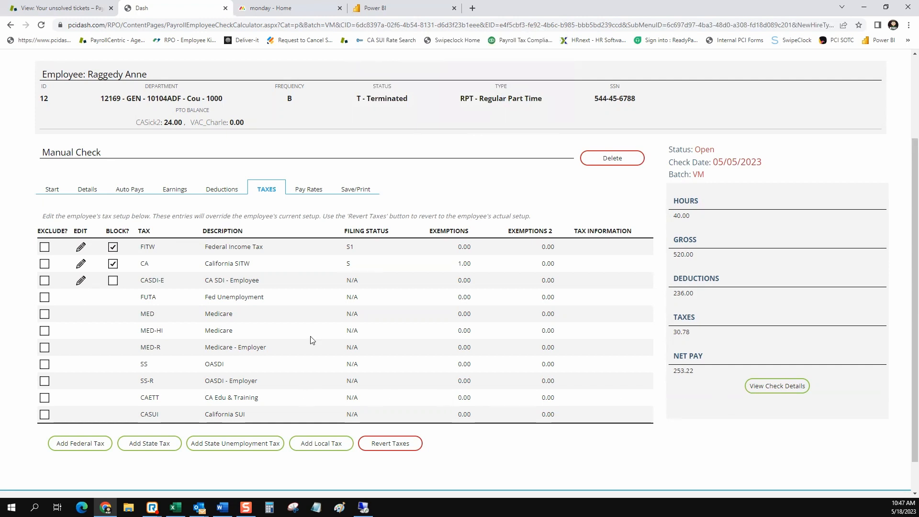
# Review the check details after blocking, then display the 13.000000 Base pay rate.
pyautogui.click(788, 385)
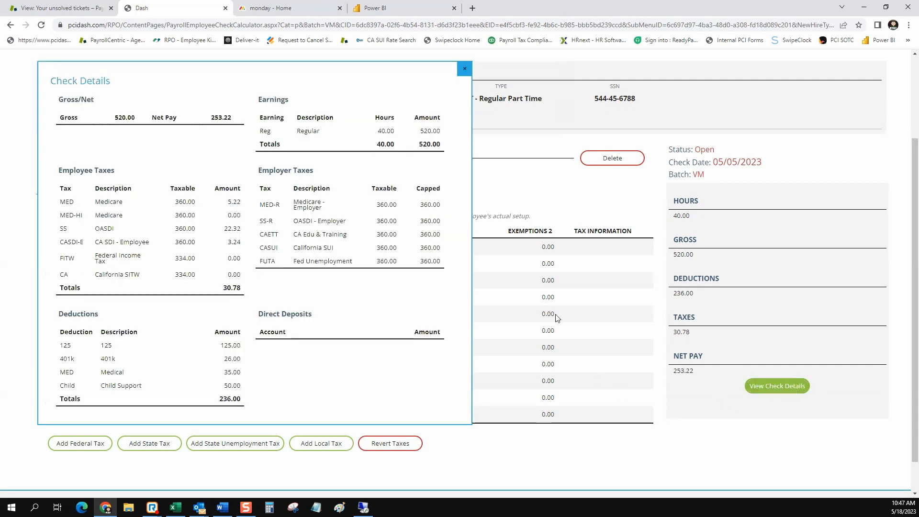
pyautogui.click(465, 72)
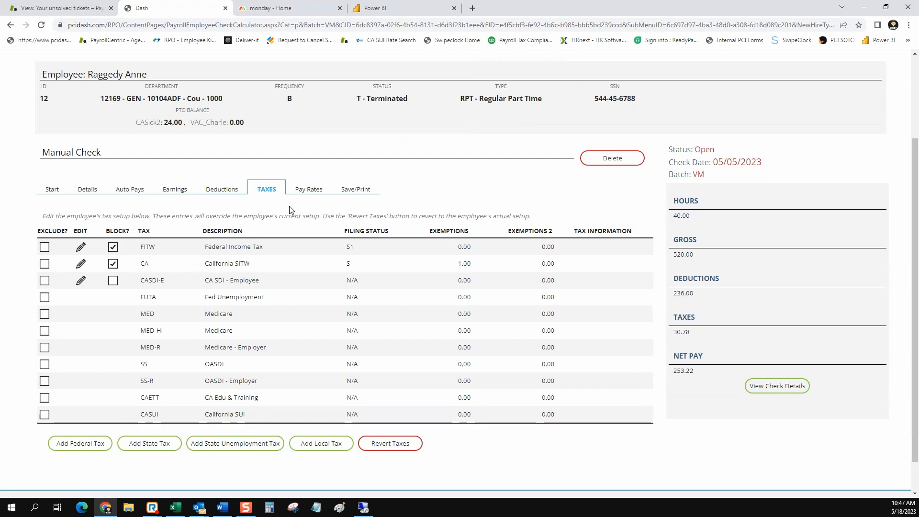
pyautogui.click(306, 193)
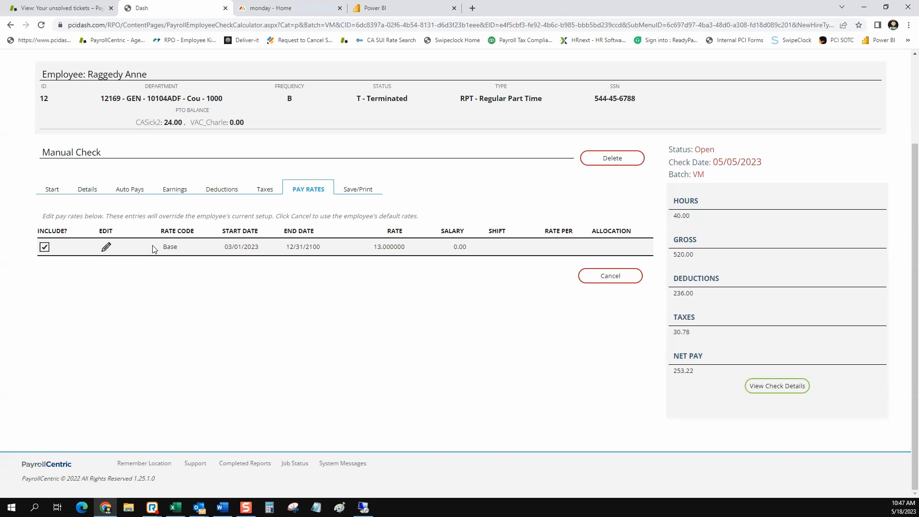
# Note the blank rate on the regular line, then show the check's Save/Print details.
pyautogui.click(88, 190)
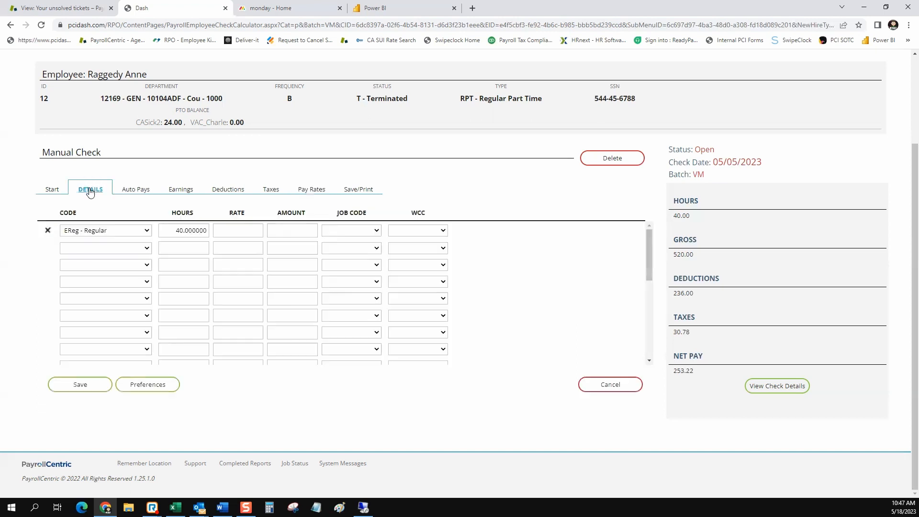
pyautogui.click(236, 233)
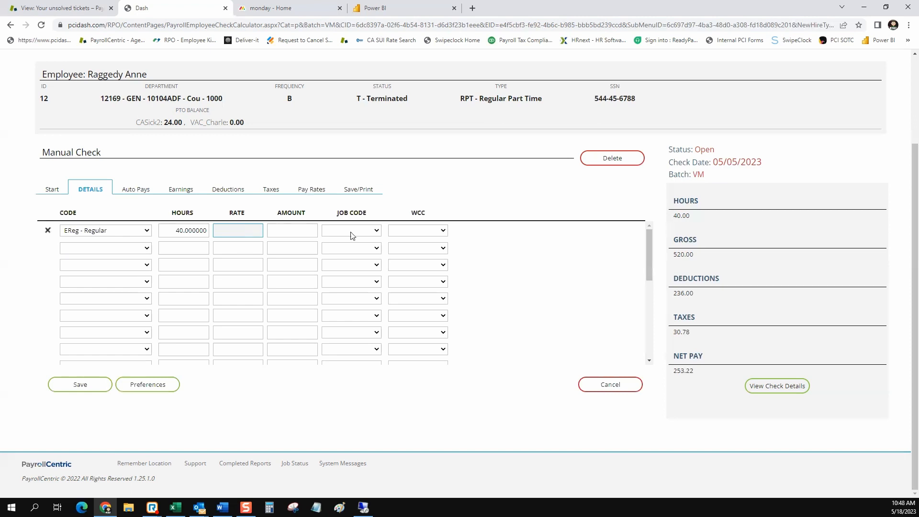
pyautogui.click(360, 191)
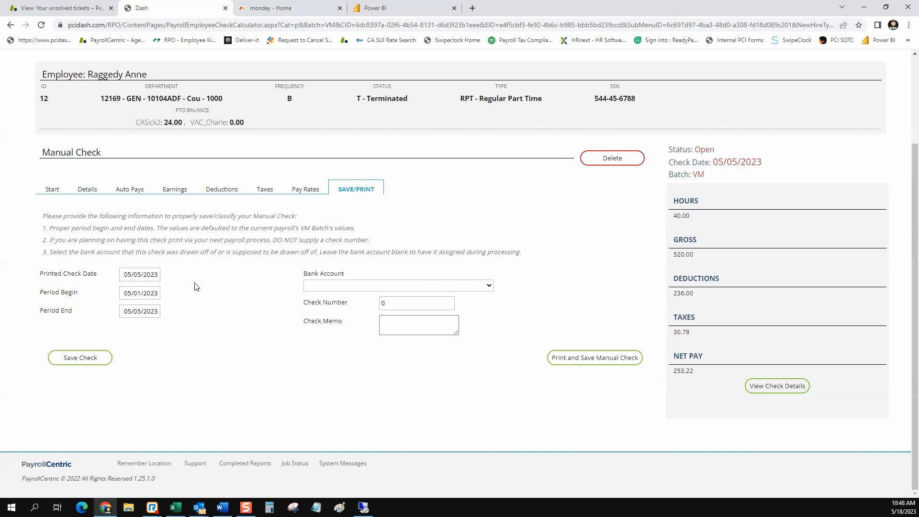
# Set the printed check date to 05/18/2023 and the period end to 05/31/2023.
pyautogui.click(151, 276)
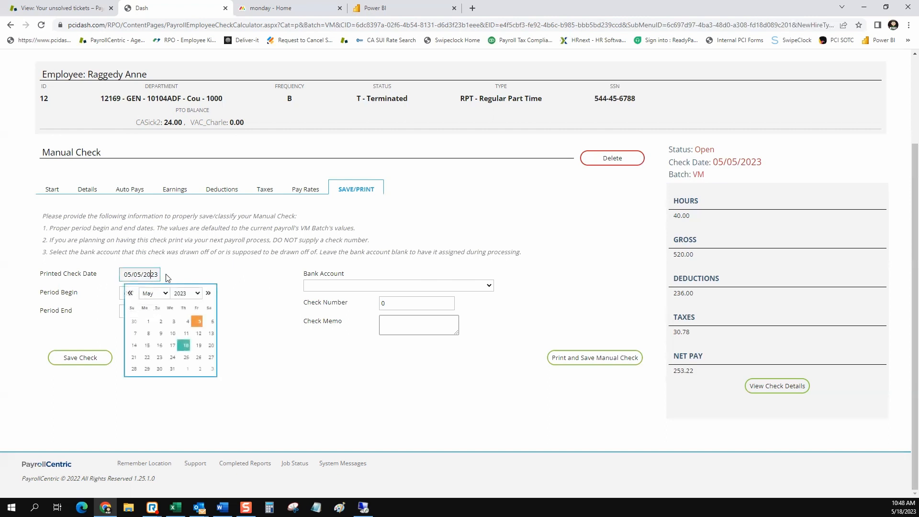
pyautogui.click(185, 346)
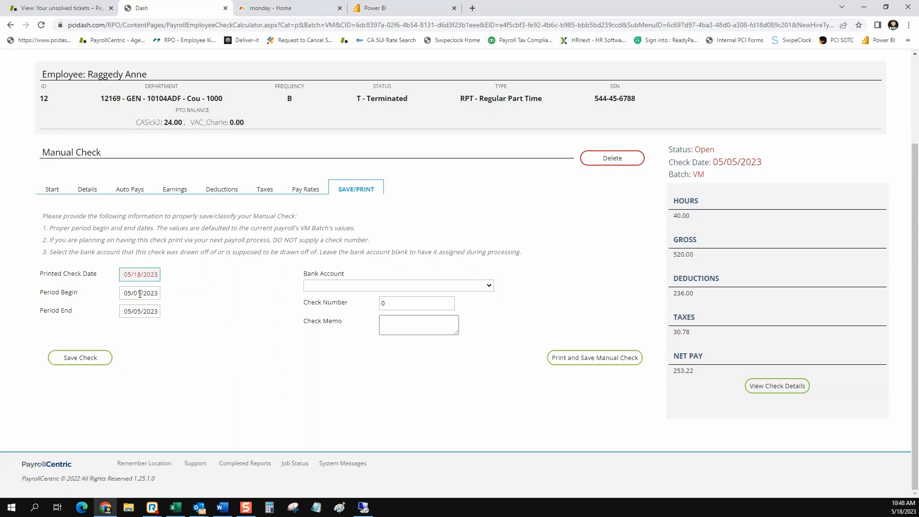
pyautogui.click(139, 294)
pyautogui.click(198, 287)
pyautogui.click(141, 311)
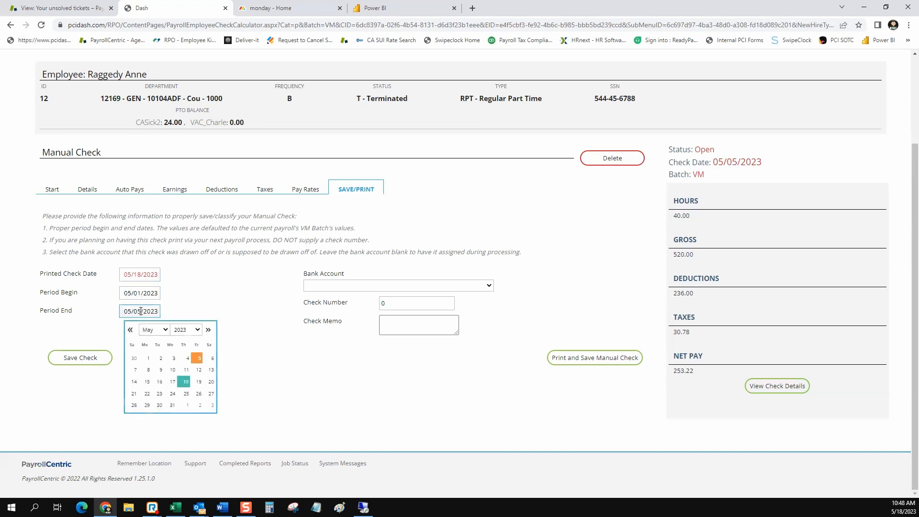
pyautogui.click(174, 404)
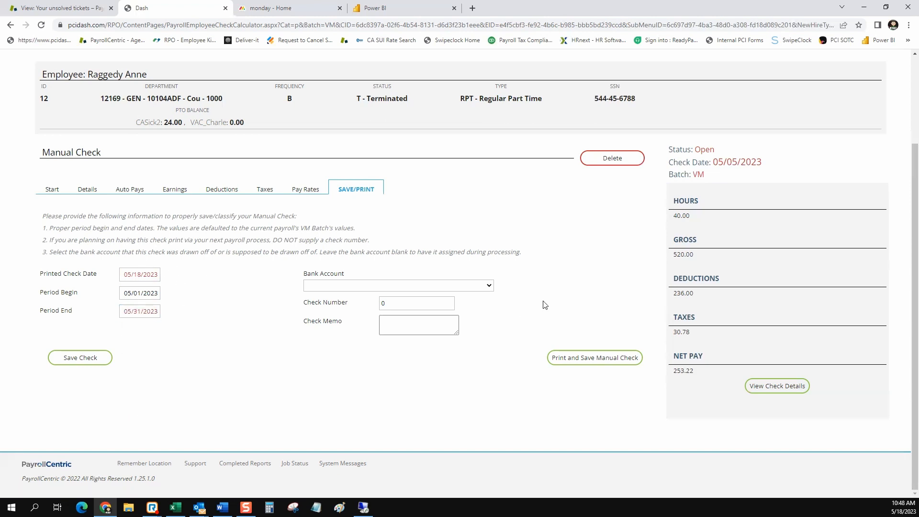
# Choose Primary Account, set check number 9999 and enter the memo 'Happy Birthday'.
pyautogui.click(490, 285)
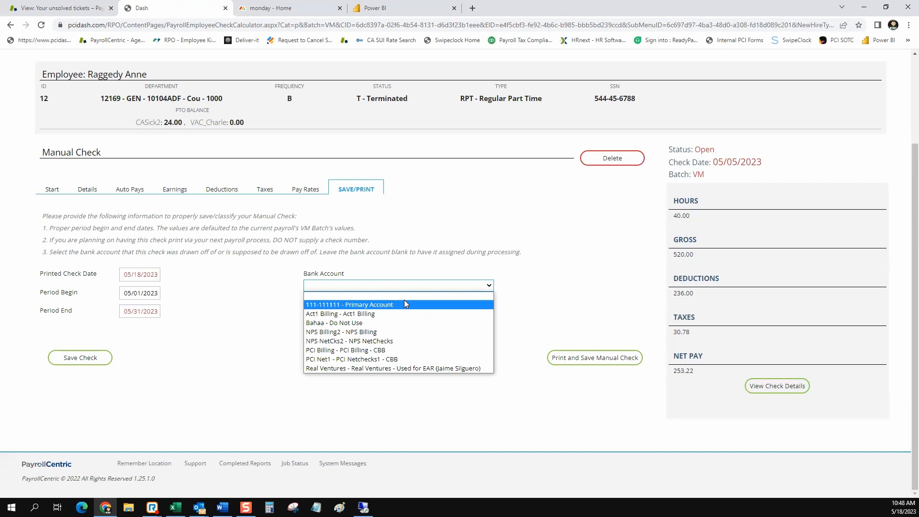
pyautogui.click(404, 301)
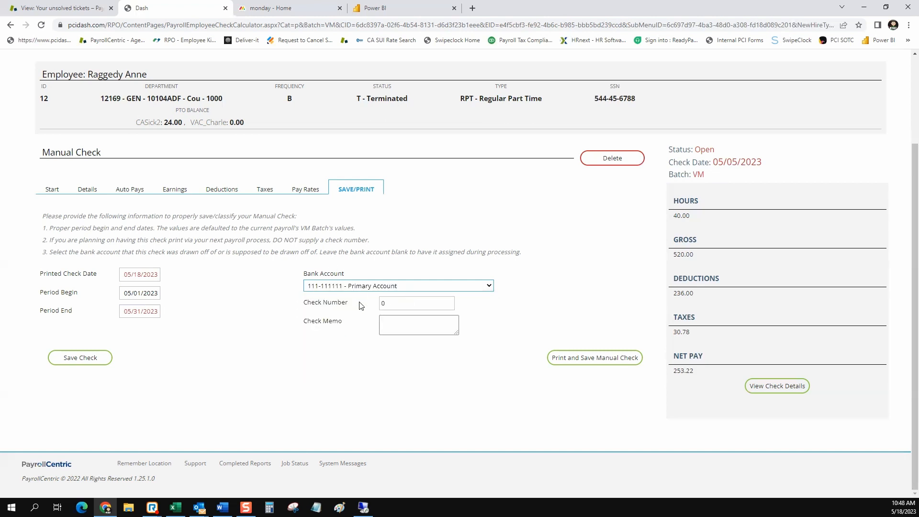
pyautogui.click(409, 308)
pyautogui.press('BackSpace')
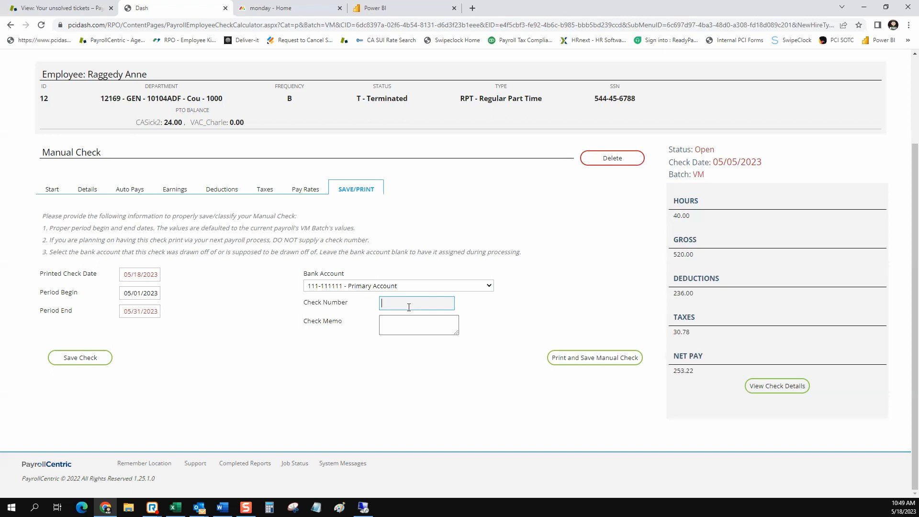
pyautogui.write('9999')
pyautogui.click(496, 307)
pyautogui.click(414, 327)
pyautogui.click(413, 327)
pyautogui.write('Happy Bir')
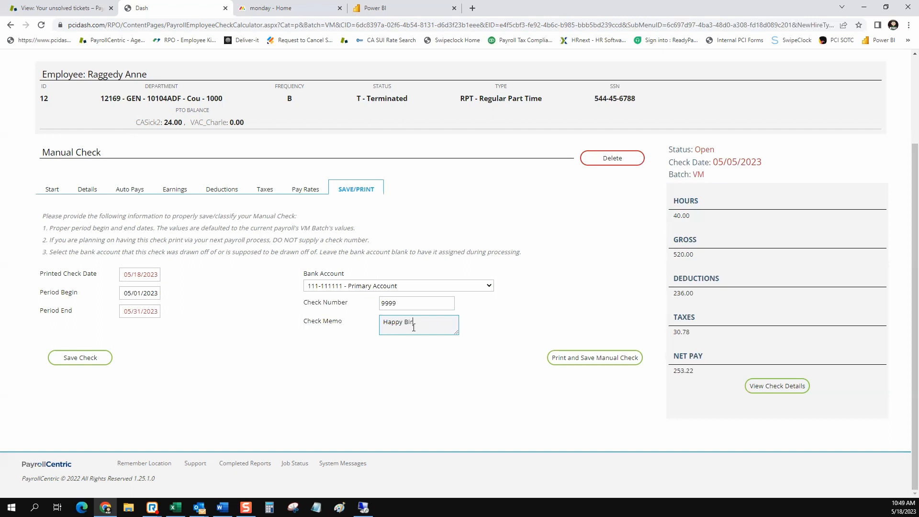
pyautogui.write('thday')
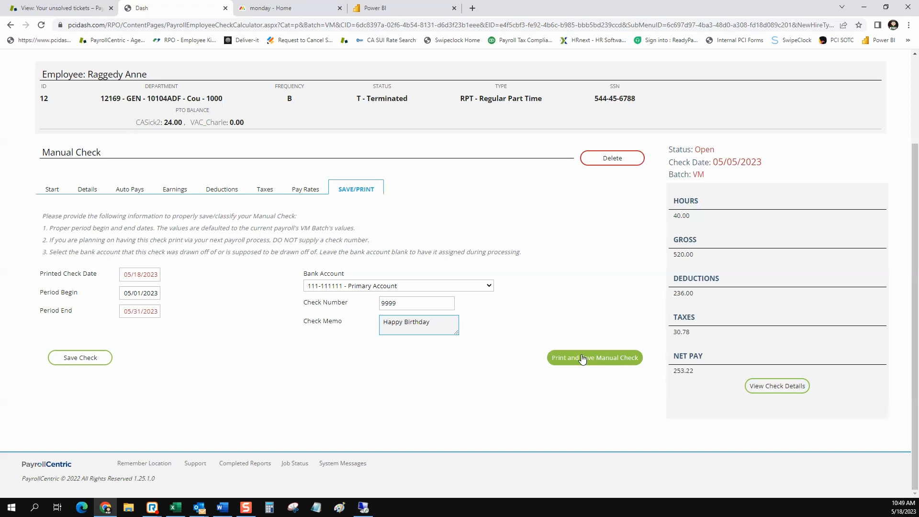
# Print and save manual check 9999, confirming the commit to open its PDF.
pyautogui.click(582, 359)
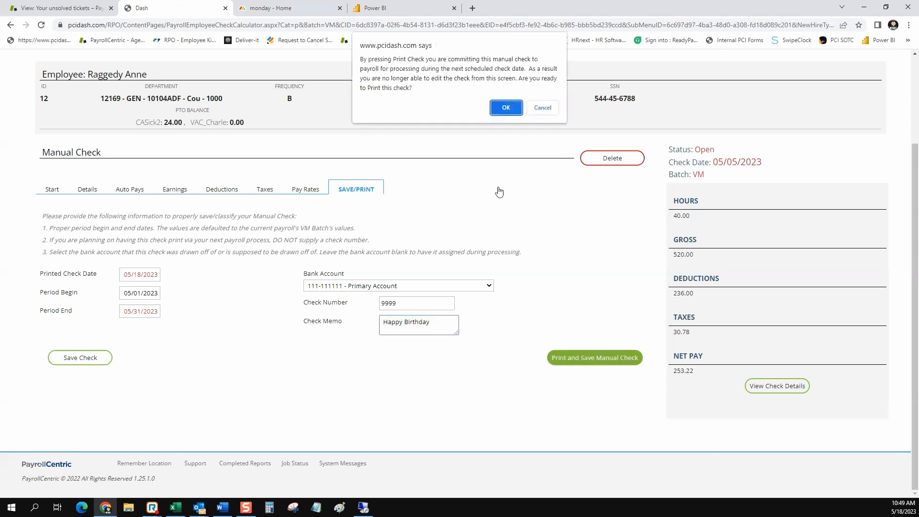
pyautogui.click(506, 108)
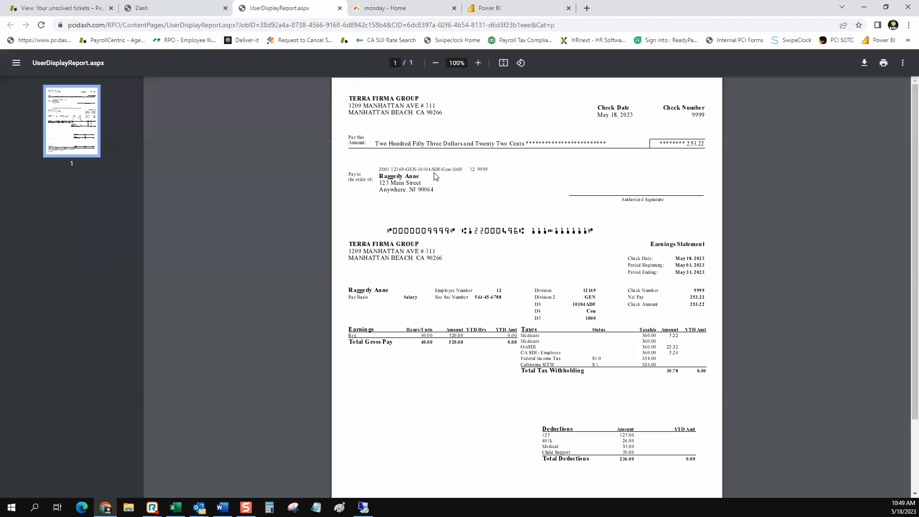
# Zoom the check 9999 PDF to 150% and review the check text from TERRA FIRMA GROUP down.
pyautogui.click(478, 63)
pyautogui.click(478, 63)
pyautogui.click(479, 63)
pyautogui.scroll(-1, 460, 287)
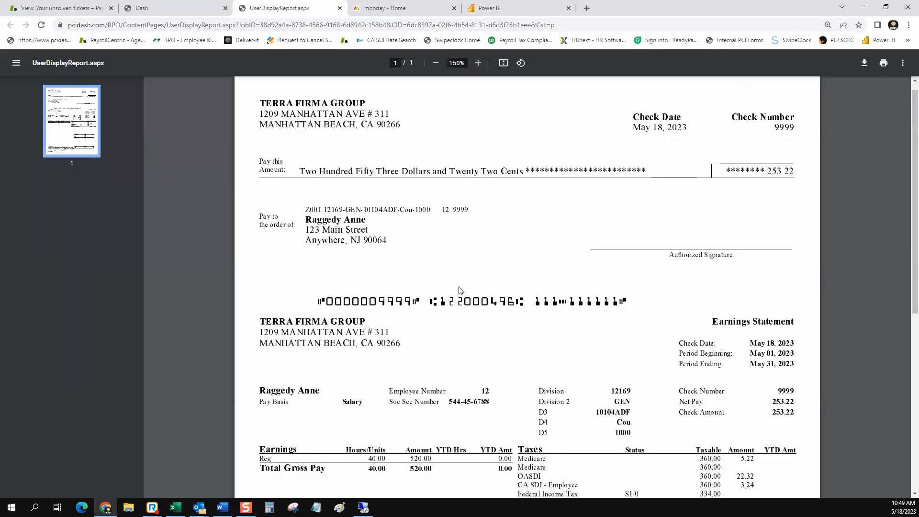
pyautogui.scroll(2, 461, 290)
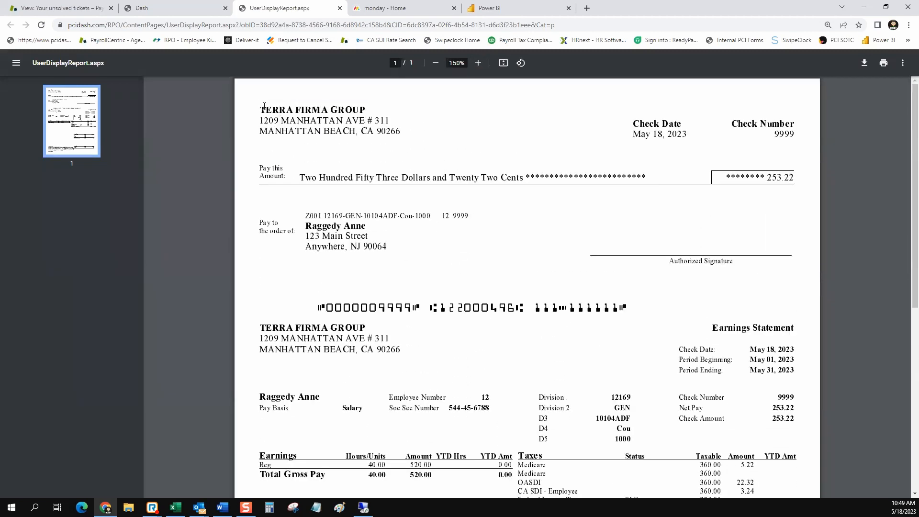
pyautogui.moveTo(262, 108)
pyautogui.mouseDown()
pyautogui.moveTo(486, 154)
pyautogui.moveTo(673, 265)
pyautogui.moveTo(587, 318)
pyautogui.moveTo(625, 316)
pyautogui.mouseUp()
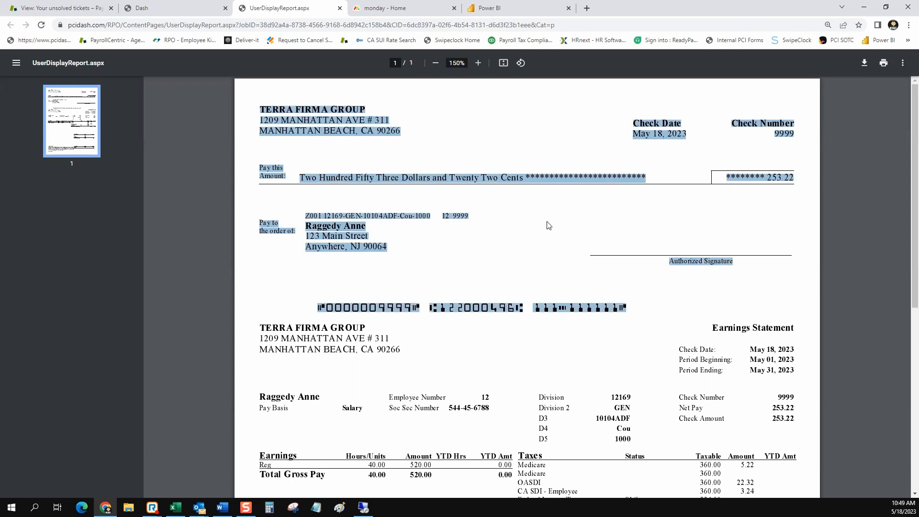
pyautogui.scroll(-6, 548, 225)
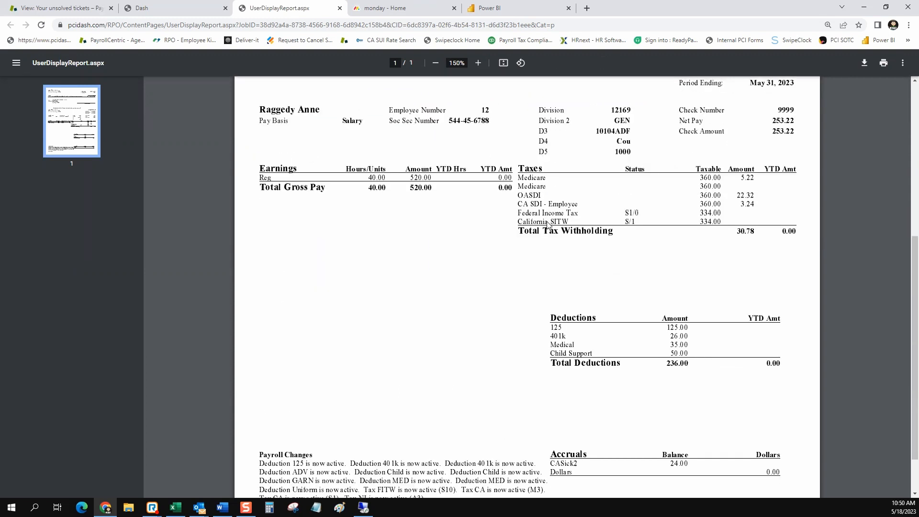
pyautogui.scroll(4, 548, 225)
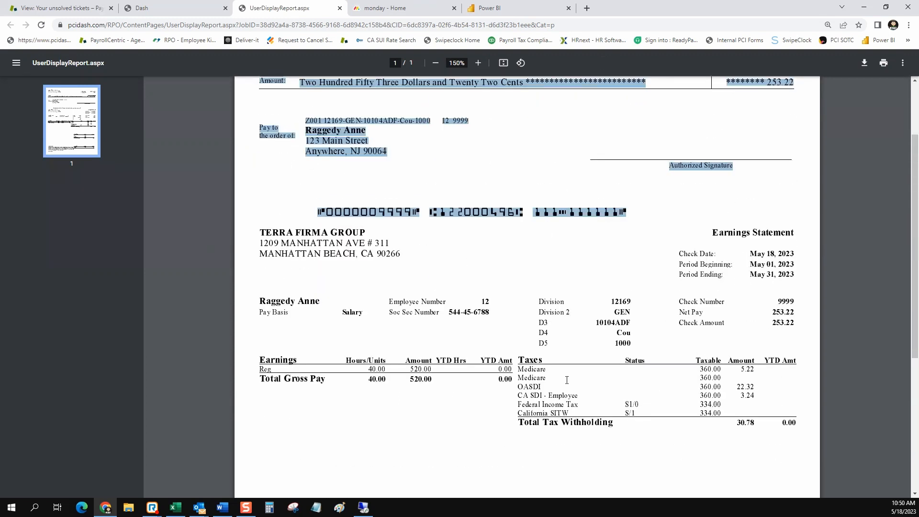
pyautogui.scroll(-4, 512, 346)
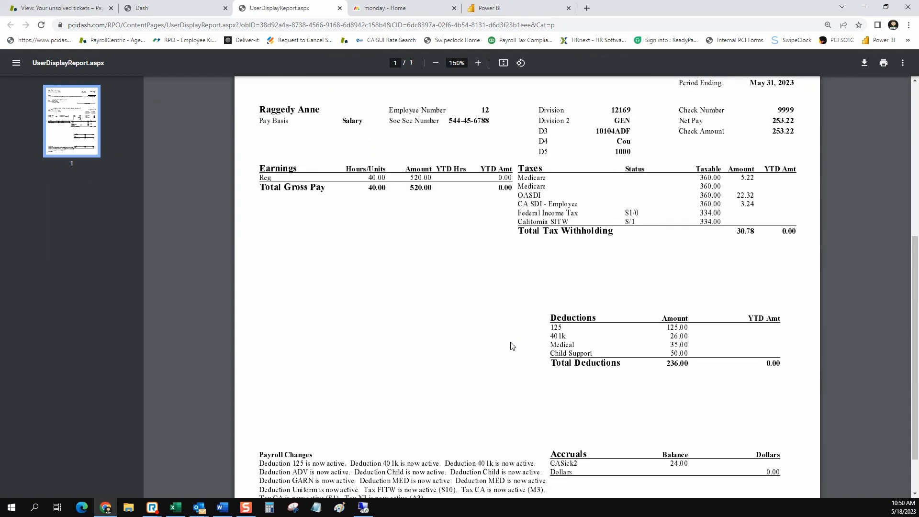
pyautogui.scroll(6, 513, 345)
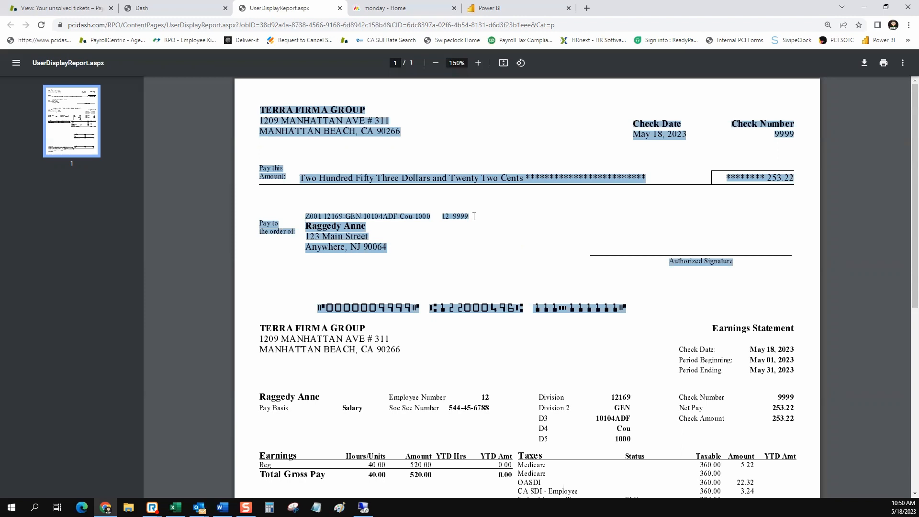
pyautogui.click(414, 263)
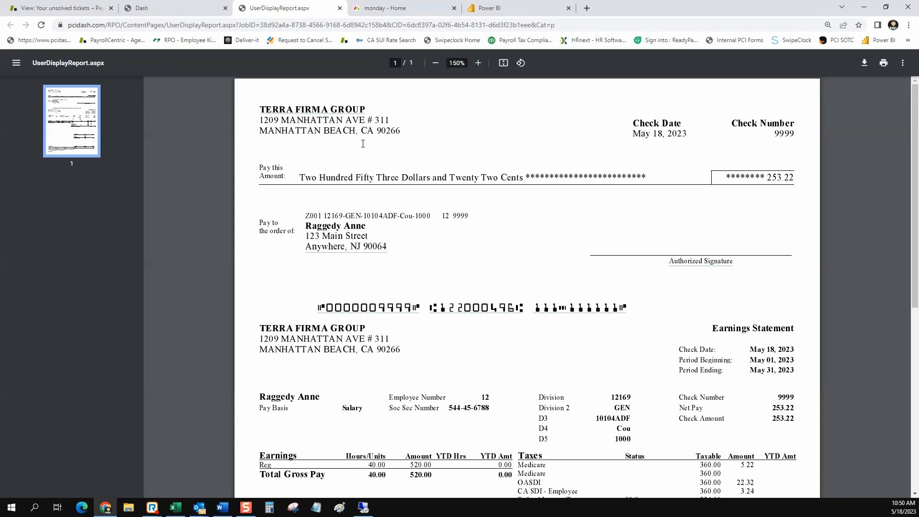
# Review the Earnings Statement section of the PDF through Total Deductions.
pyautogui.scroll(-5, 306, 288)
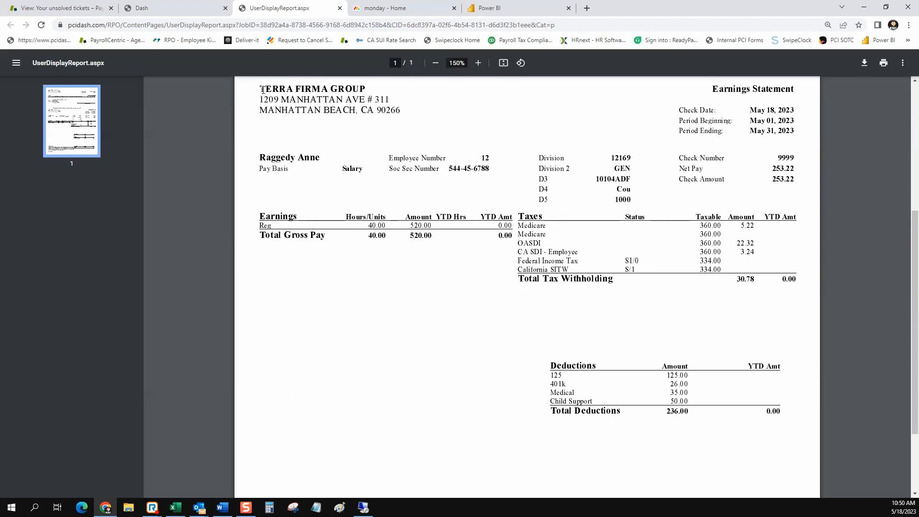
pyautogui.moveTo(262, 89); pyautogui.dragTo(791, 422)
pyautogui.scroll(5, 493, 249)
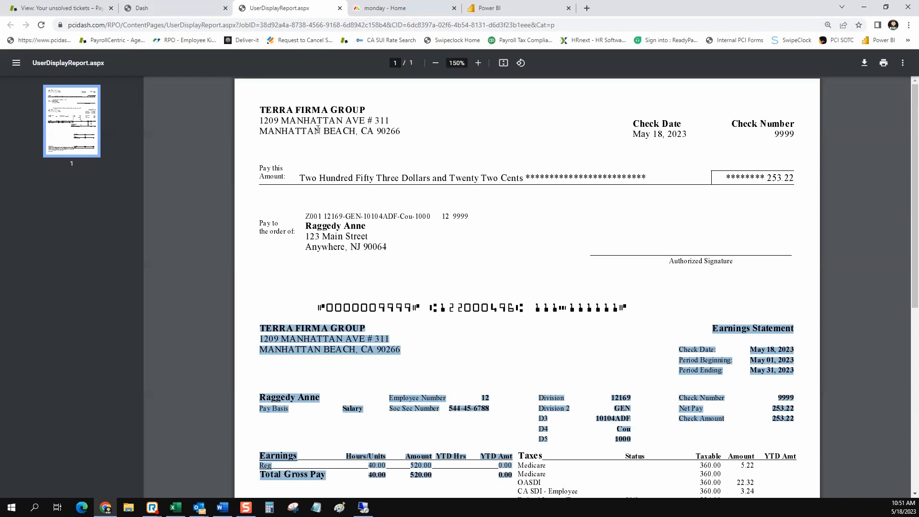
# Back in PayrollCentric, finish the saved manual check and bring up the Standard Reports list.
pyautogui.click(174, 11)
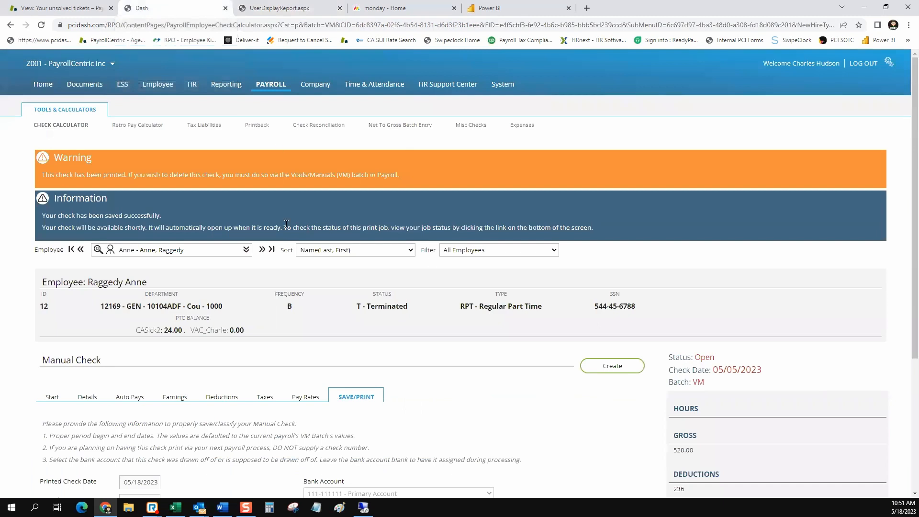
pyautogui.scroll(-2, 331, 253)
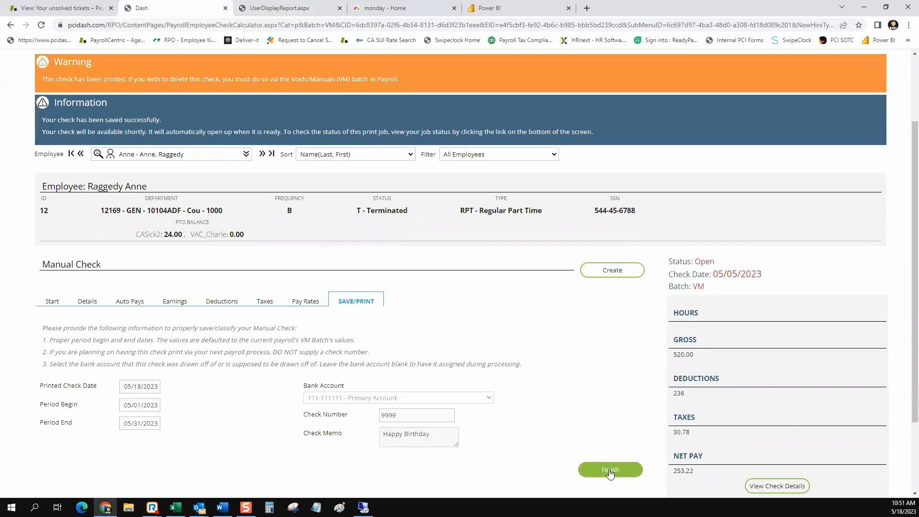
pyautogui.click(609, 471)
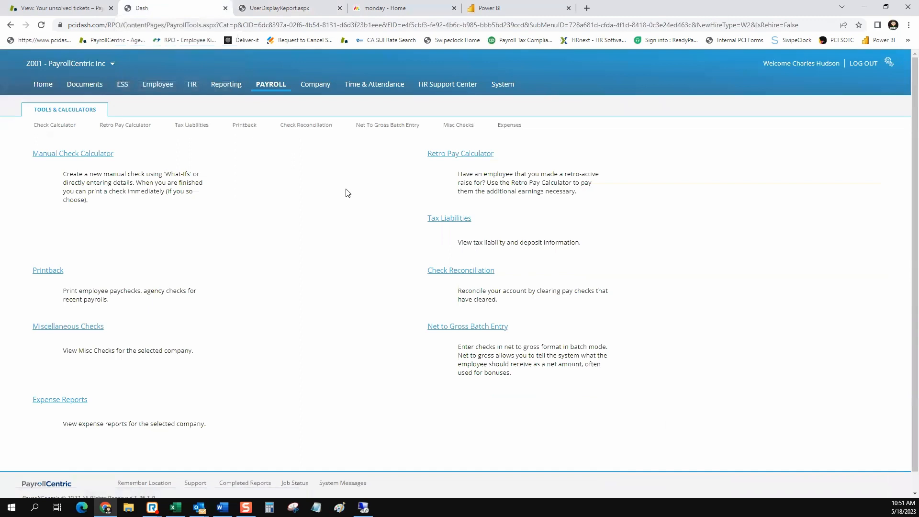
pyautogui.click(235, 85)
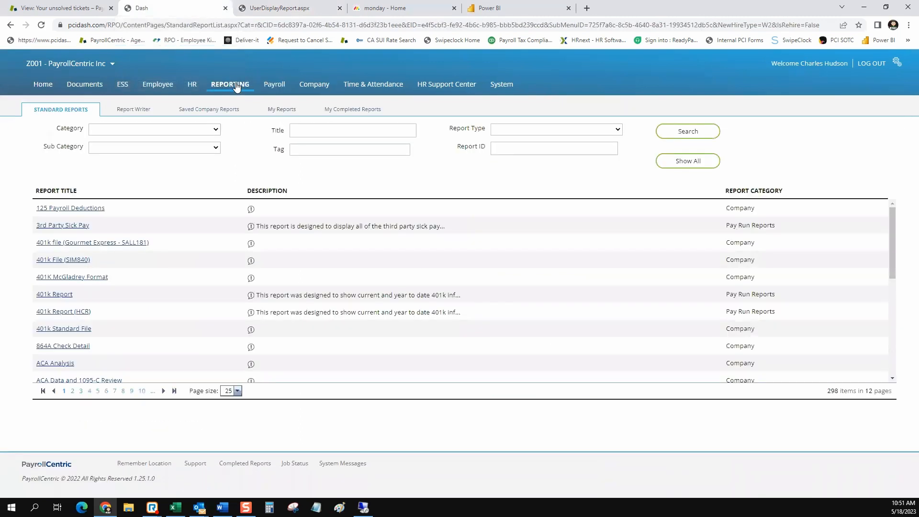
# Open the Manual Check PDF from My Completed Reports, then return to that list.
pyautogui.click(336, 111)
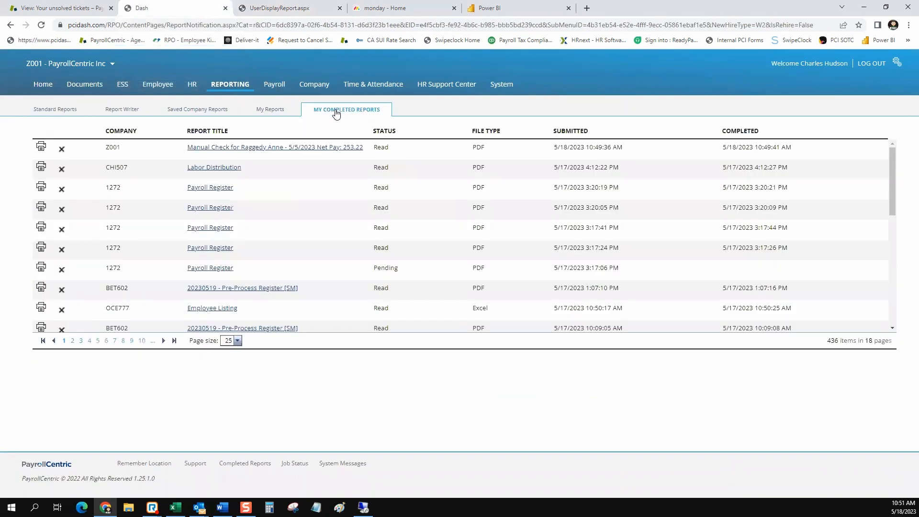
pyautogui.click(257, 148)
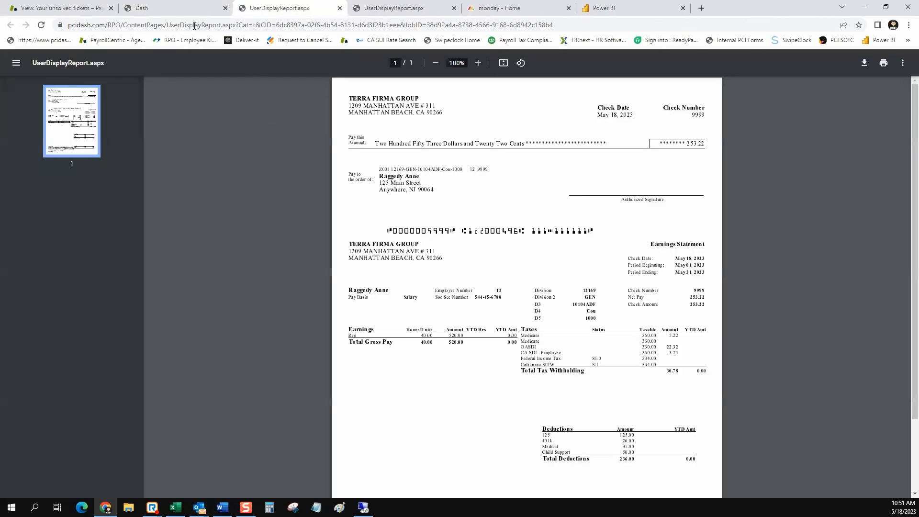
pyautogui.click(186, 13)
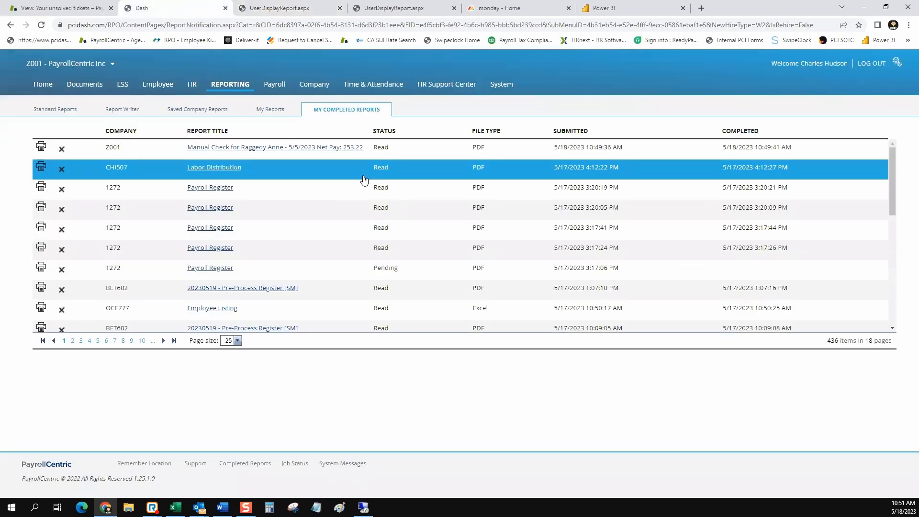